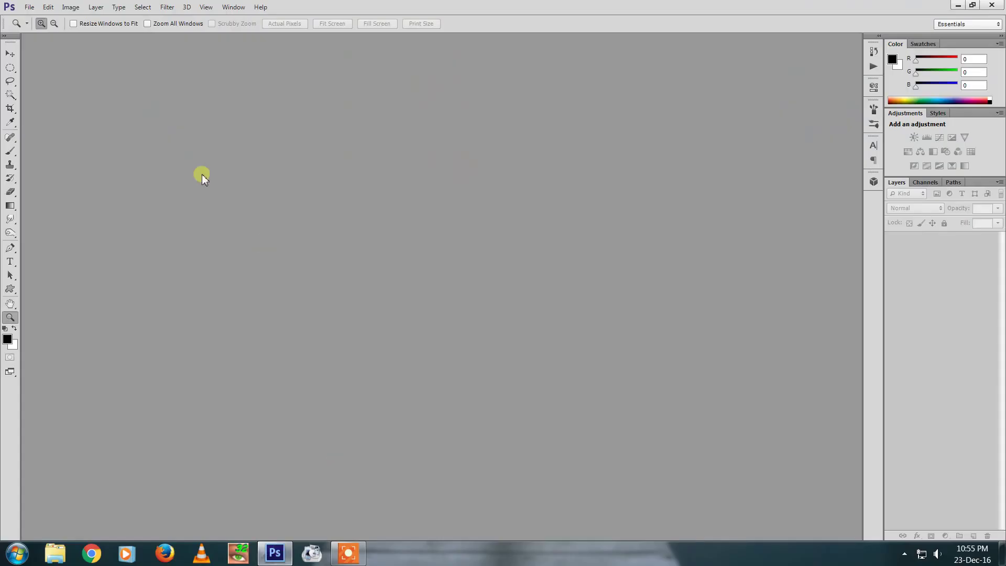
Create a new blank white 1920×1200 document.
{"action": "left_click", "coordinate": [29, 7]}
{"action": "left_click", "coordinate": [32, 18]}
{"action": "left_click_drag", "start_coordinate": [433, 124], "coordinate": [539, 174]}
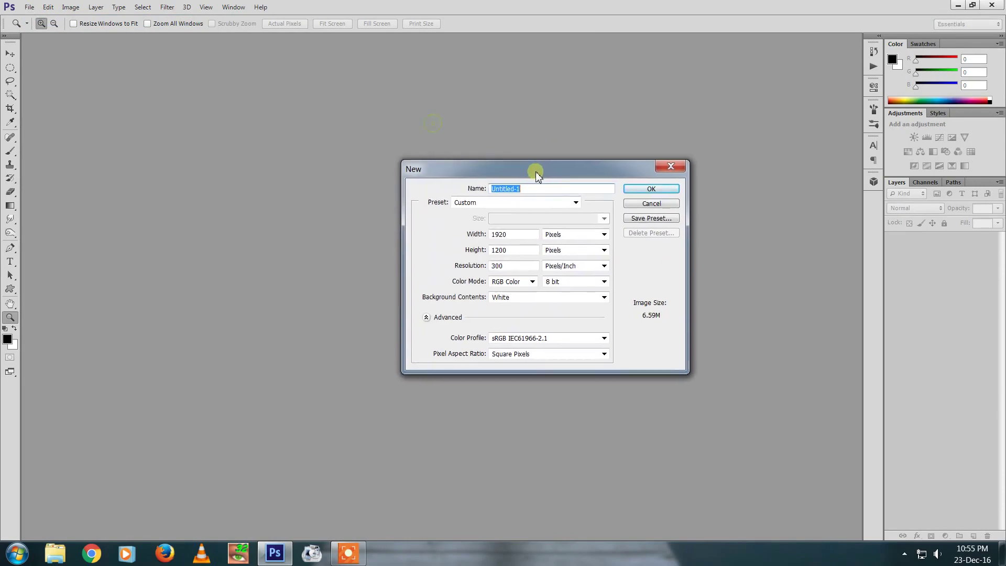
{"action": "left_click", "coordinate": [636, 192]}
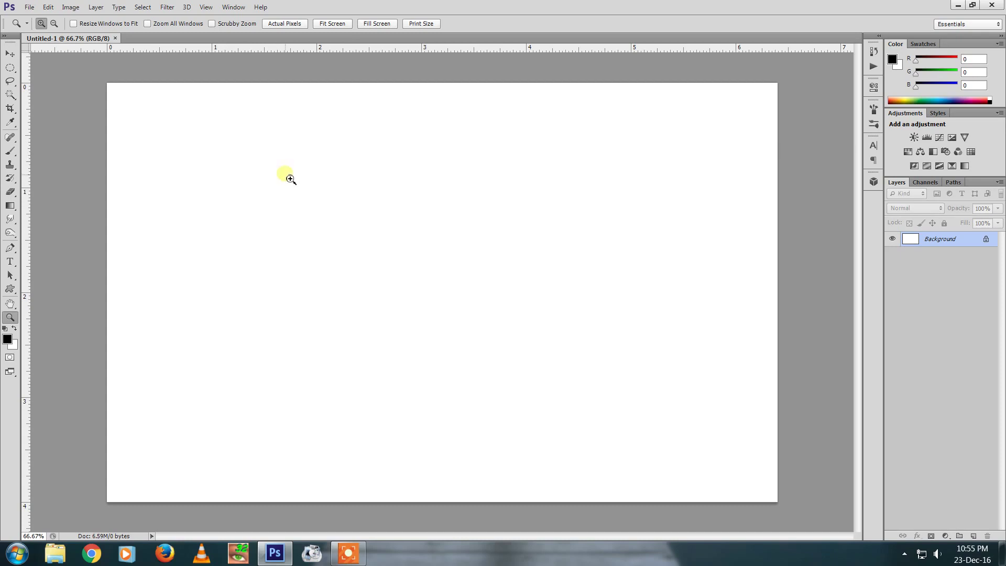
Show the grid over the canvas and view it at 100%.
{"action": "left_click", "coordinate": [206, 7]}
{"action": "mouse_move", "coordinate": [218, 203]}
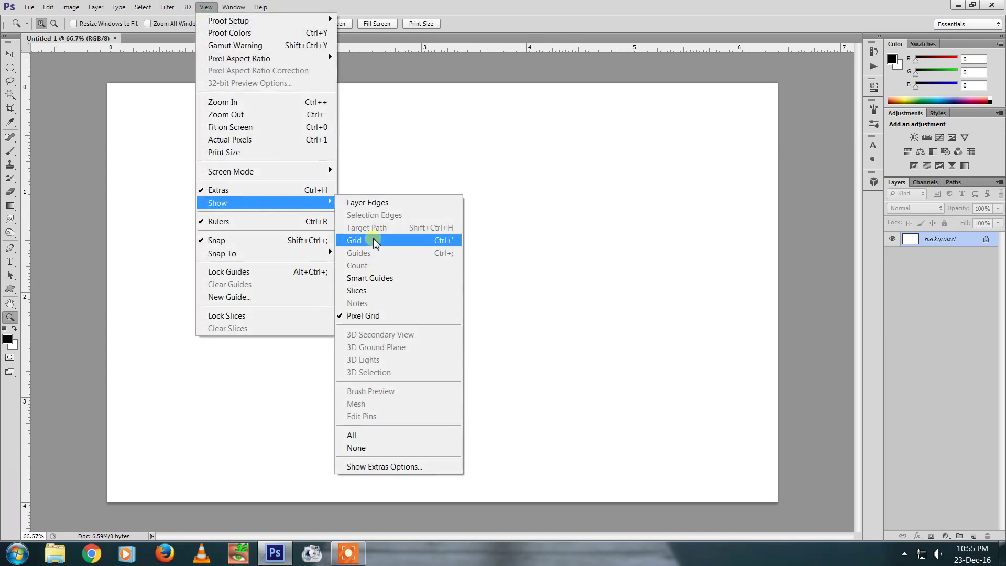
{"action": "left_click", "coordinate": [375, 240]}
{"action": "left_click", "coordinate": [382, 249]}
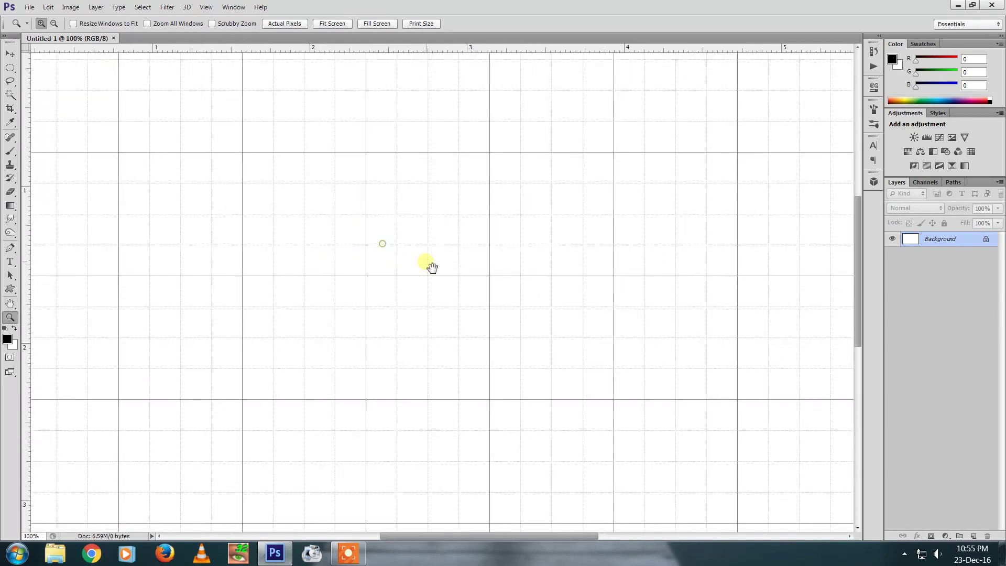
{"action": "left_click_drag", "start_coordinate": [434, 285], "coordinate": [367, 247]}
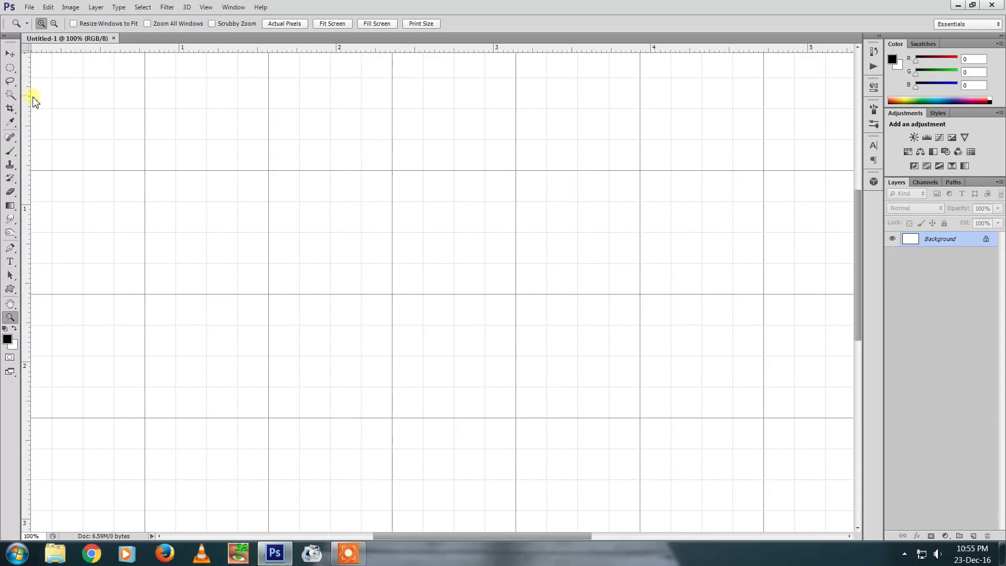
Draw a circular elliptical selection and add a new empty layer.
{"action": "left_click", "coordinate": [10, 68]}
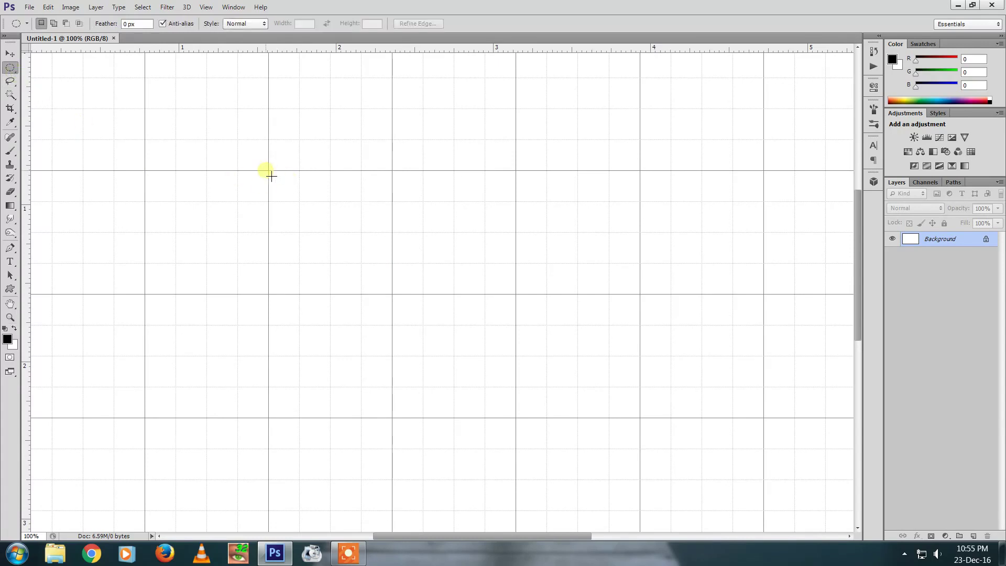
{"action": "left_click_drag", "start_coordinate": [268, 171], "coordinate": [423, 293]}
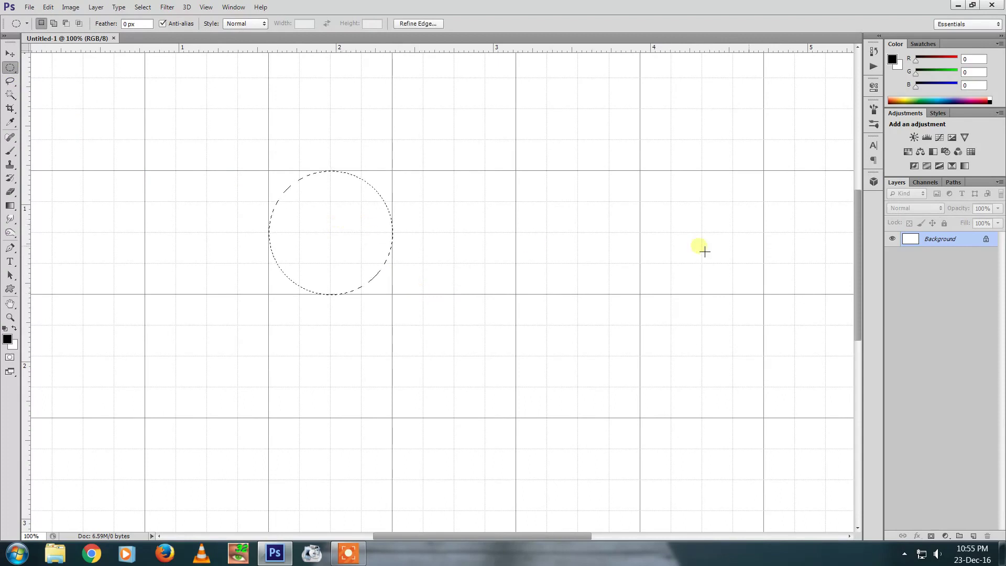
{"action": "left_click", "coordinate": [974, 536]}
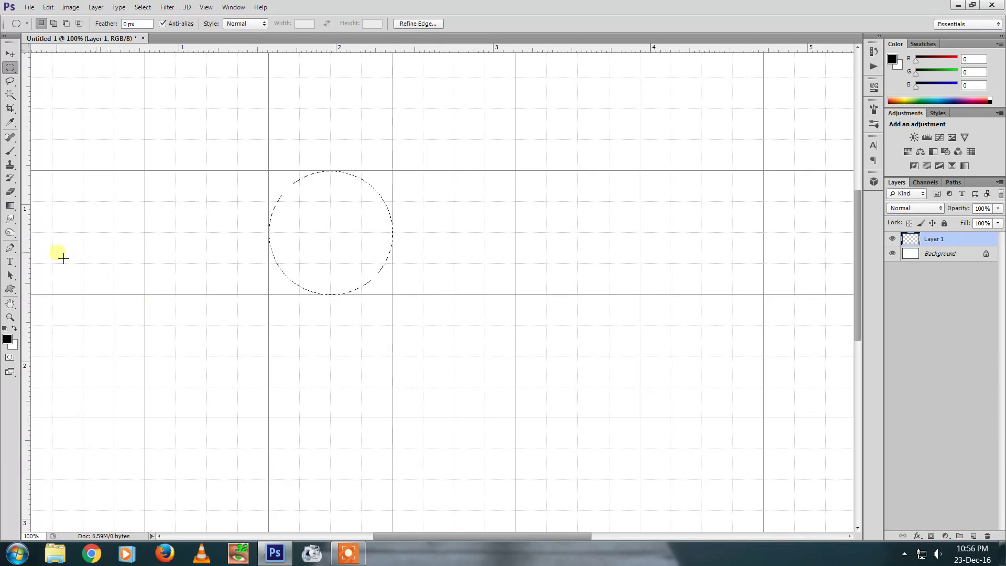
Fill the circle black with the Paint Bucket and nudge it into position.
{"action": "left_click", "coordinate": [11, 224]}
{"action": "left_click", "coordinate": [11, 209]}
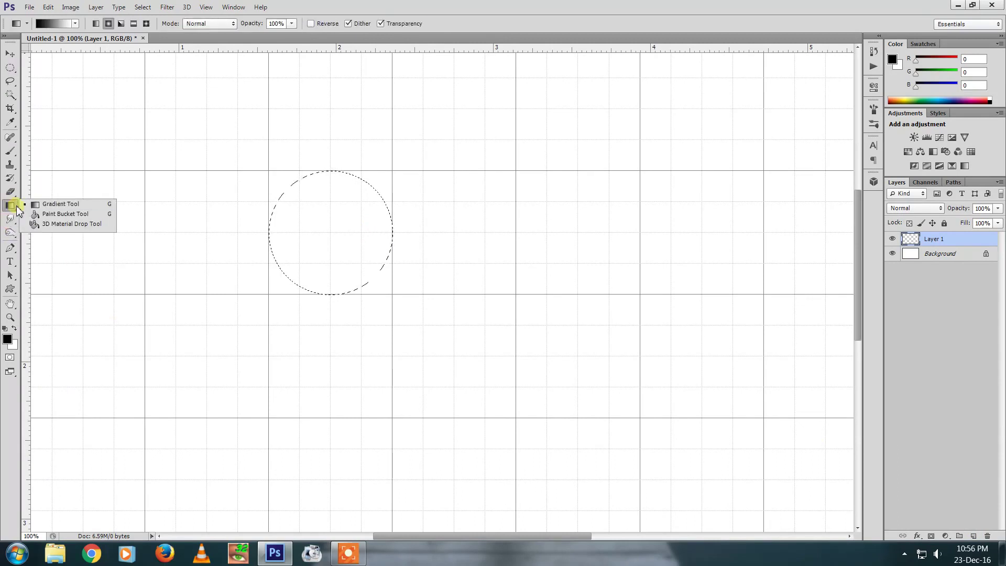
{"action": "left_click", "coordinate": [58, 214]}
{"action": "left_click", "coordinate": [315, 216]}
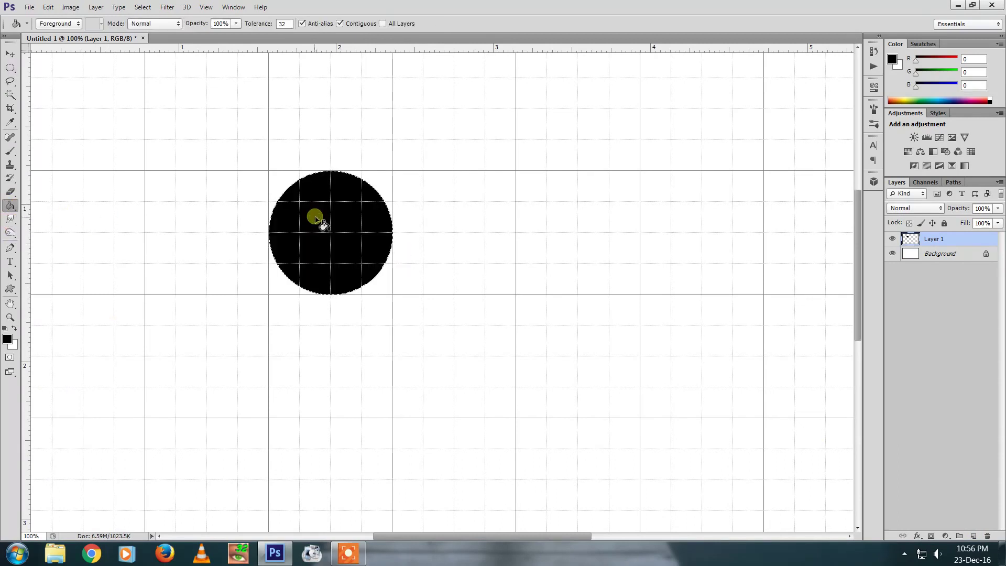
{"action": "key", "text": "v"}
{"action": "mouse_move", "coordinate": [332, 205]}
{"action": "left_mouse_down"}
{"action": "mouse_move", "coordinate": [404, 252]}
{"action": "mouse_move", "coordinate": [344, 205]}
{"action": "left_mouse_up"}
{"action": "left_click", "coordinate": [345, 207], "text": "ctrl"}
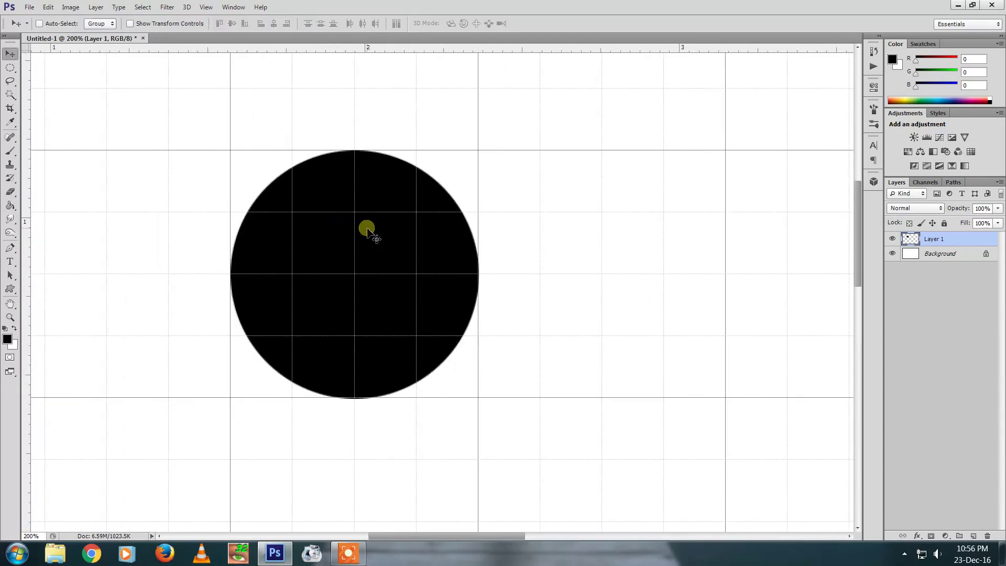
Select a square from the circle's top-left to its centre and fill it black.
{"action": "left_click", "coordinate": [10, 67]}
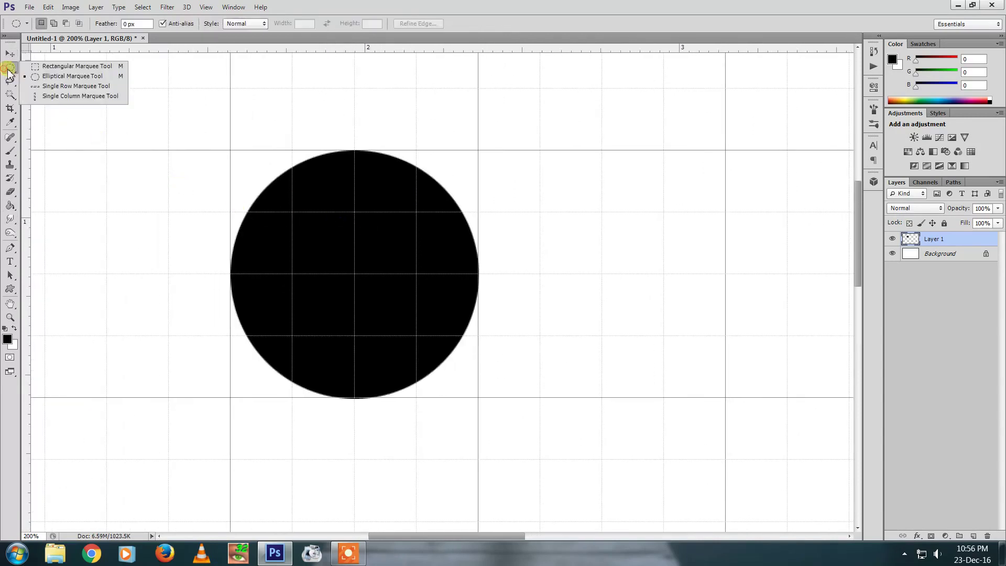
{"action": "left_click", "coordinate": [45, 69]}
{"action": "left_click_drag", "start_coordinate": [231, 150], "coordinate": [356, 274]}
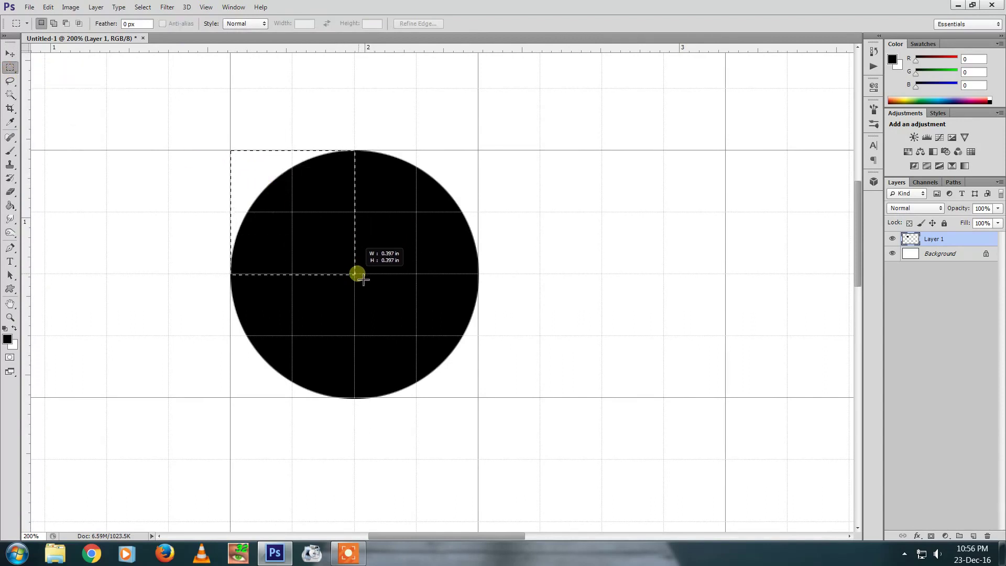
{"action": "left_click_drag", "start_coordinate": [357, 274], "coordinate": [357, 274]}
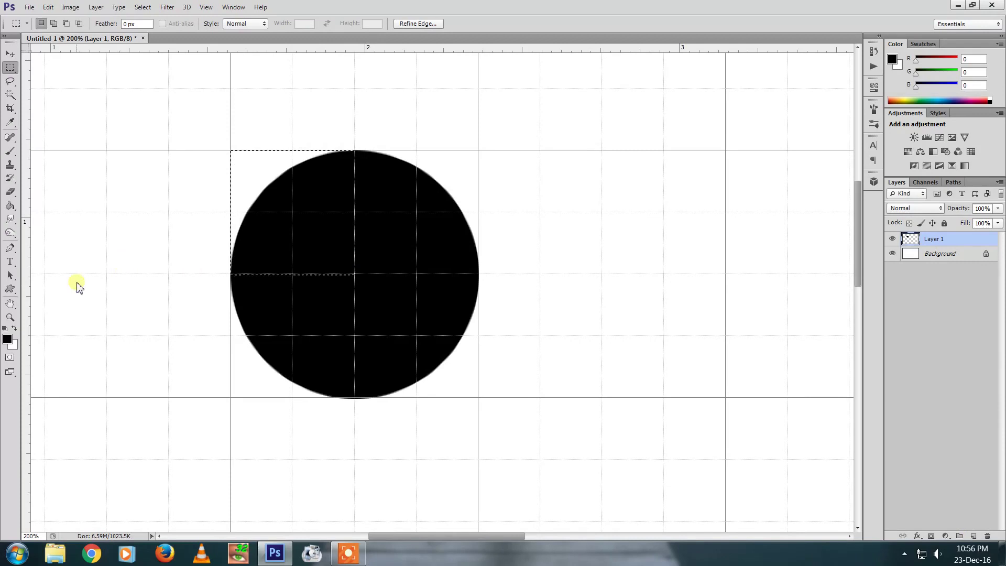
{"action": "left_click", "coordinate": [10, 206]}
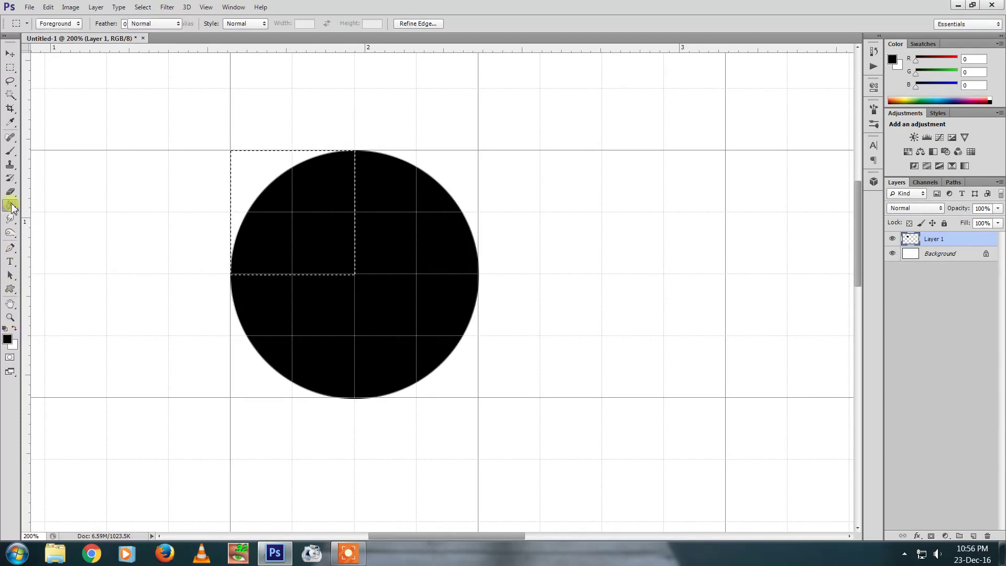
{"action": "left_click", "coordinate": [291, 187]}
{"action": "key", "text": "ctrl+d"}
Undo an accidental move of the shape and zoom in to 300% on the corner.
{"action": "key", "text": "z"}
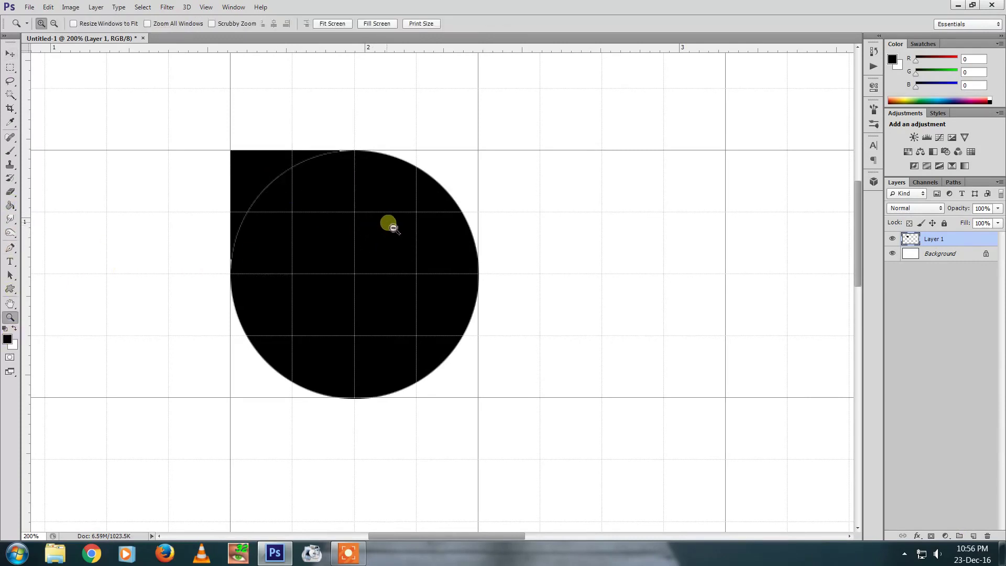
{"action": "left_click", "coordinate": [394, 227], "text": "alt"}
{"action": "key", "text": "v"}
{"action": "left_click_drag", "start_coordinate": [351, 215], "coordinate": [401, 180]}
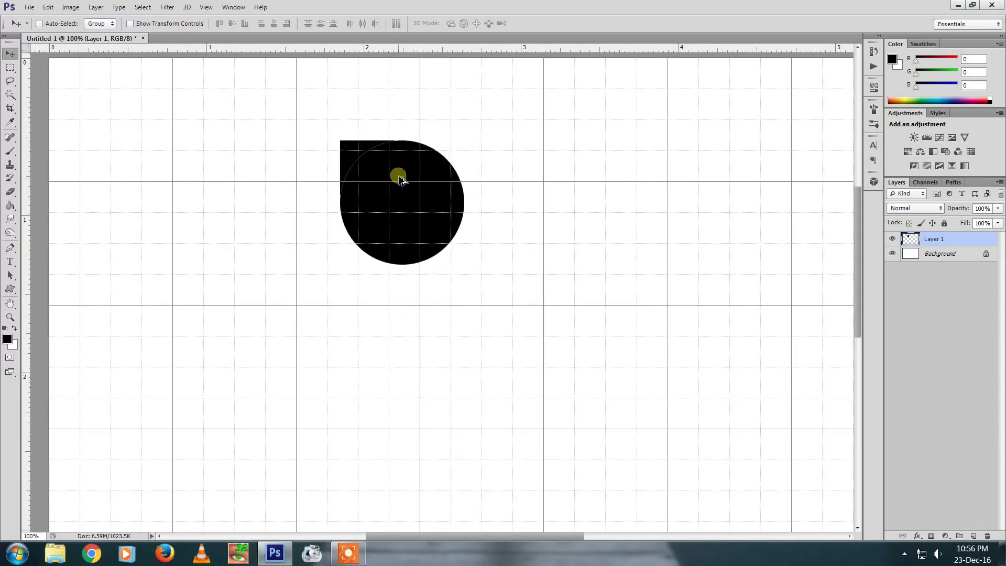
{"action": "key", "text": "ctrl+alt+z"}
{"action": "key", "text": "ctrl+alt+z"}
{"action": "key", "text": "z"}
{"action": "left_click", "coordinate": [350, 197]}
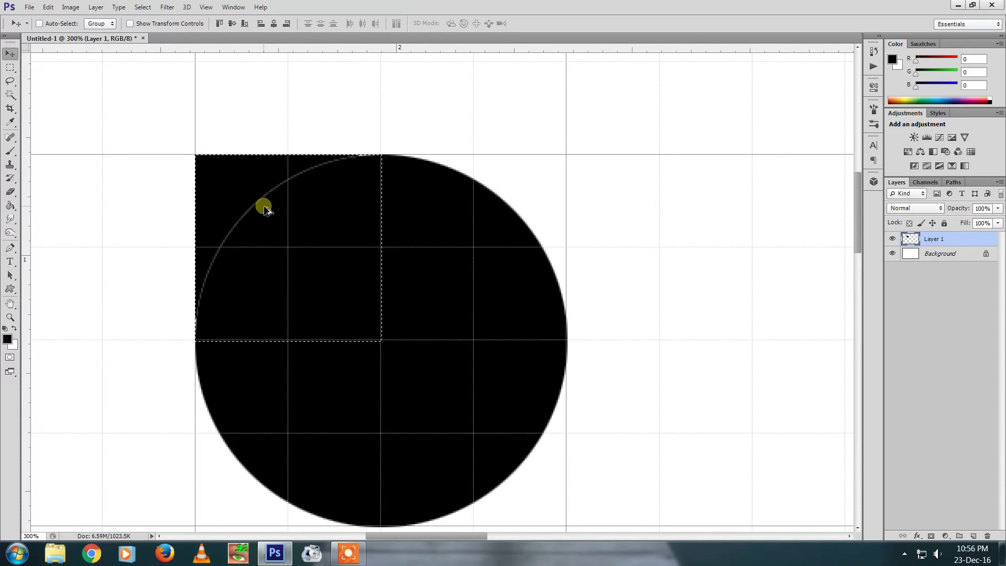
Redo the corner fill black with a slightly larger square selection over the top-left quarter.
{"action": "key", "text": "ctrl+z"}
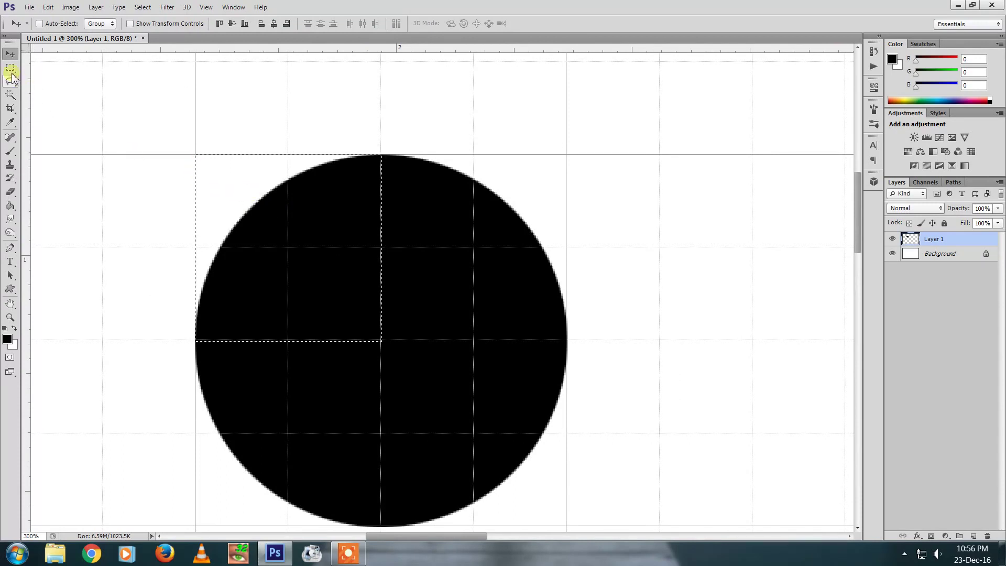
{"action": "left_click", "coordinate": [10, 68]}
{"action": "left_click", "coordinate": [202, 158]}
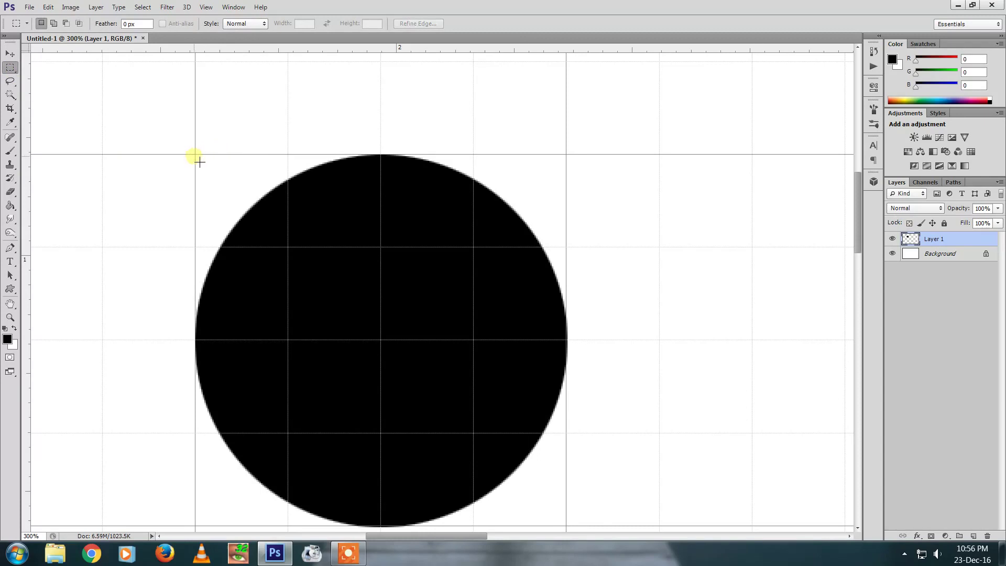
{"action": "left_click_drag", "start_coordinate": [195, 154], "coordinate": [401, 358]}
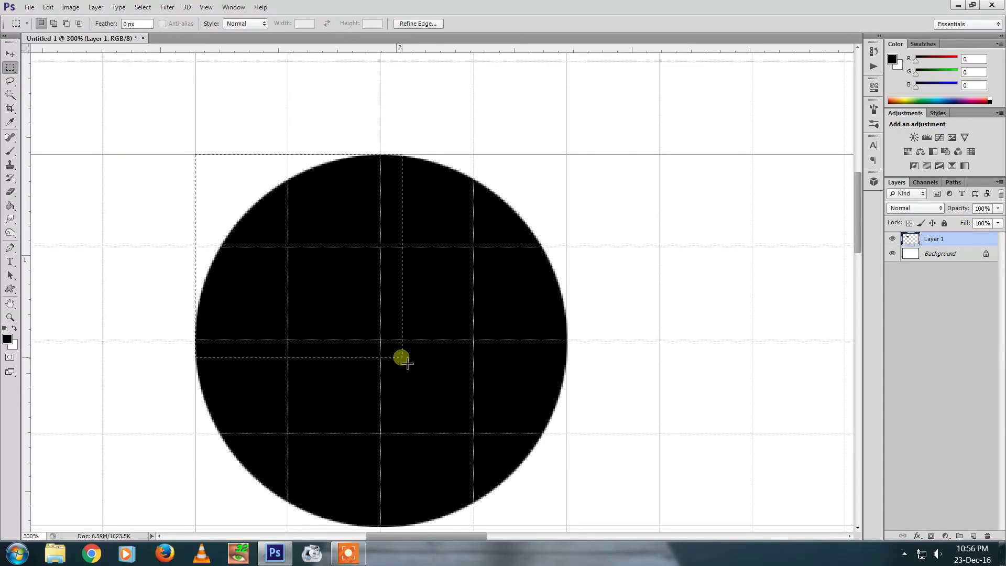
{"action": "left_click", "coordinate": [10, 205]}
{"action": "left_click", "coordinate": [301, 214]}
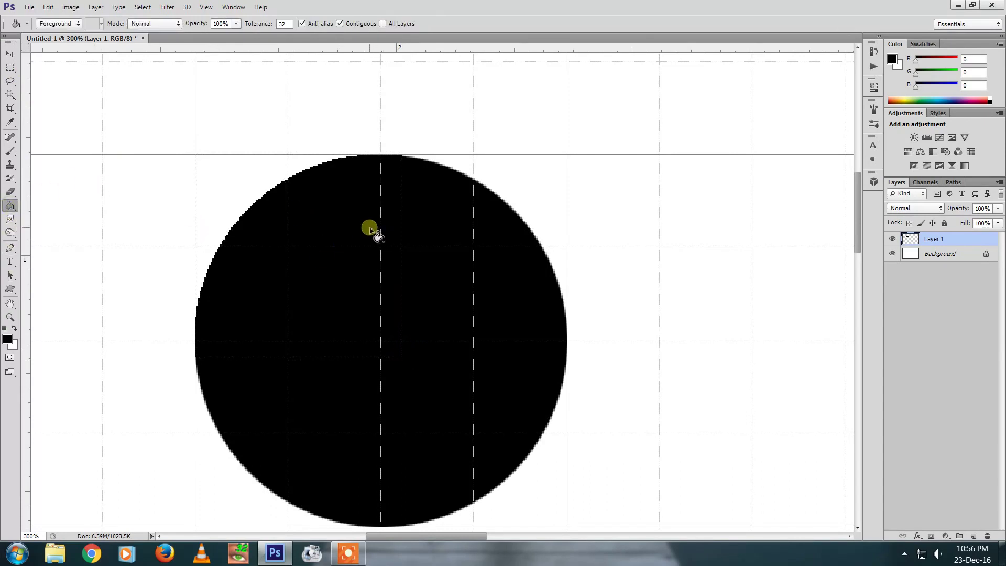
{"action": "key", "text": "ctrl+z"}
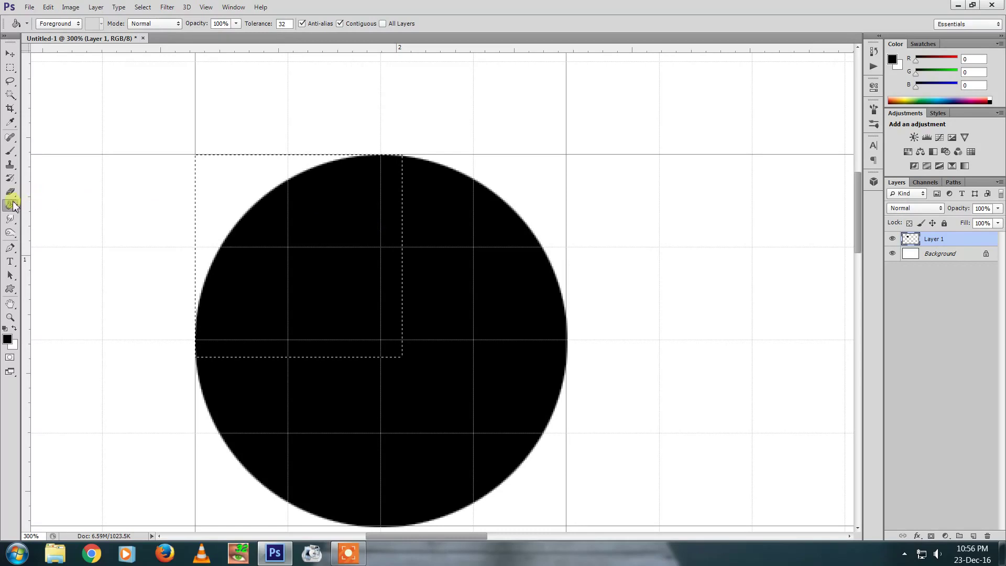
{"action": "left_click", "coordinate": [241, 180]}
Deselect the filled corner and undo an accidental shift of the shape.
{"action": "key", "text": "ctrl+d"}
{"action": "key", "text": "v"}
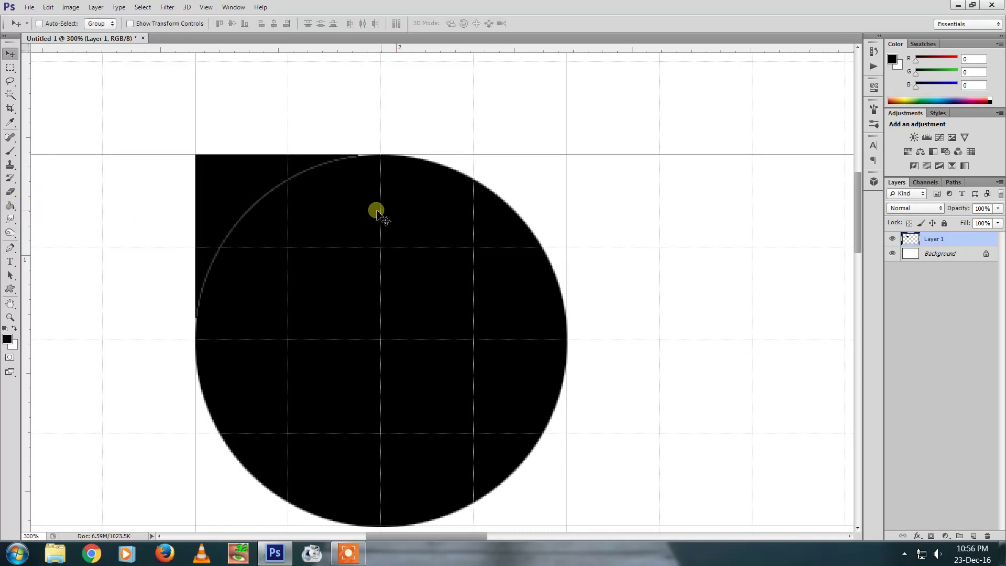
{"action": "left_click_drag", "start_coordinate": [365, 218], "coordinate": [393, 209]}
{"action": "key", "text": "ctrl+alt+z"}
{"action": "key", "text": "ctrl+alt+z"}
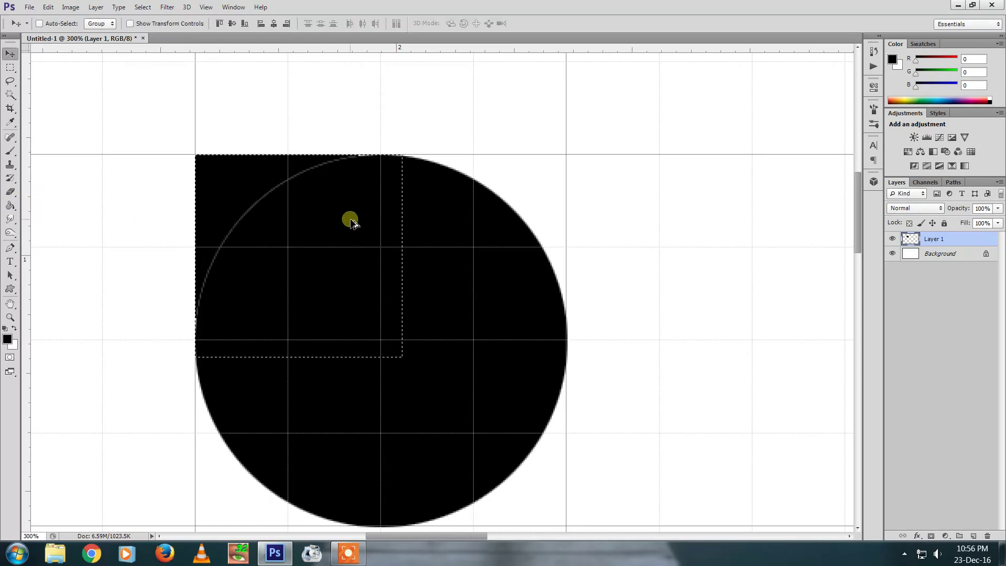
Fill the square corner black on a new layer and merge it into Layer 1.
{"action": "left_click", "coordinate": [975, 537]}
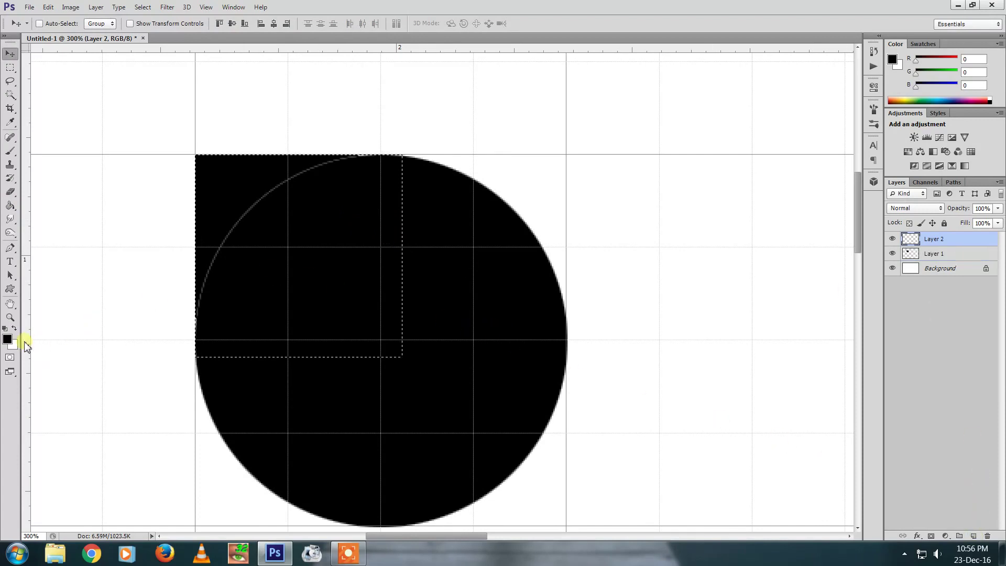
{"action": "left_click", "coordinate": [10, 206]}
{"action": "left_click", "coordinate": [307, 199]}
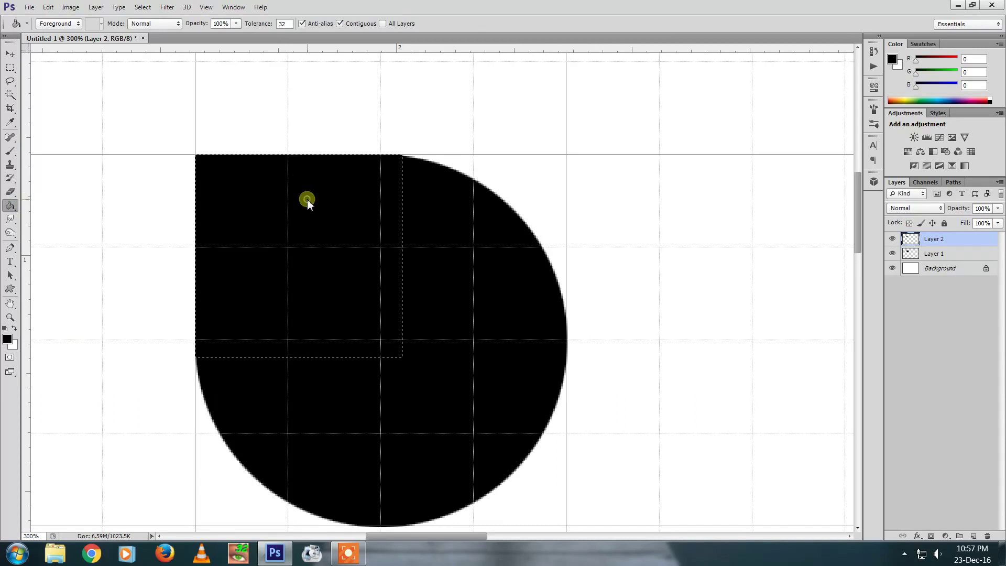
{"action": "key", "text": "ctrl+d"}
{"action": "key", "text": "v"}
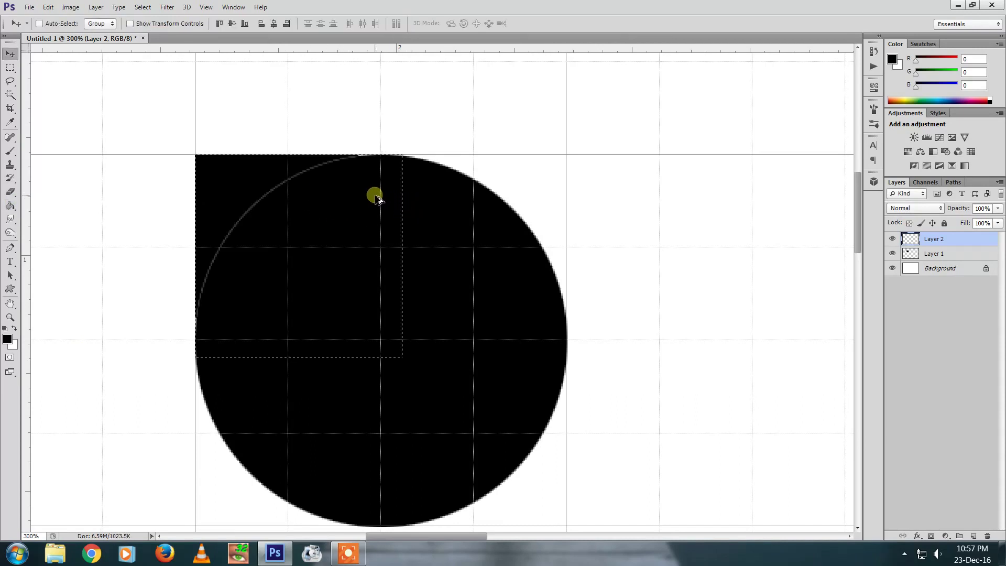
{"action": "key", "text": "ctrl+e"}
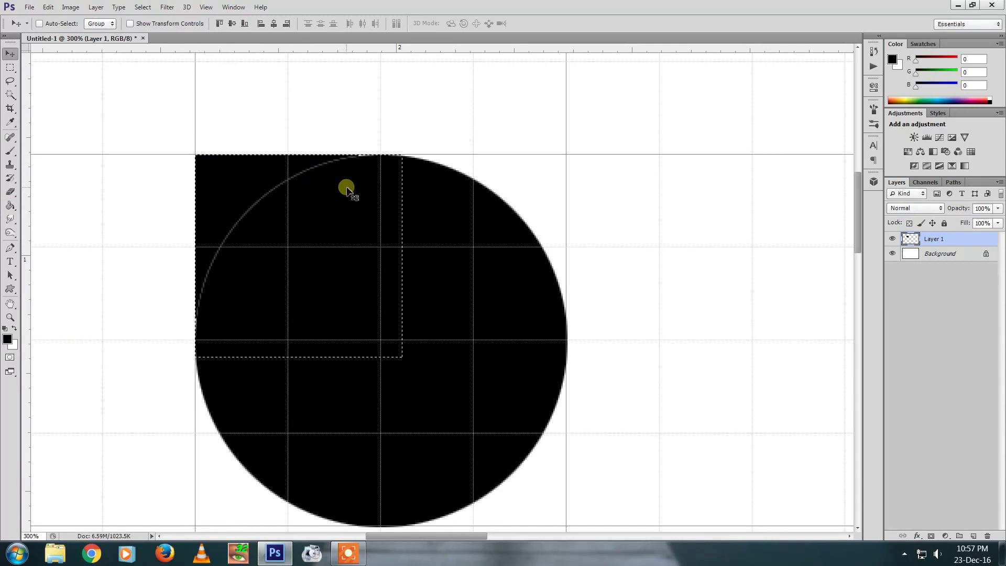
Fill the faint grey arc black, deselect, and zoom out to the whole page.
{"action": "left_click", "coordinate": [10, 206]}
{"action": "left_click", "coordinate": [293, 205]}
{"action": "key", "text": "v"}
{"action": "key", "text": "ctrl+d"}
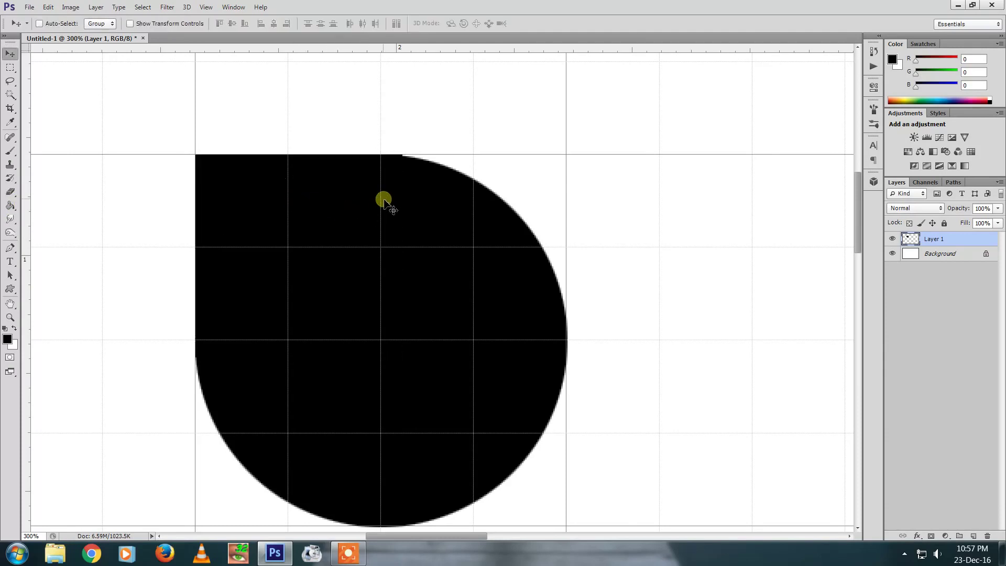
{"action": "key", "text": "ctrl+minus"}
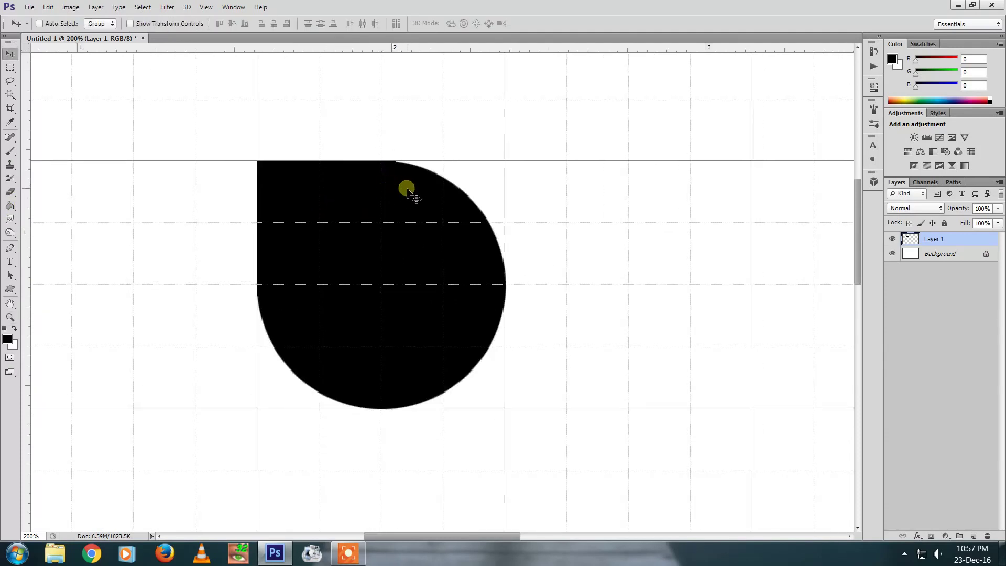
{"action": "left_click_drag", "start_coordinate": [406, 189], "coordinate": [420, 212]}
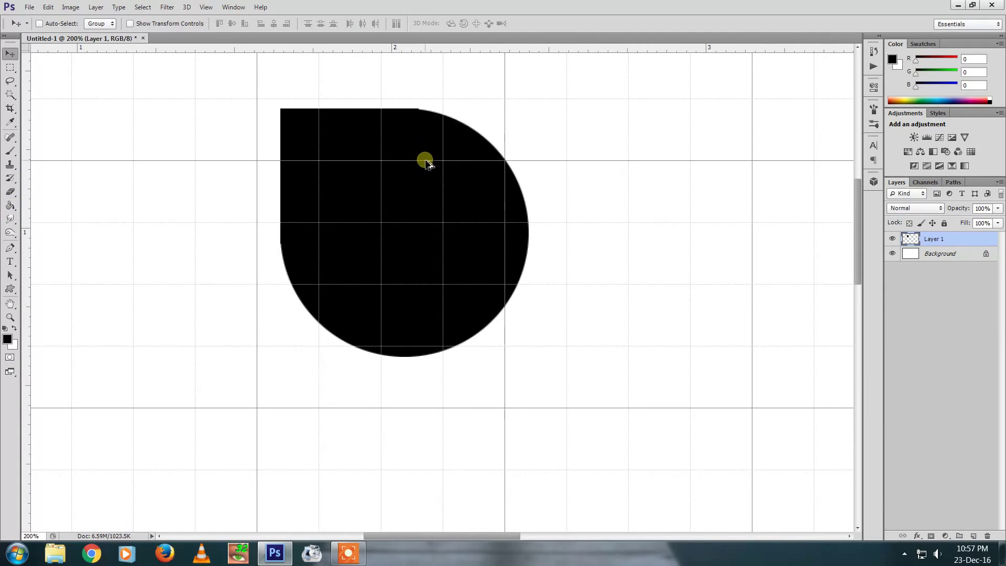
{"action": "key", "text": "ctrl+minus"}
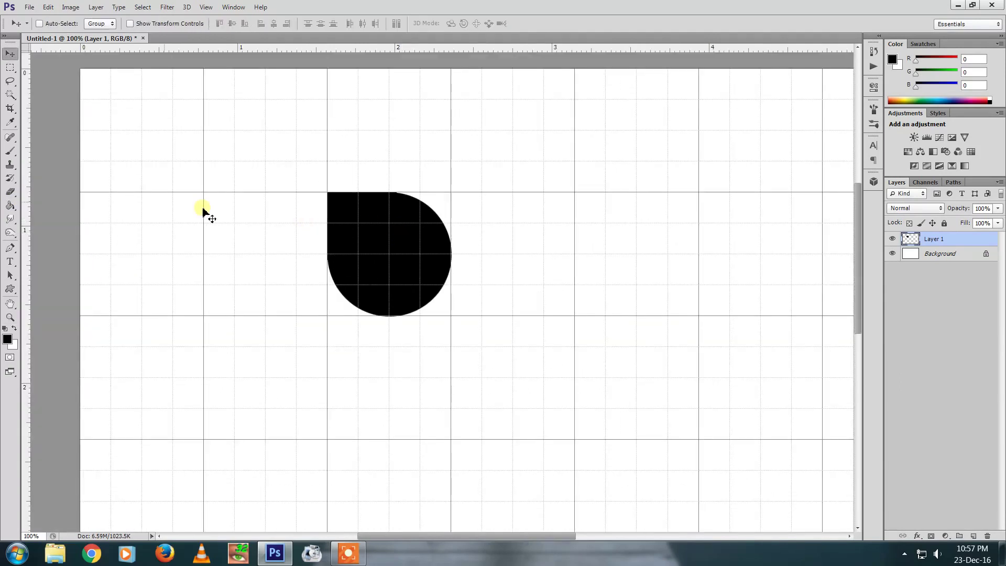
Draw a circular elliptical selection over the shape's rounded part.
{"action": "left_click", "coordinate": [10, 67]}
{"action": "left_click", "coordinate": [37, 78]}
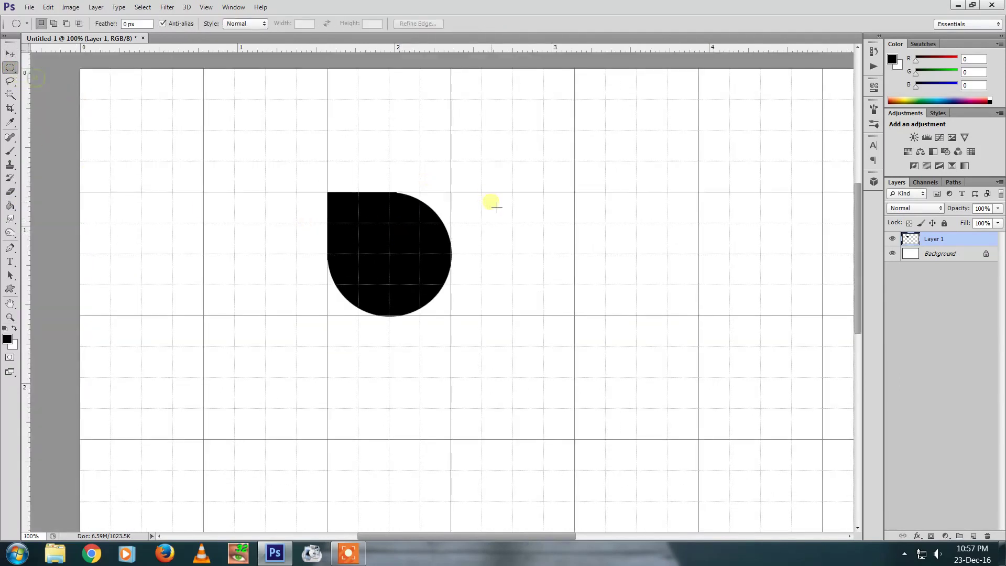
{"action": "left_click_drag", "start_coordinate": [456, 200], "coordinate": [330, 348]}
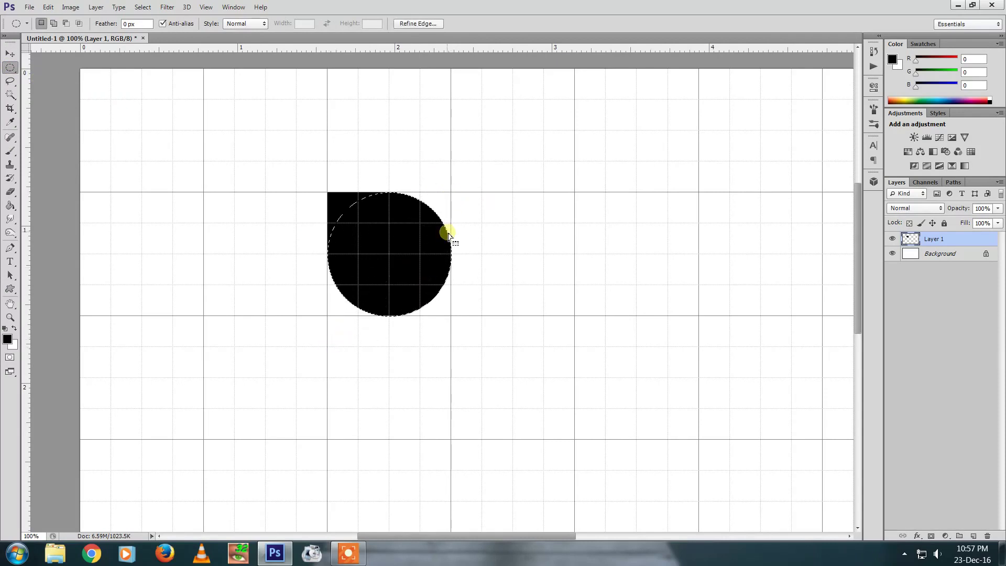
{"action": "key", "text": "v"}
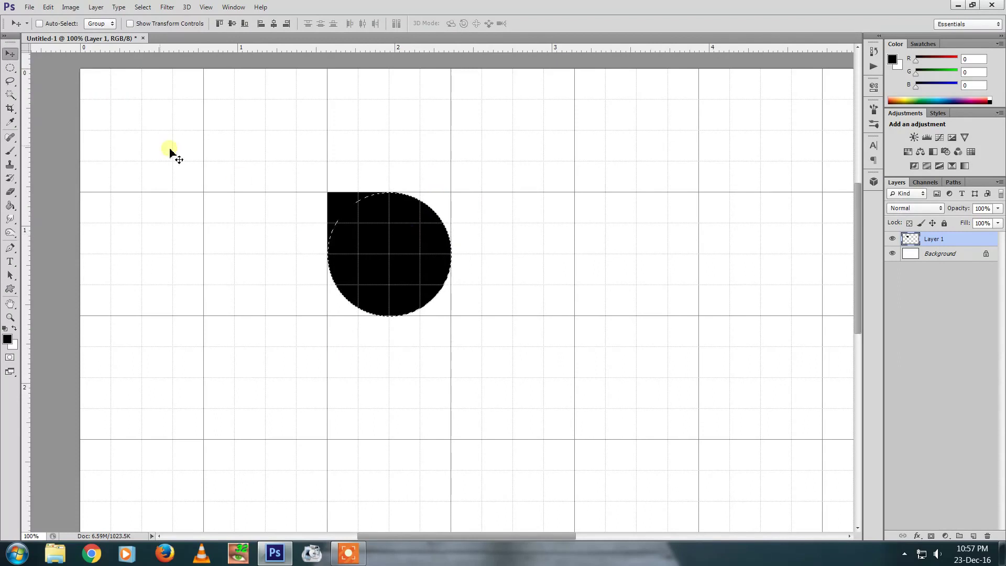
Shift the circle right and delete inside it to carve a crescent petal, then duplicate the layer.
{"action": "left_click", "coordinate": [10, 67]}
{"action": "left_click_drag", "start_coordinate": [410, 234], "coordinate": [470, 237]}
{"action": "key", "text": "Delete"}
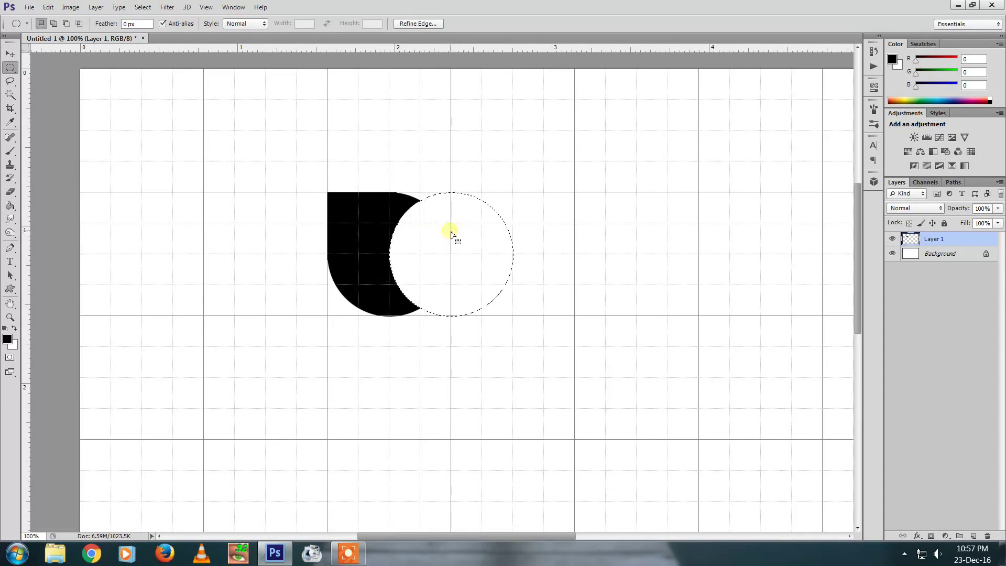
{"action": "key", "text": "v"}
{"action": "key", "text": "ctrl+d"}
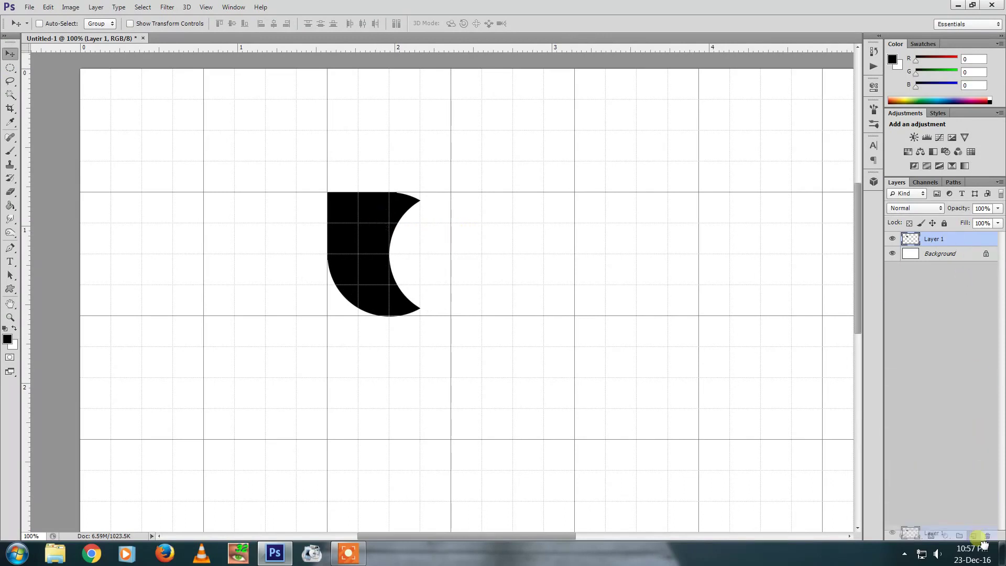
{"action": "left_click_drag", "start_coordinate": [958, 243], "coordinate": [974, 536]}
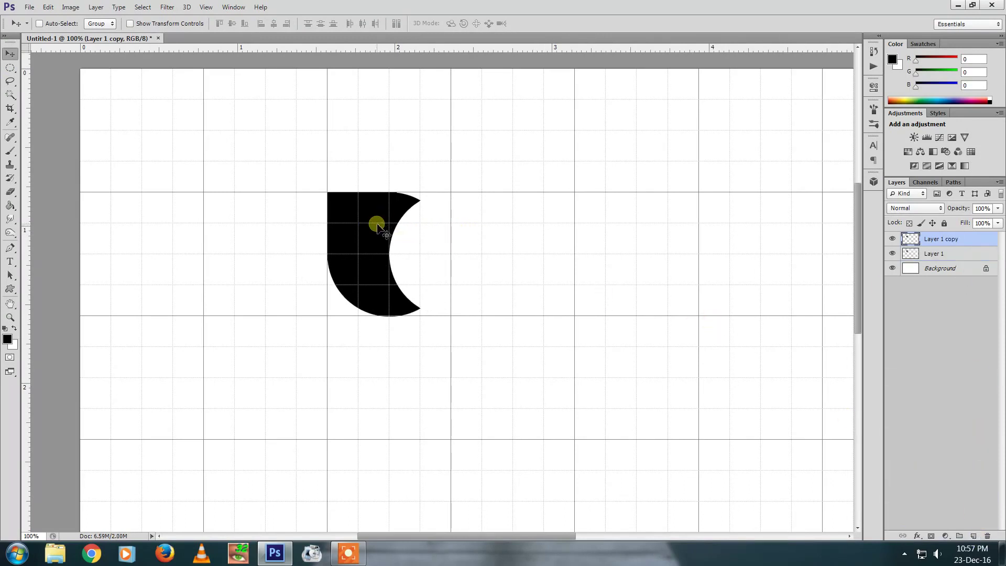
Rotate the duplicated petal 90° and place it right of the original, selecting both petal layers.
{"action": "key", "text": "ctrl+t"}
{"action": "mouse_move", "coordinate": [443, 156]}
{"action": "left_mouse_down"}
{"action": "mouse_move", "coordinate": [531, 247]}
{"action": "mouse_move", "coordinate": [529, 366]}
{"action": "left_mouse_up"}
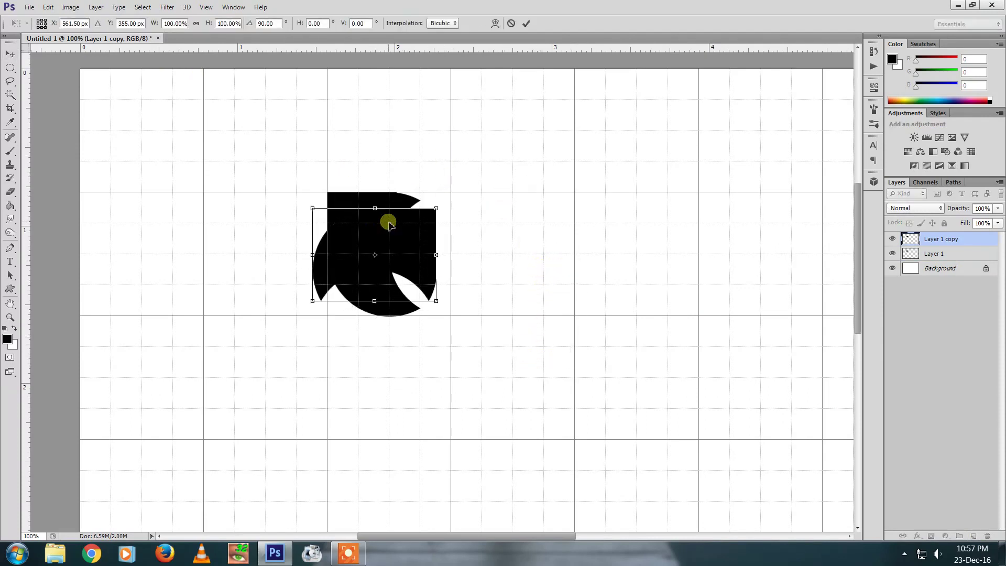
{"action": "left_click_drag", "start_coordinate": [393, 237], "coordinate": [466, 219]}
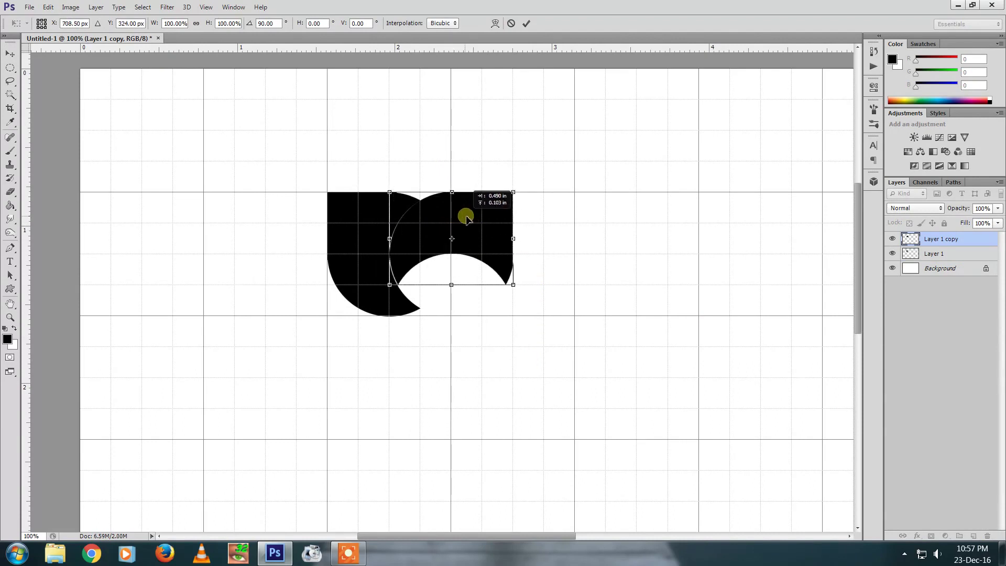
{"action": "key", "text": "Return"}
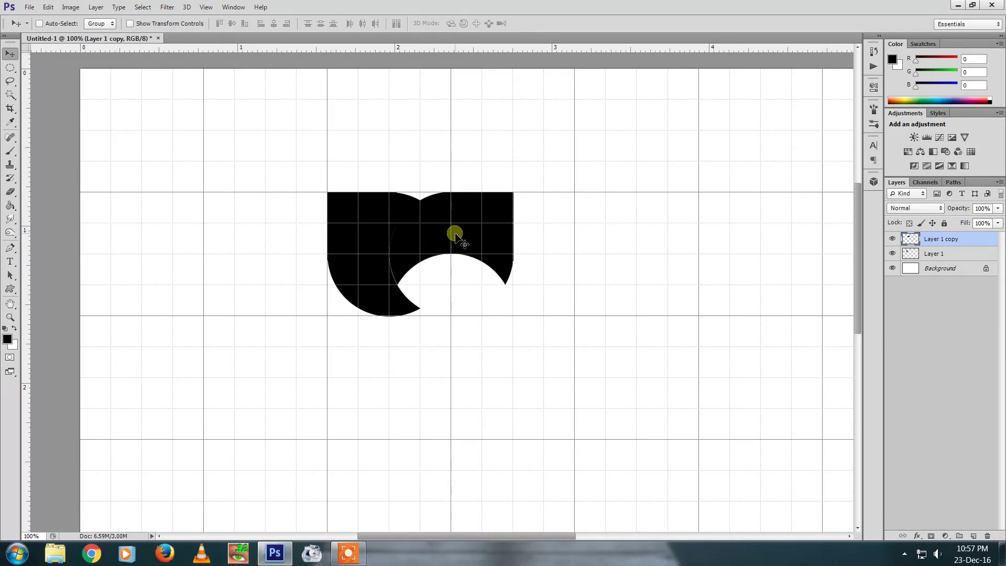
{"action": "left_click", "coordinate": [412, 263], "text": "ctrl"}
{"action": "left_click", "coordinate": [415, 232], "text": "ctrl+alt"}
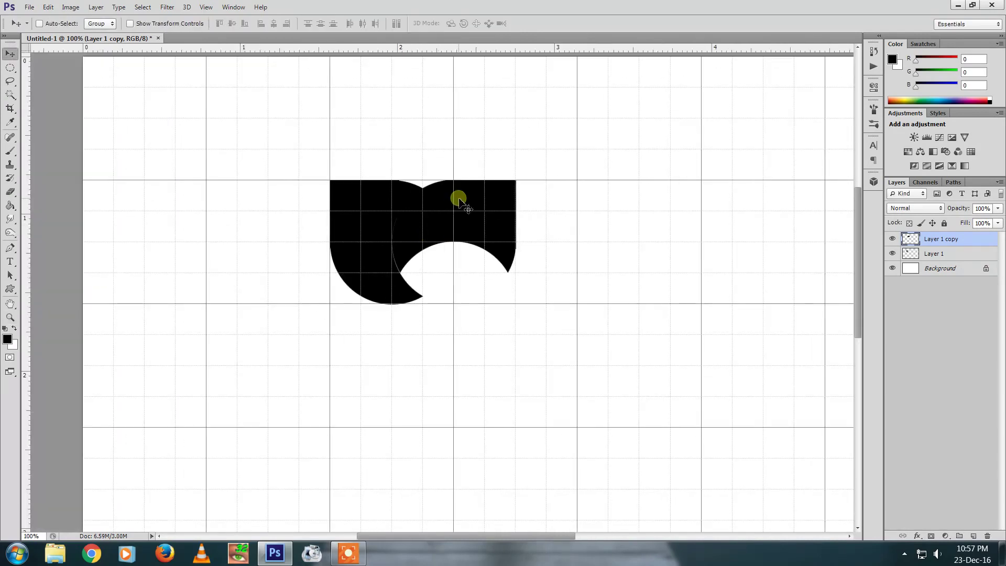
{"action": "left_click", "coordinate": [938, 253], "text": "shift"}
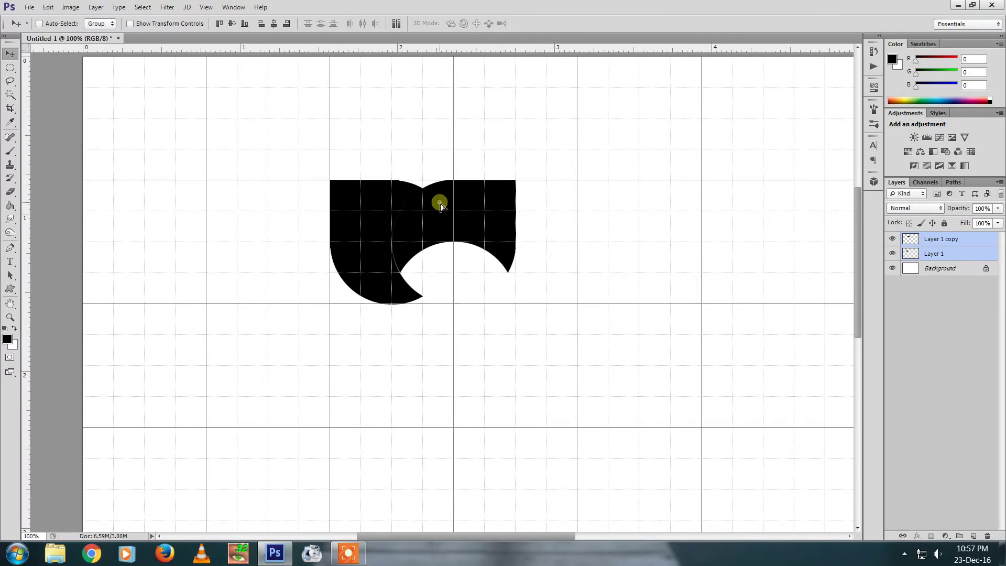
Alt-drag a copy of both petals down, flip it vertically and horizontally, and align it below.
{"action": "left_click_drag", "start_coordinate": [441, 206], "coordinate": [443, 310]}
{"action": "key", "text": "ctrl+t"}
{"action": "right_click", "coordinate": [445, 307]}
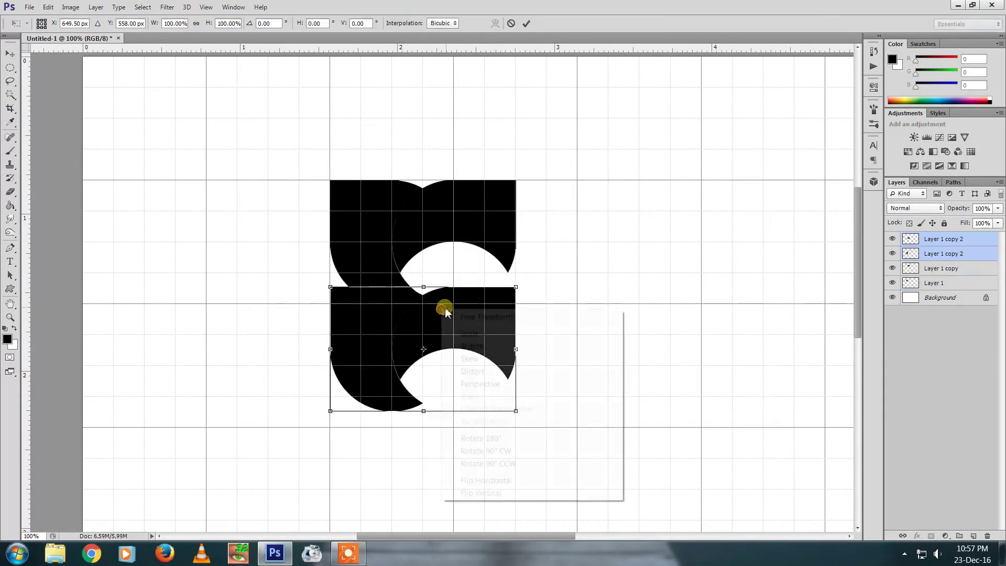
{"action": "left_click", "coordinate": [485, 493]}
{"action": "left_click_drag", "start_coordinate": [461, 365], "coordinate": [470, 318]}
{"action": "right_click", "coordinate": [457, 352]}
{"action": "left_click", "coordinate": [487, 330]}
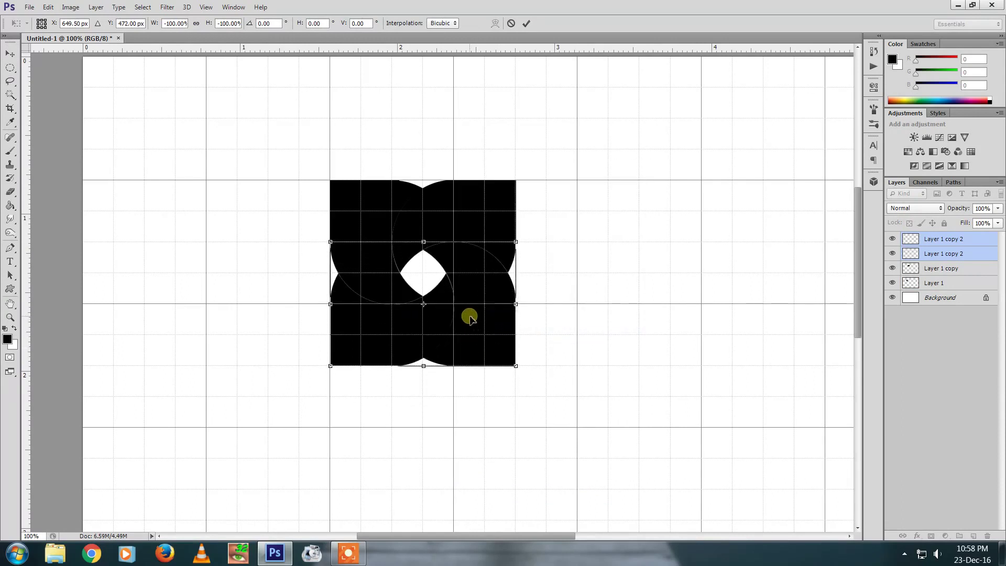
{"action": "key", "text": "Return"}
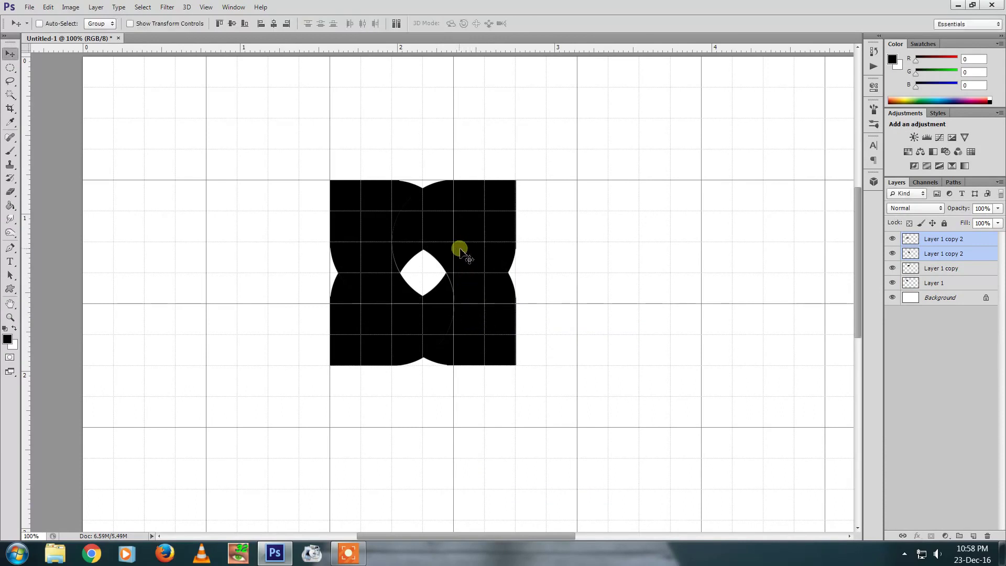
{"action": "right_click", "coordinate": [470, 196]}
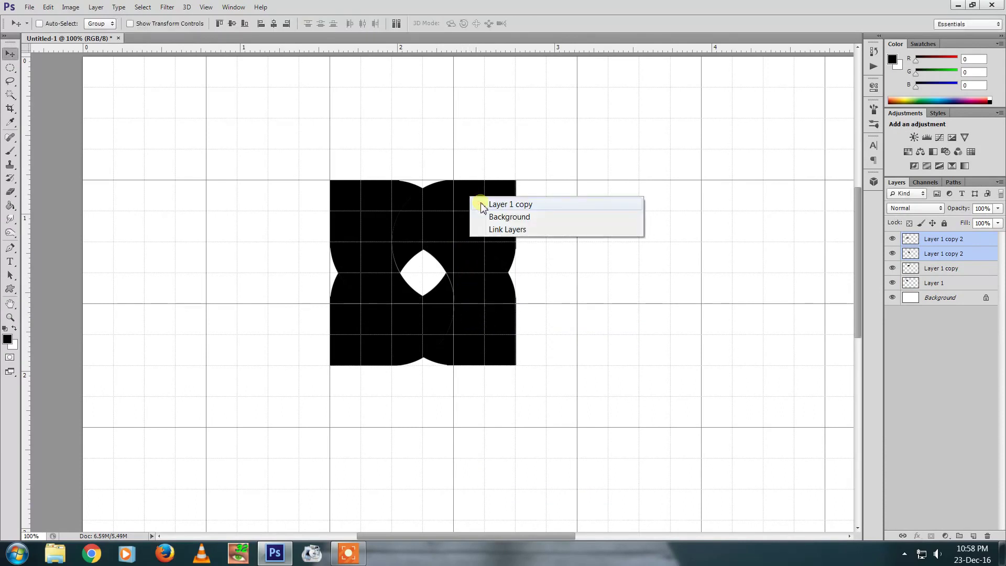
{"action": "left_click", "coordinate": [443, 215]}
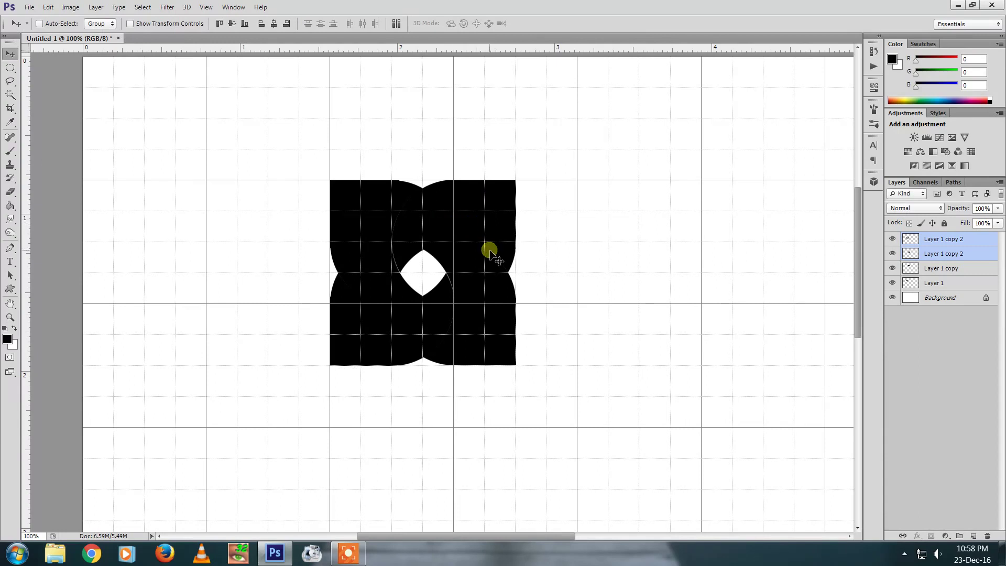
Hide the grid and select Layer 1 from the top-left petal.
{"action": "left_click", "coordinate": [206, 7]}
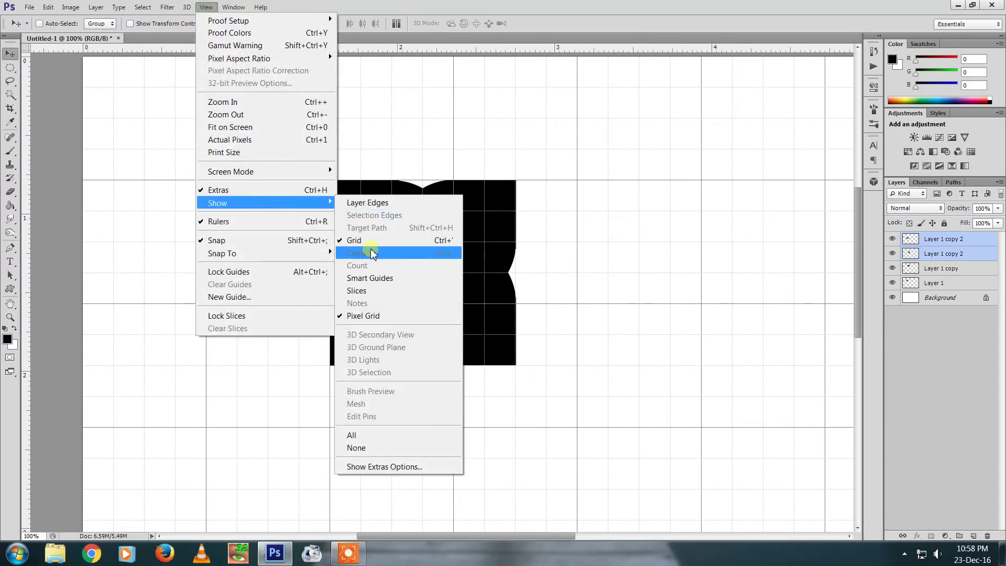
{"action": "left_click", "coordinate": [367, 253]}
{"action": "left_click", "coordinate": [472, 253], "text": "ctrl"}
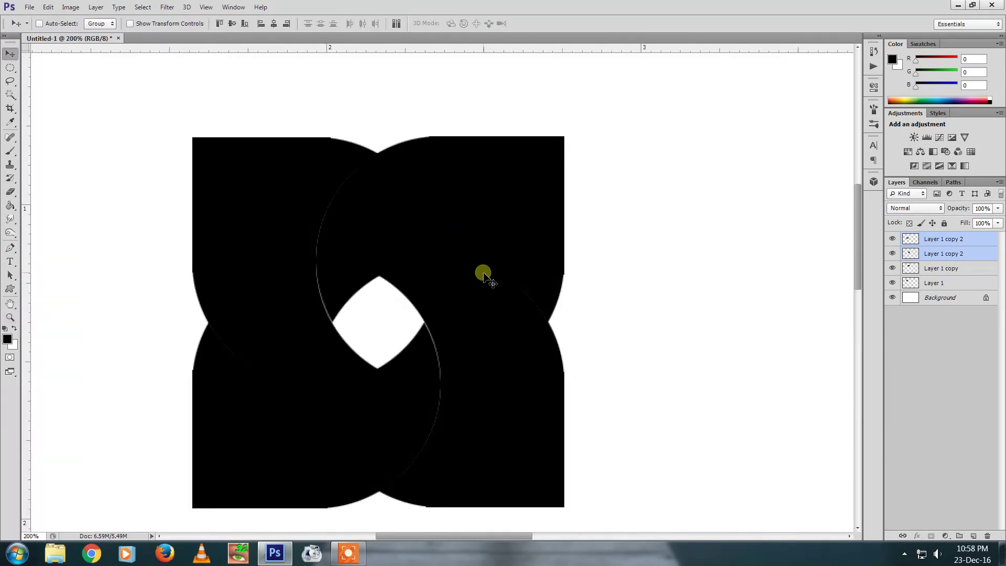
{"action": "left_click", "coordinate": [479, 264], "text": "ctrl+alt"}
{"action": "right_click", "coordinate": [369, 227]}
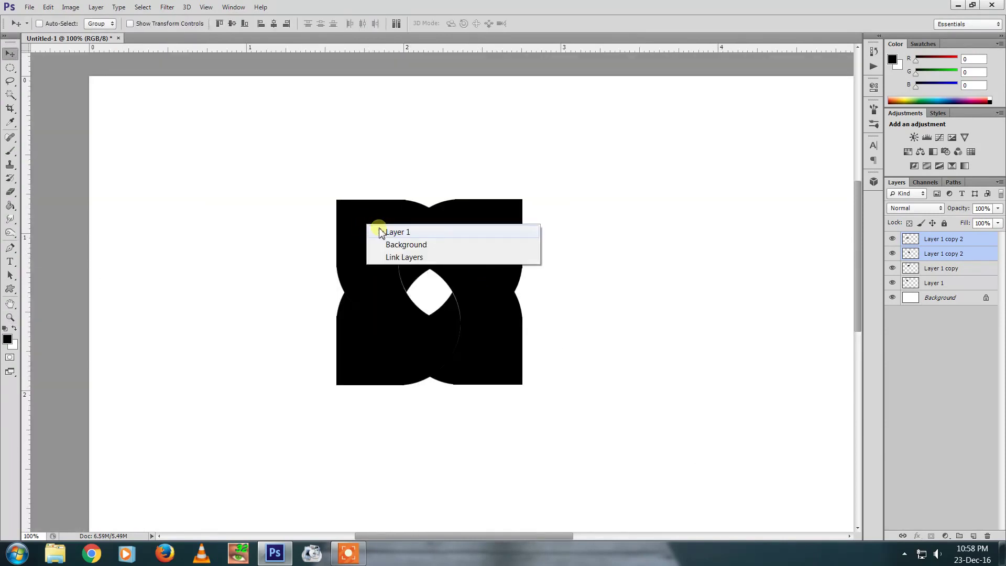
{"action": "left_click", "coordinate": [381, 232]}
Add a gradient overlay to Layer 1 using the magenta preset.
{"action": "double_click", "coordinate": [966, 283]}
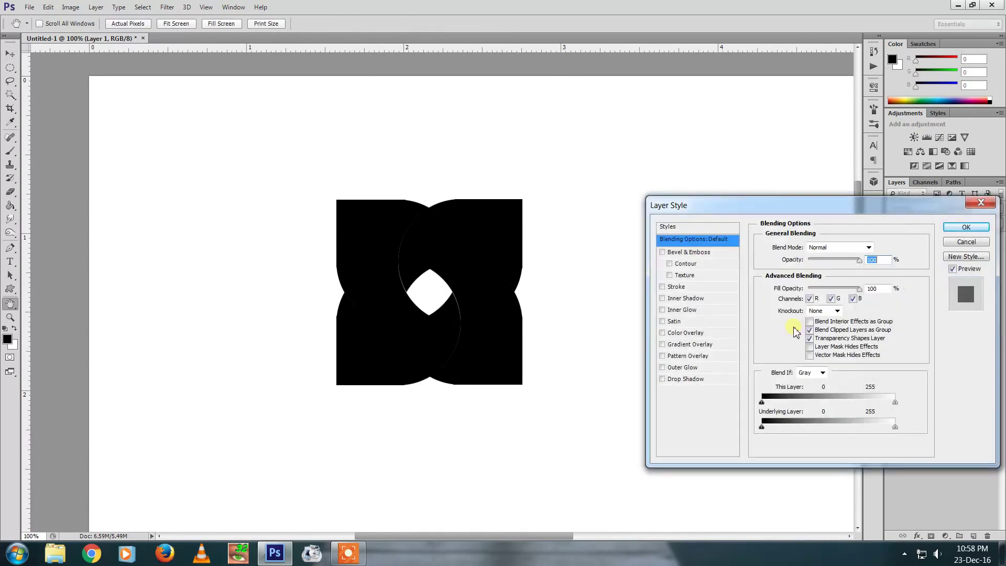
{"action": "left_click", "coordinate": [699, 344]}
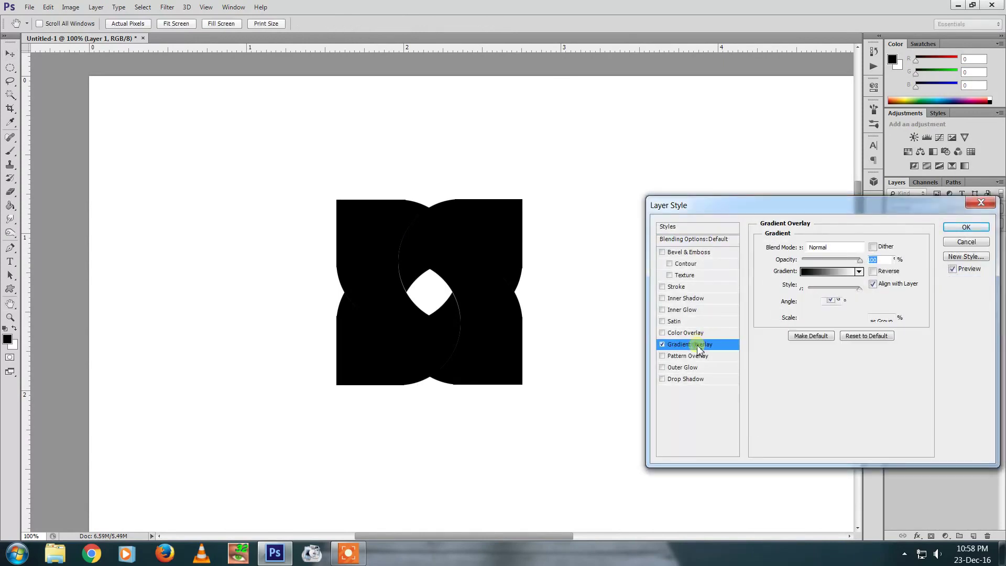
{"action": "left_click", "coordinate": [837, 277]}
{"action": "scroll", "coordinate": [856, 328], "scroll_direction": "down", "scroll_amount": 3}
{"action": "scroll", "coordinate": [856, 333], "scroll_direction": "down", "scroll_amount": 3}
{"action": "left_click", "coordinate": [892, 300]}
{"action": "left_click", "coordinate": [860, 271]}
{"action": "left_click_drag", "start_coordinate": [838, 216], "coordinate": [796, 148]}
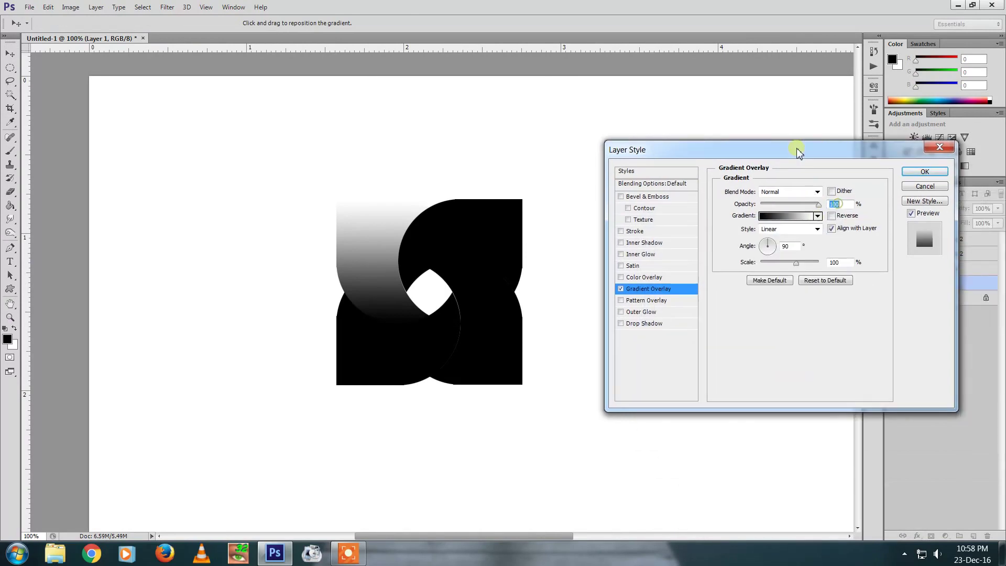
{"action": "left_click", "coordinate": [817, 216]}
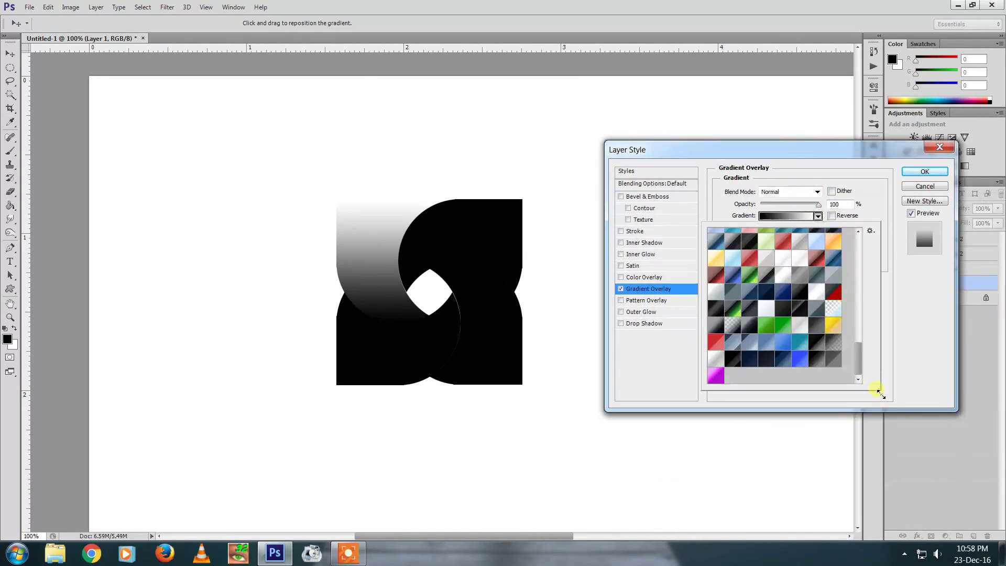
{"action": "left_click_drag", "start_coordinate": [880, 392], "coordinate": [957, 465]}
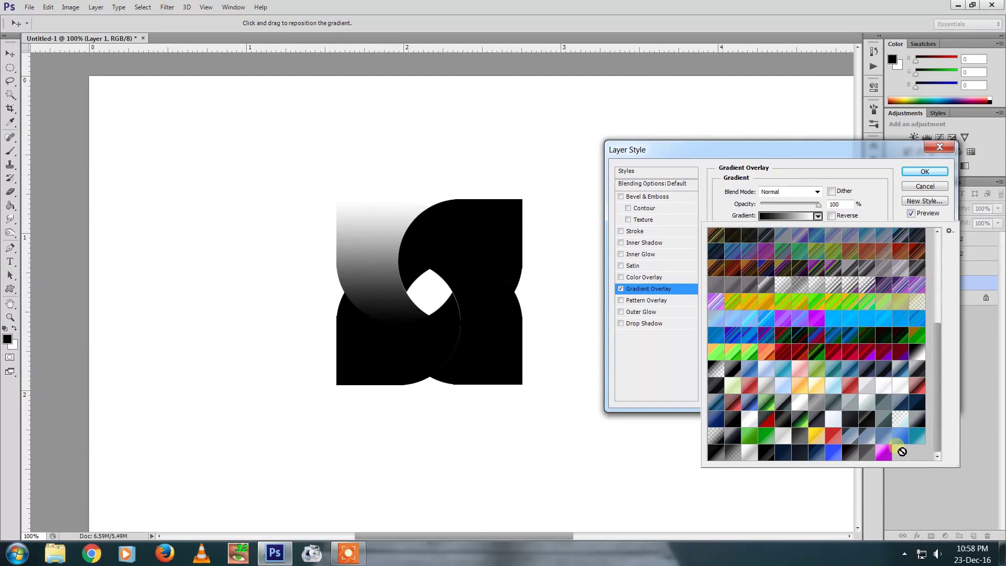
{"action": "left_click", "coordinate": [890, 455]}
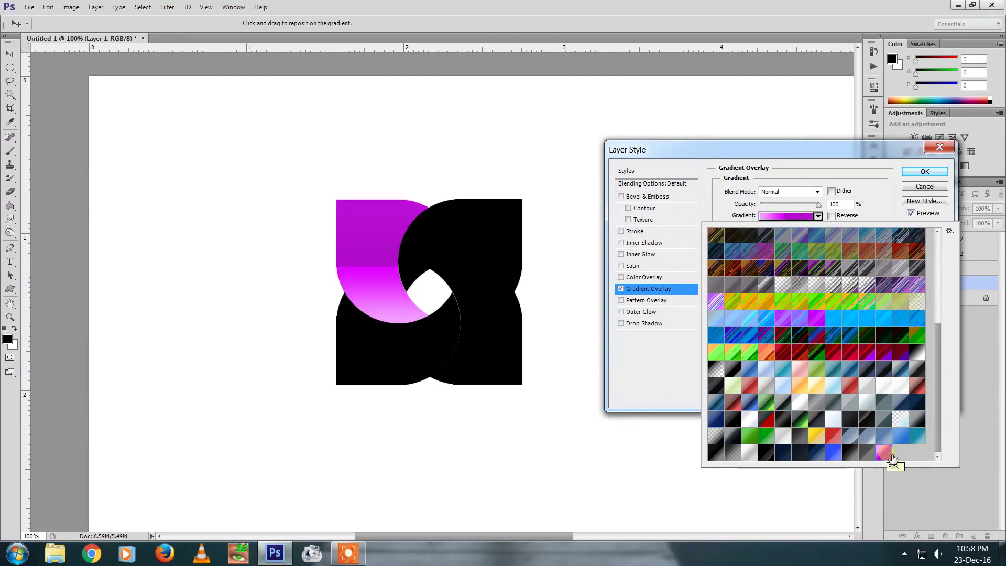
{"action": "key", "text": "Return"}
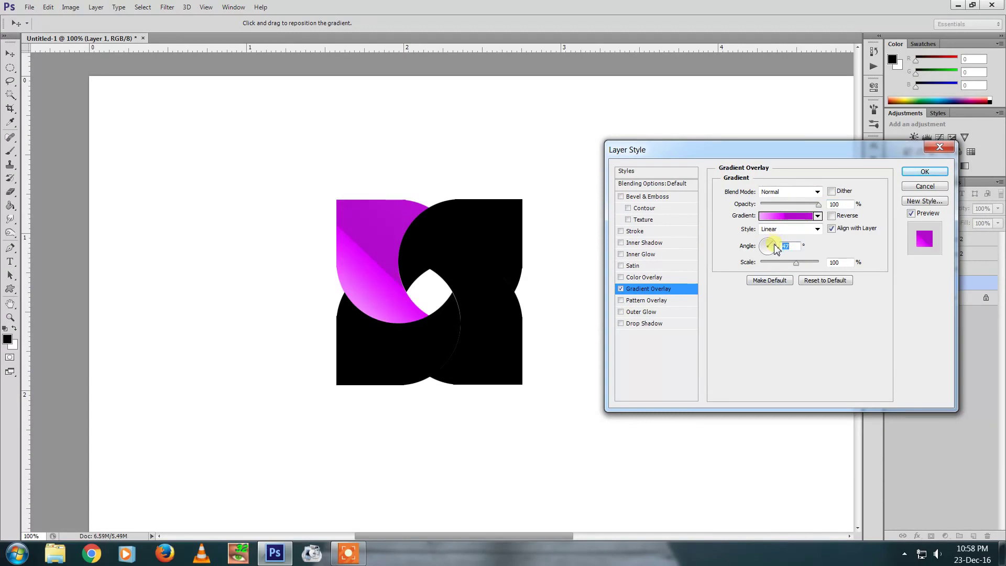
Rotate the pink gradient and adjust its colour stops, adding one near the middle.
{"action": "left_click", "coordinate": [776, 249]}
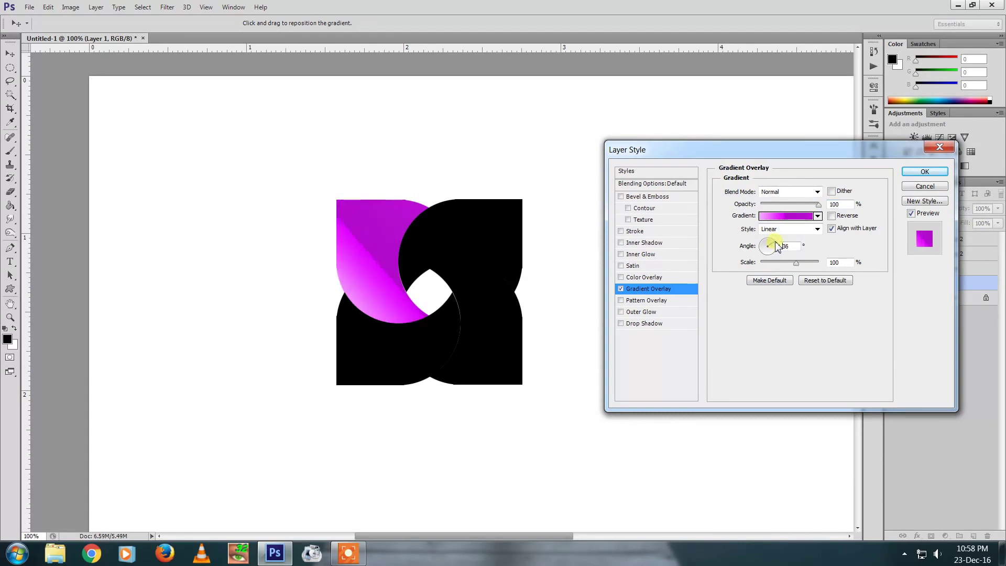
{"action": "left_click", "coordinate": [777, 248]}
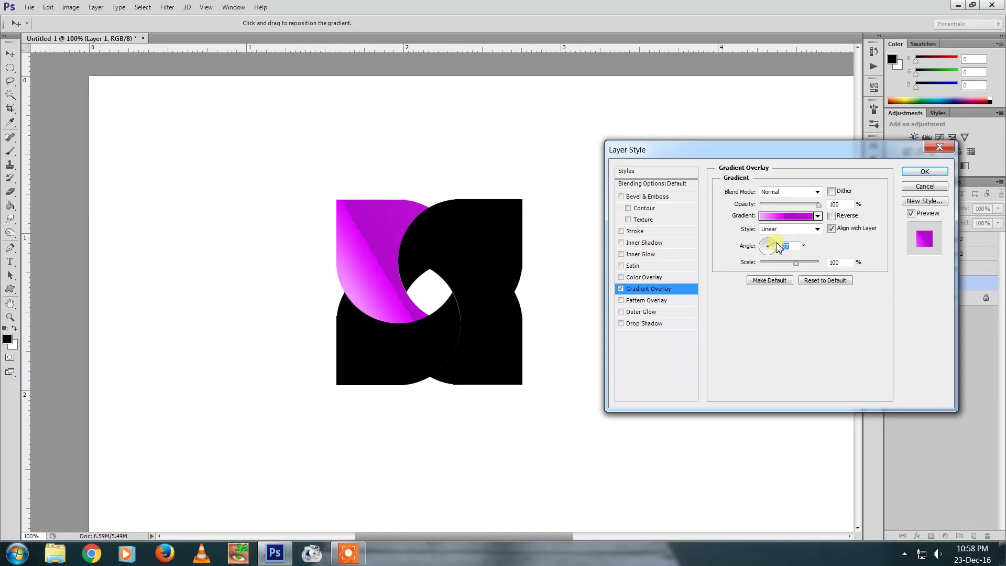
{"action": "left_click", "coordinate": [793, 216]}
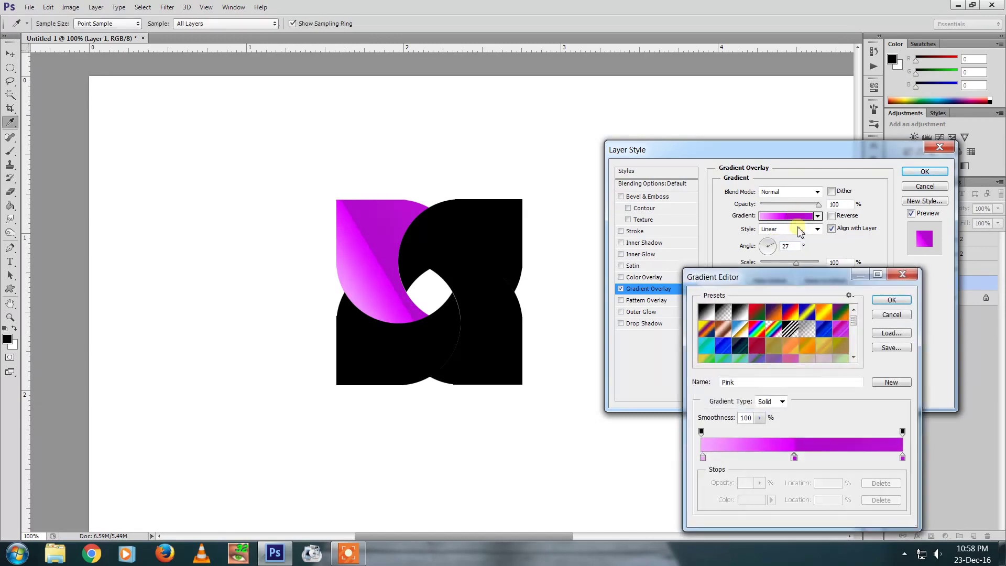
{"action": "left_click_drag", "start_coordinate": [795, 459], "coordinate": [800, 459]}
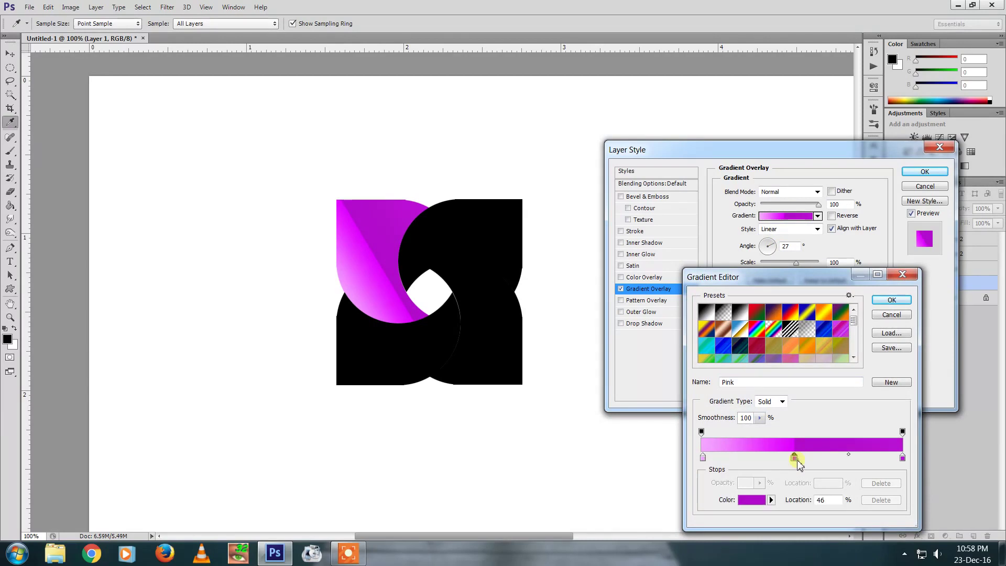
{"action": "left_click", "coordinate": [807, 460]}
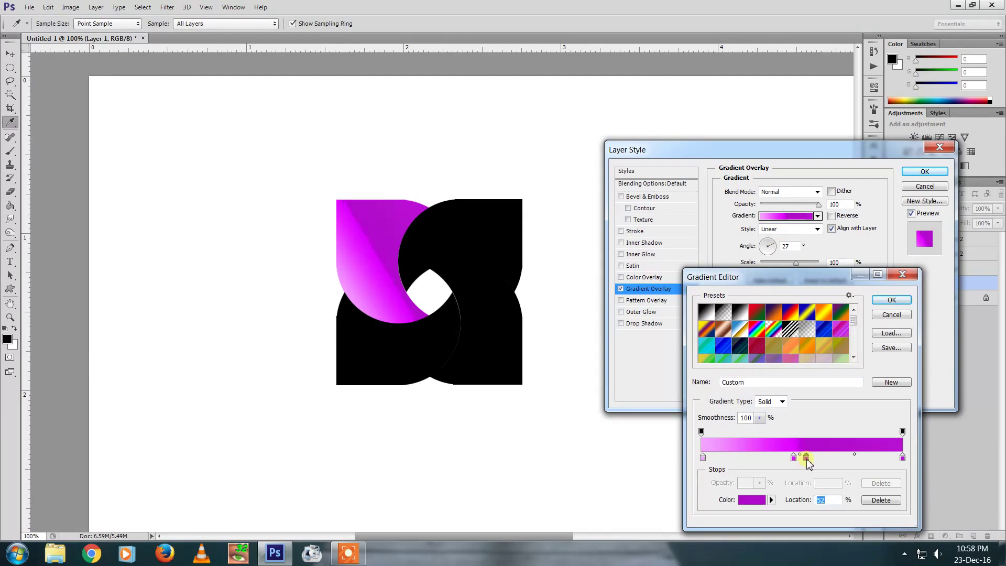
{"action": "key", "text": "Return"}
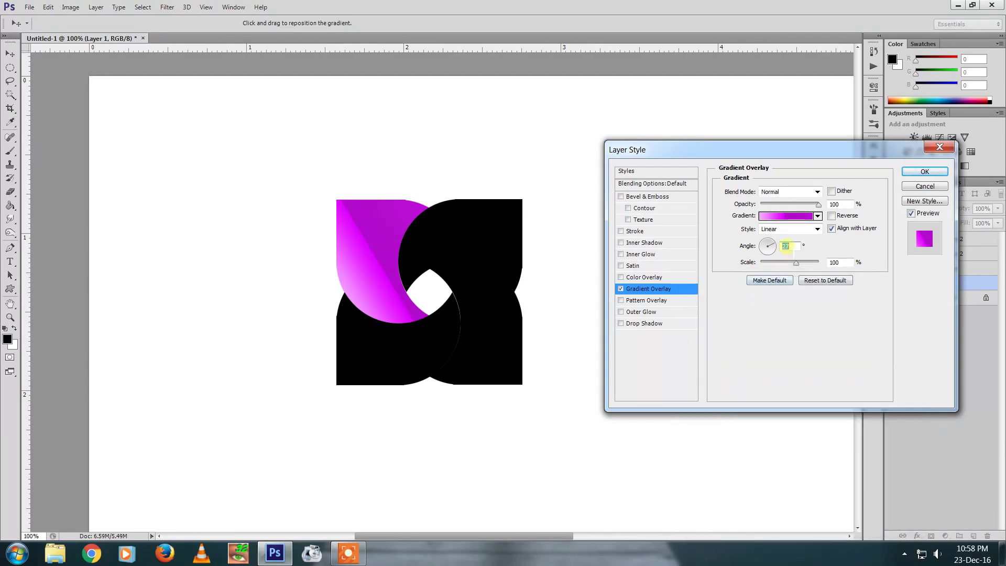
Fine-tune the gradient angle to about 30° and apply the overlay.
{"action": "left_click", "coordinate": [776, 247]}
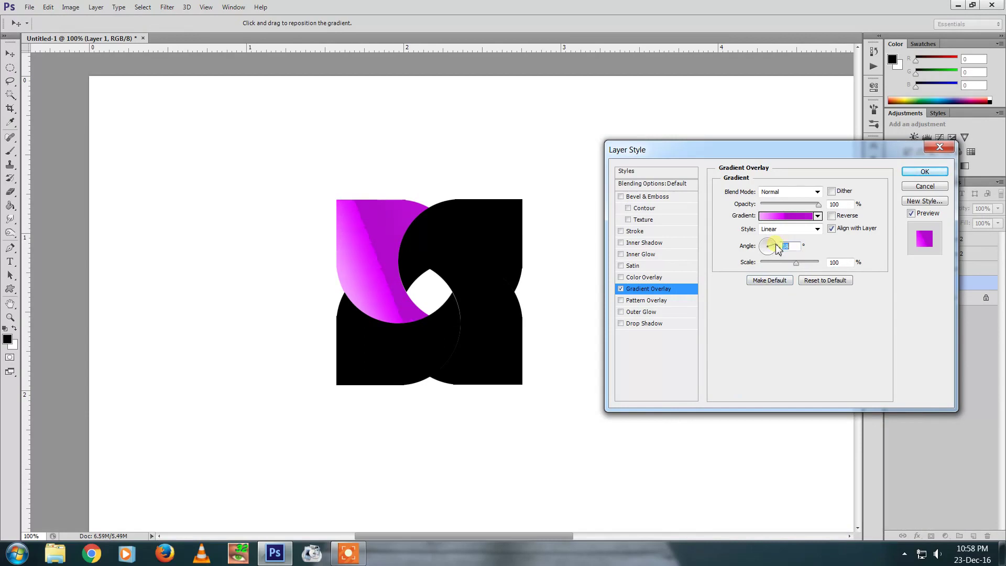
{"action": "left_click", "coordinate": [777, 246]}
{"action": "left_click", "coordinate": [777, 247]}
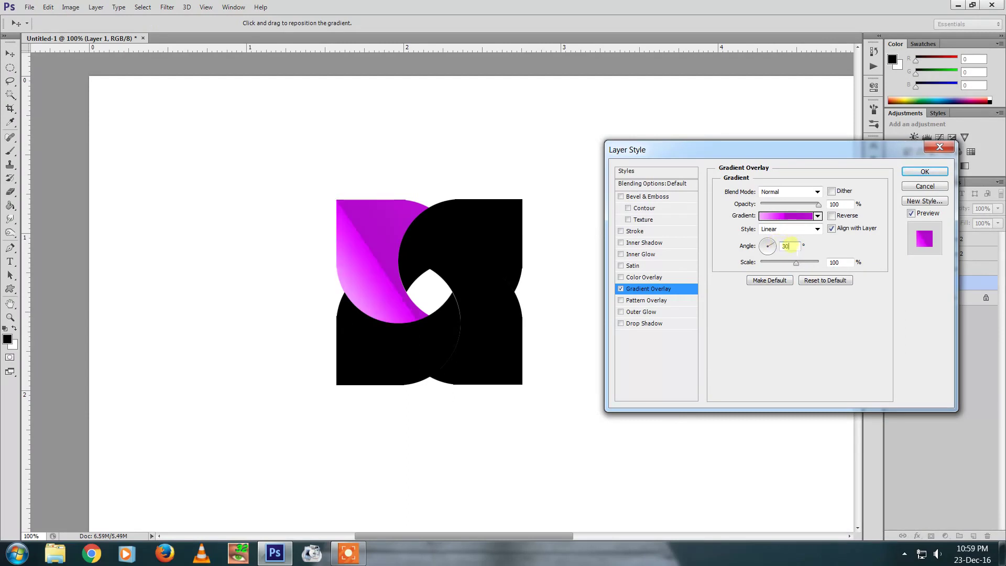
{"action": "key", "text": "Return"}
{"action": "double_click", "coordinate": [974, 268]}
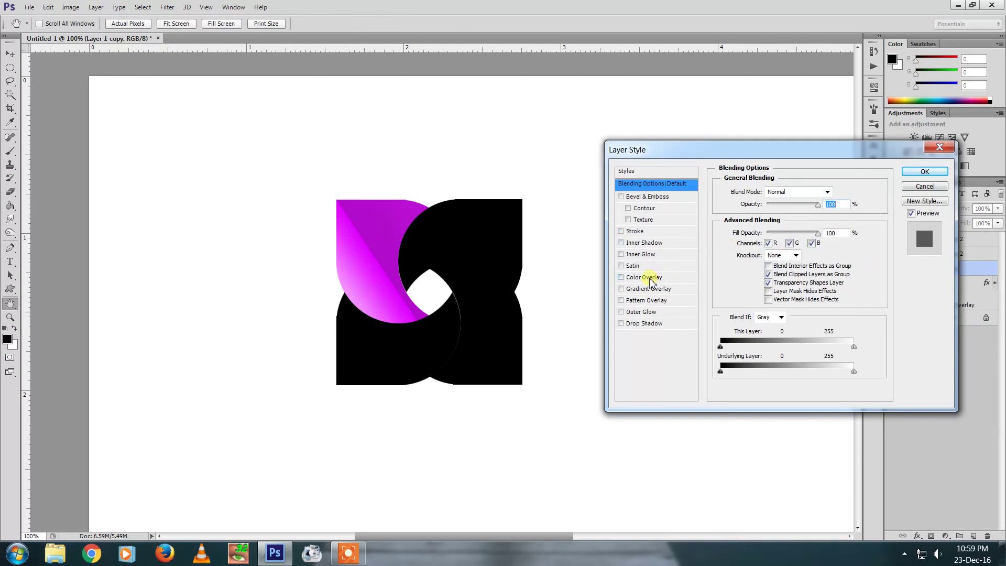
Enable a gradient overlay on Layer 1 copy, first trying a horizontal blue preset.
{"action": "left_click", "coordinate": [649, 289]}
{"action": "left_click", "coordinate": [789, 216]}
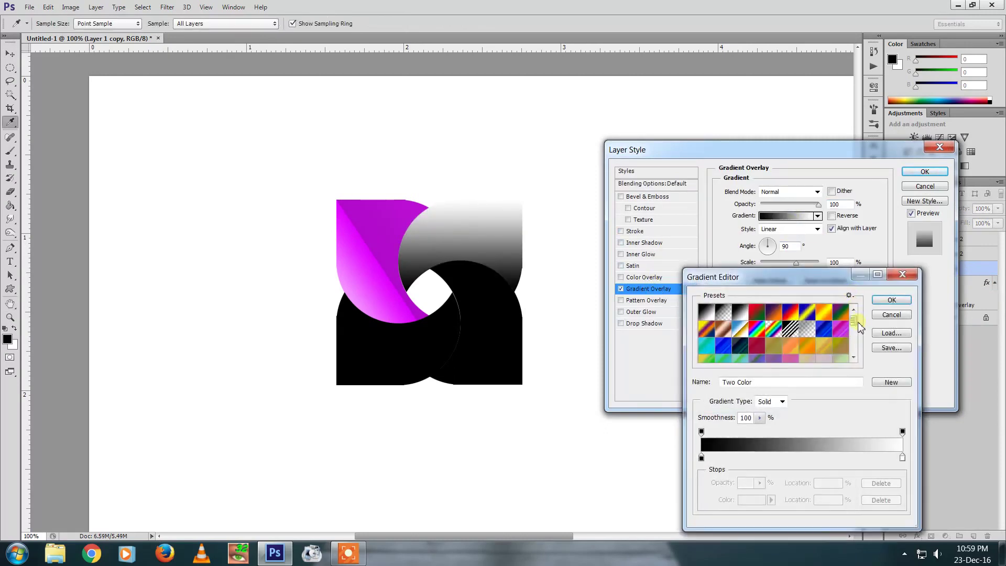
{"action": "left_click_drag", "start_coordinate": [859, 326], "coordinate": [857, 355]}
{"action": "left_click", "coordinate": [792, 353]}
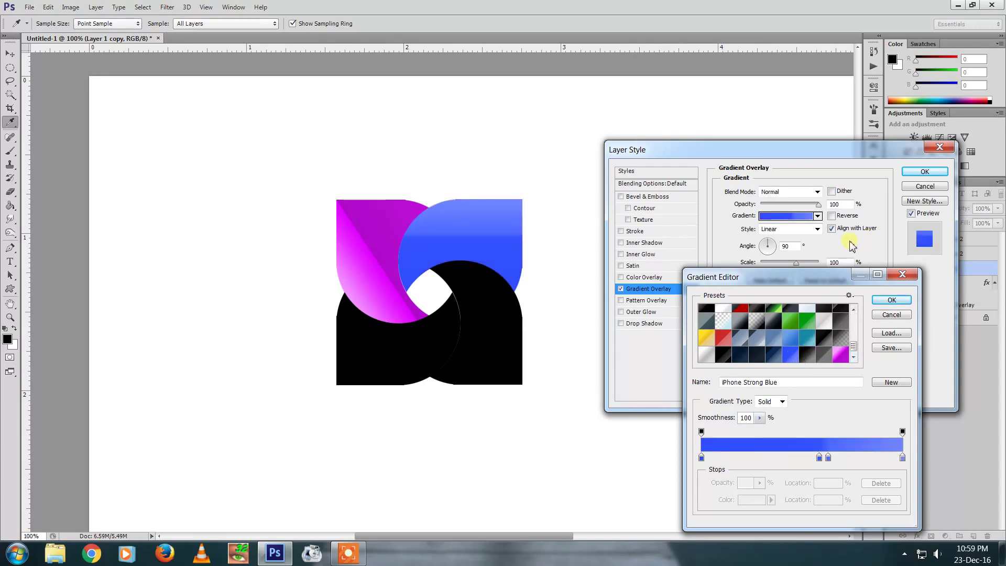
{"action": "key", "text": "Return"}
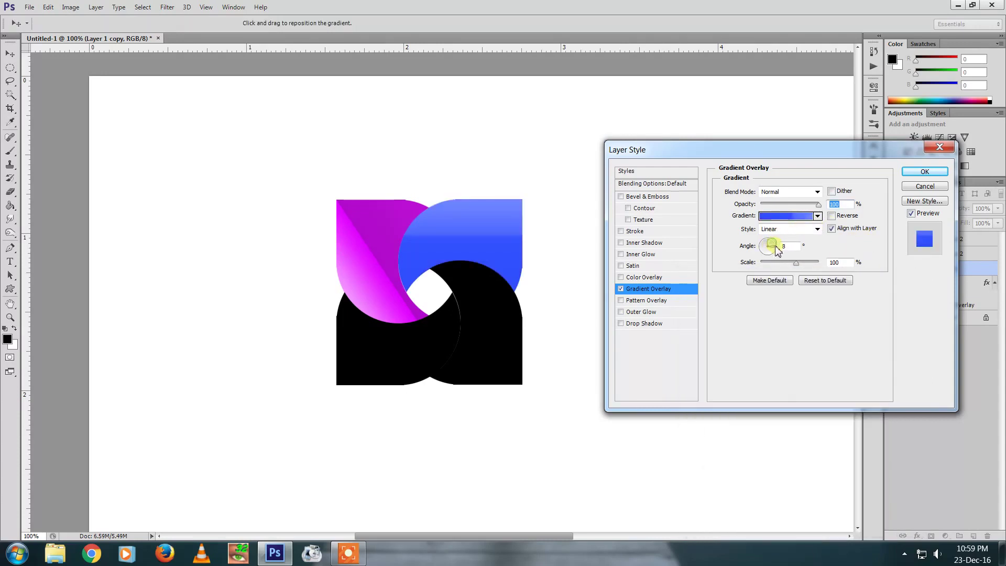
{"action": "left_click", "coordinate": [775, 246]}
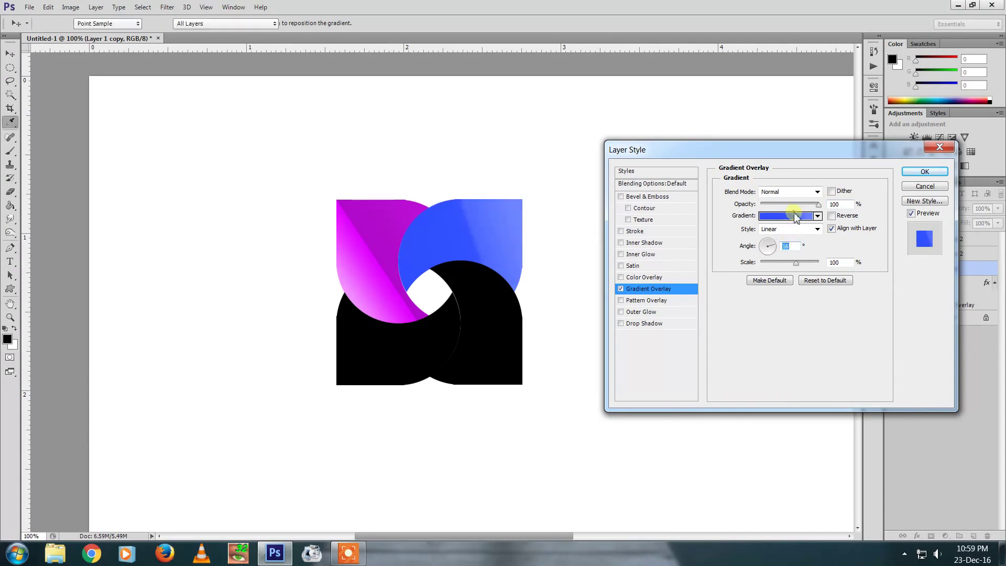
Switch the overlay to a green preset at a -50° angle and apply it.
{"action": "left_click", "coordinate": [788, 216]}
{"action": "left_click", "coordinate": [817, 216]}
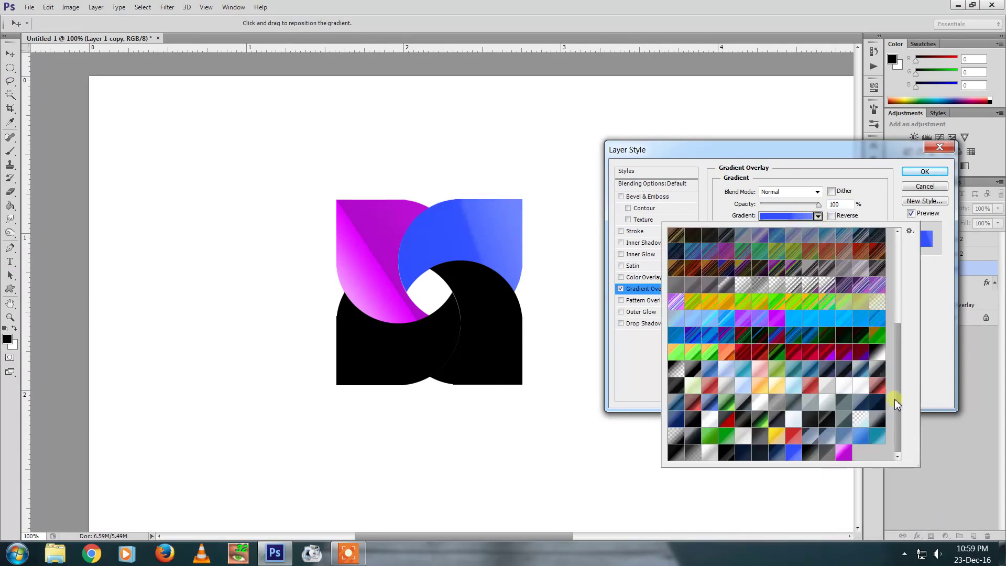
{"action": "left_click", "coordinate": [729, 438]}
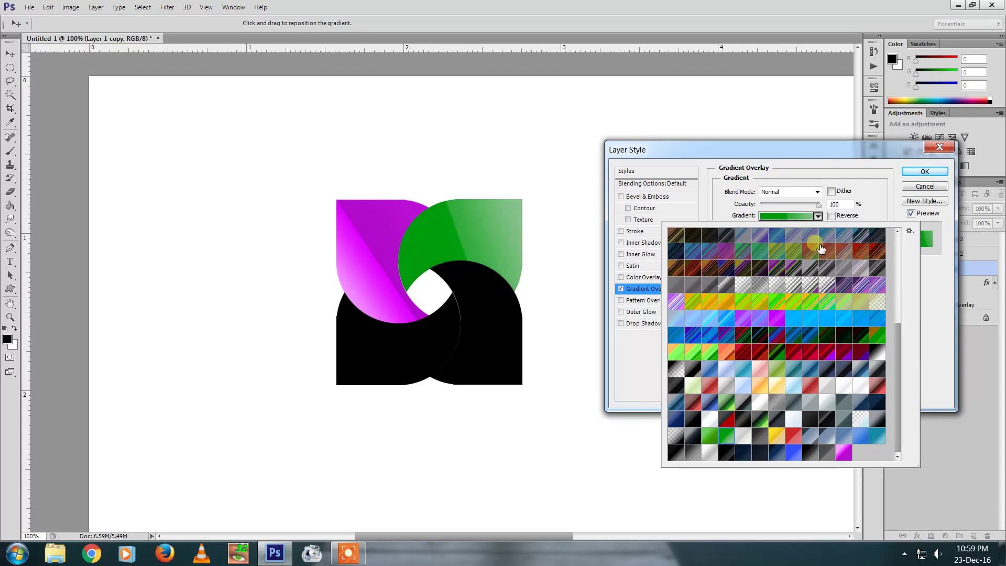
{"action": "key", "text": "Escape"}
{"action": "double_click", "coordinate": [789, 246]}
{"action": "left_click_drag", "start_coordinate": [776, 253], "coordinate": [771, 258]}
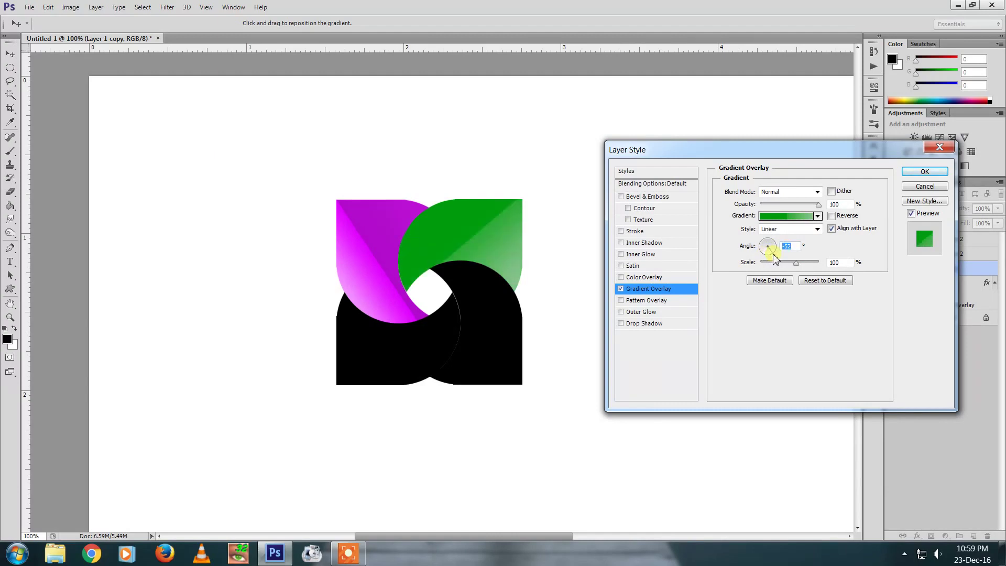
{"action": "type", "text": "-50"}
{"action": "left_click", "coordinate": [922, 172]}
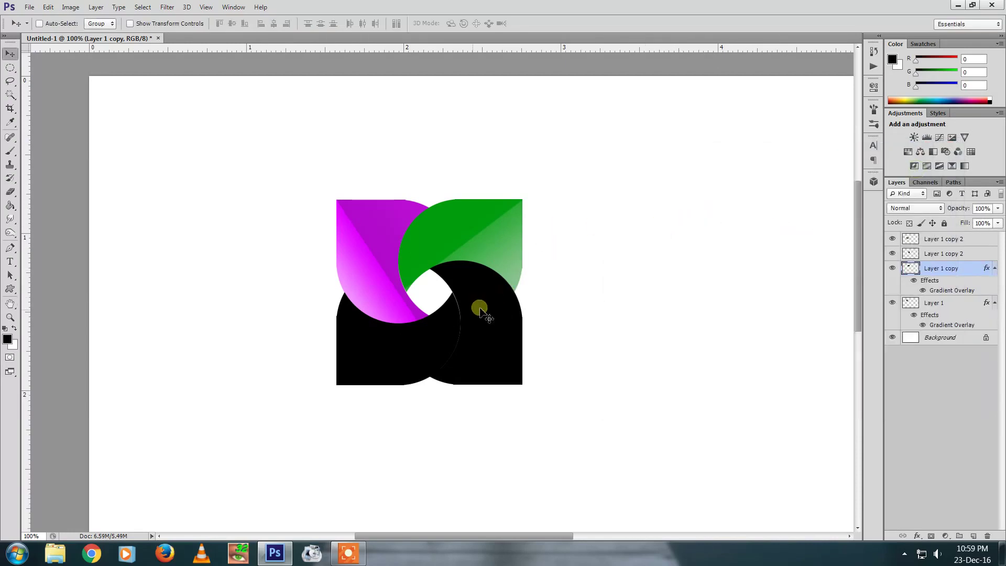
Give Layer 1 copy 2 a gradient overlay with a red preset.
{"action": "left_click", "coordinate": [978, 257]}
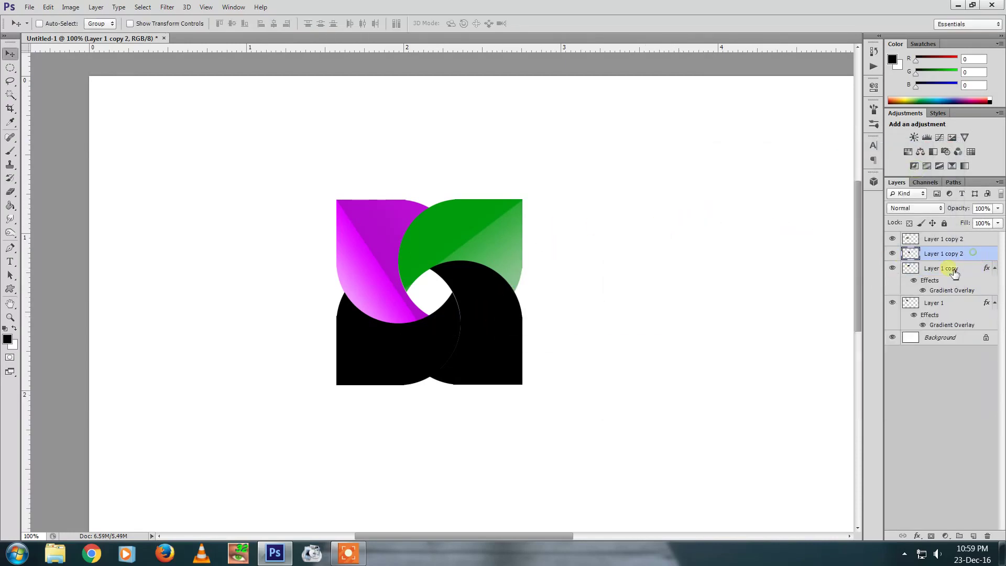
{"action": "double_click", "coordinate": [960, 255]}
{"action": "left_click", "coordinate": [661, 289]}
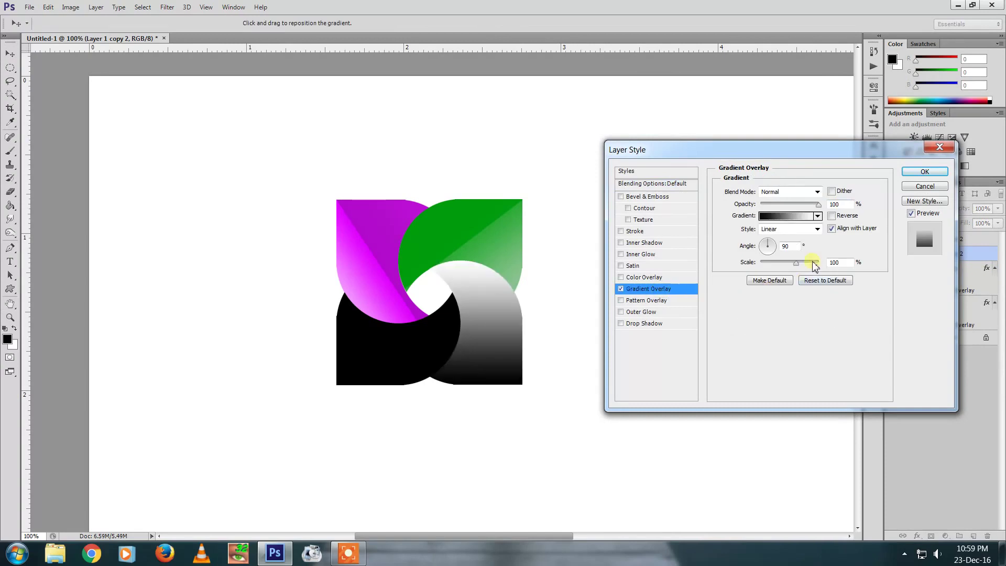
{"action": "left_click", "coordinate": [818, 216]}
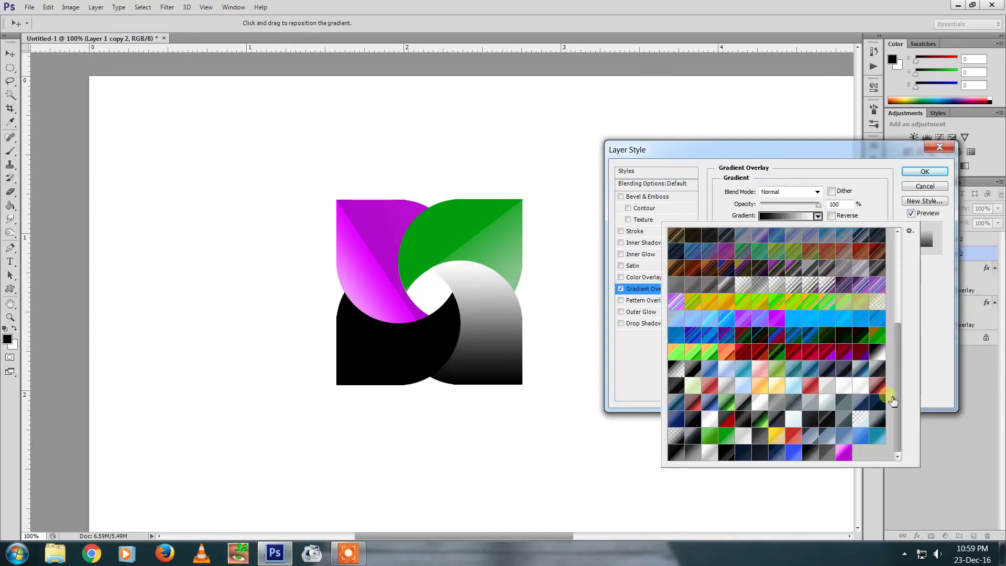
{"action": "left_click", "coordinate": [711, 388]}
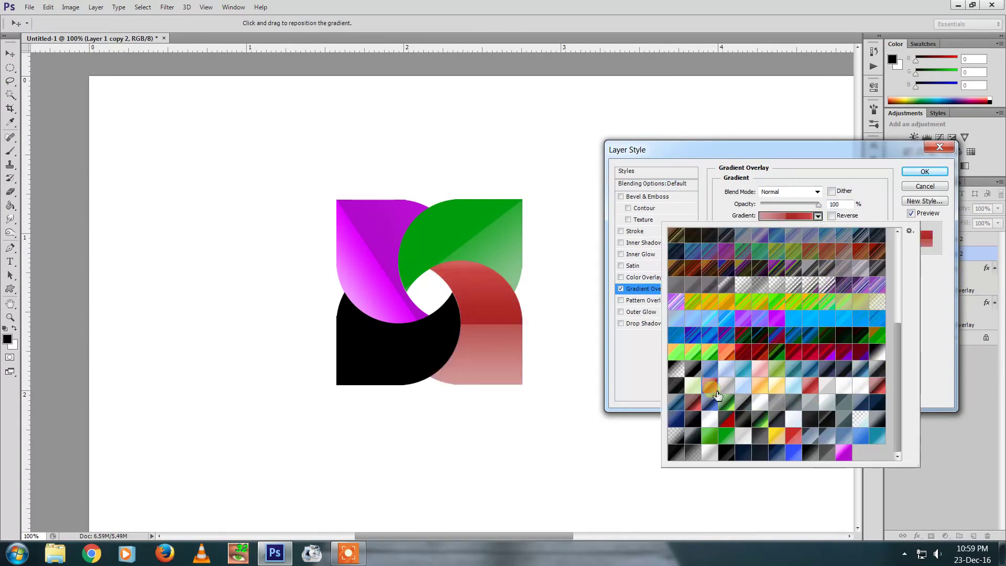
{"action": "left_click", "coordinate": [799, 230]}
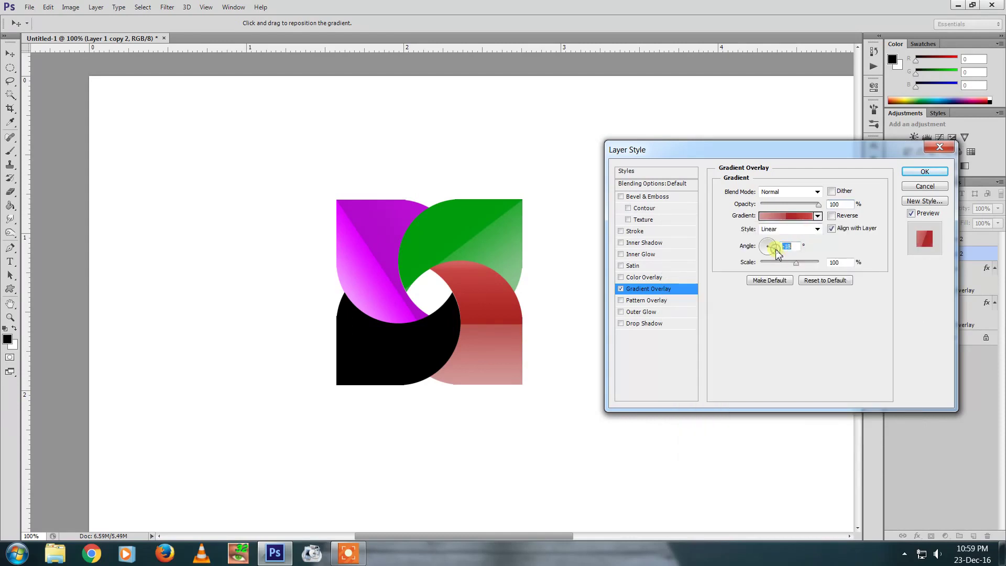
Set the red gradient's angle to 28° and apply the overlay.
{"action": "left_click_drag", "start_coordinate": [778, 255], "coordinate": [772, 244]}
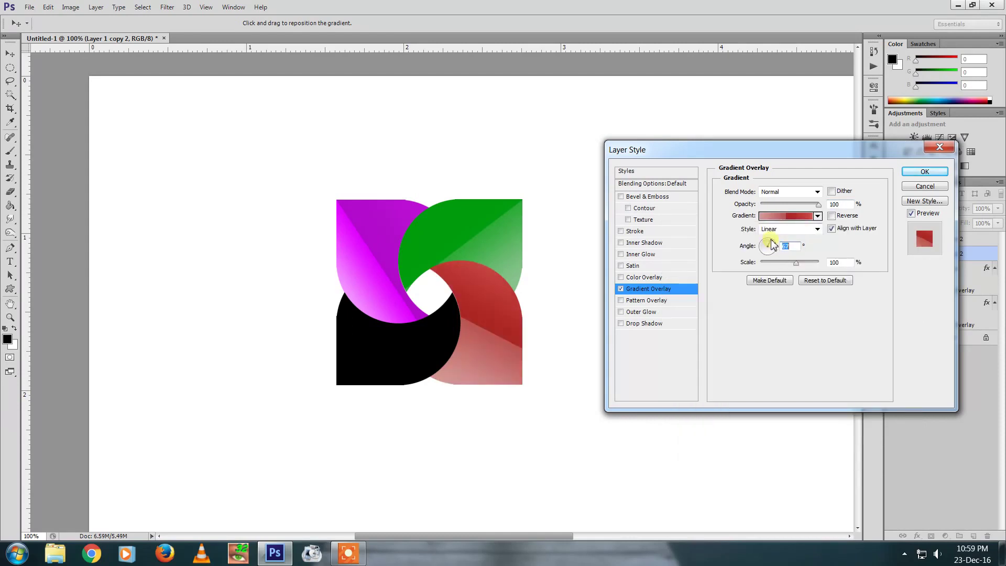
{"action": "left_click", "coordinate": [778, 245]}
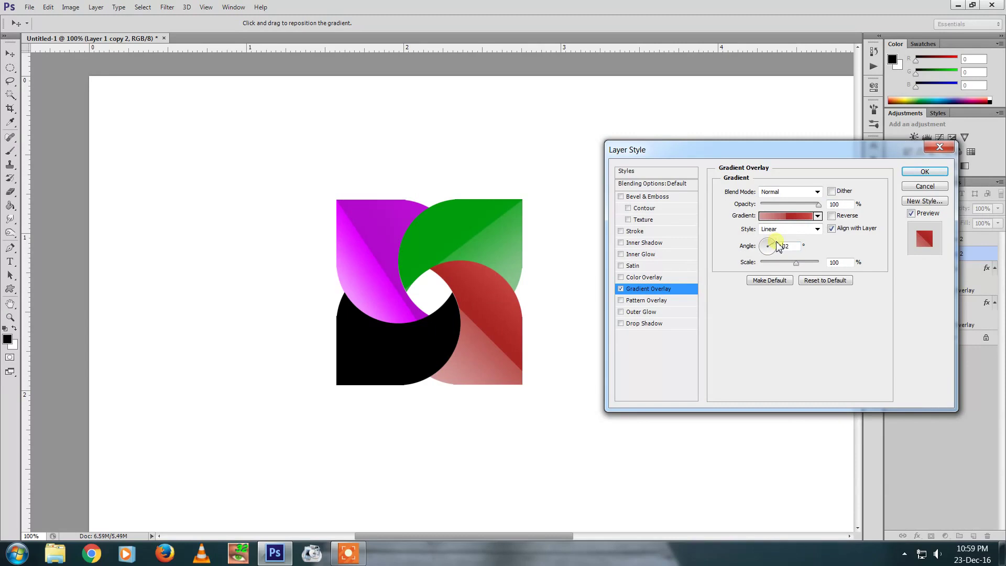
{"action": "left_click", "coordinate": [778, 247]}
{"action": "type", "text": "30"}
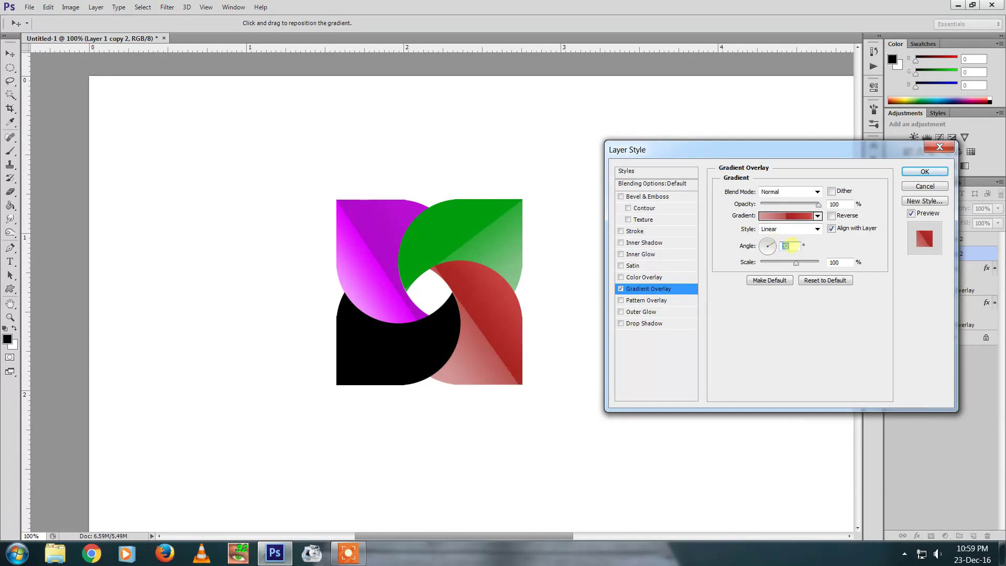
{"action": "left_click", "coordinate": [786, 245]}
{"action": "type", "text": "832"}
{"action": "key", "text": "Return"}
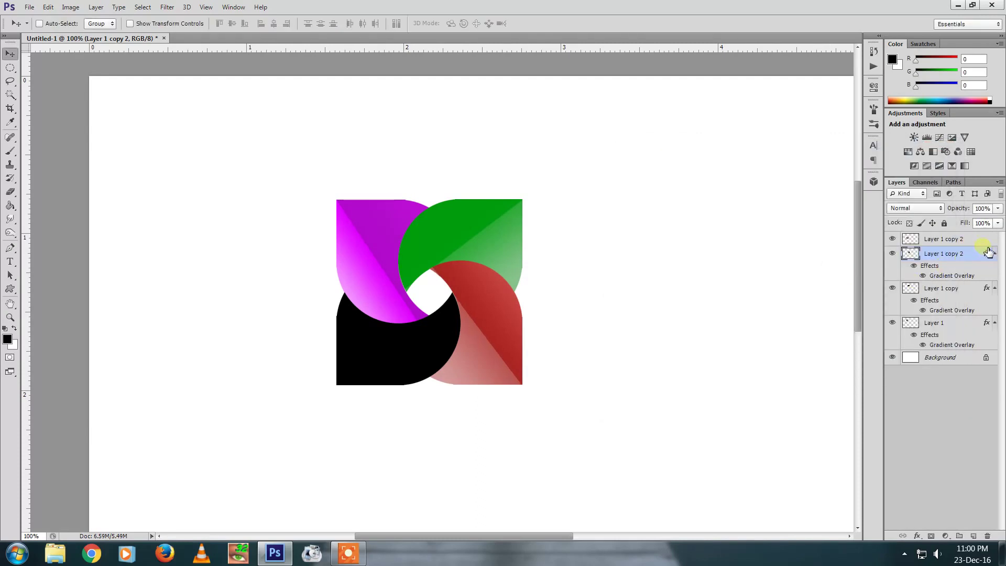
Give the bottom-left blade (Layer 1 copy 2) a yellow preset gradient overlay angled at 124°.
{"action": "double_click", "coordinate": [985, 241]}
{"action": "left_click", "coordinate": [654, 290]}
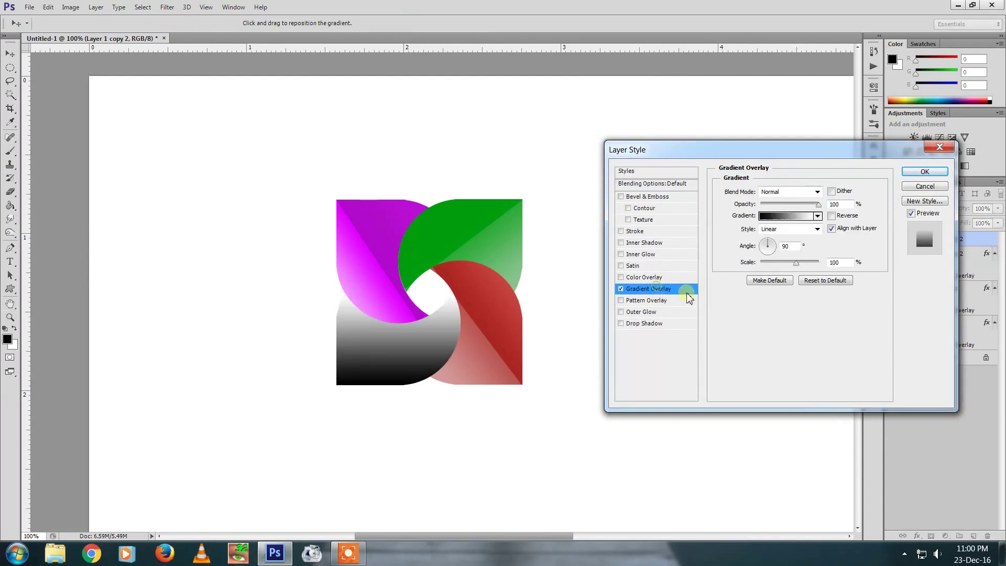
{"action": "left_click", "coordinate": [817, 217]}
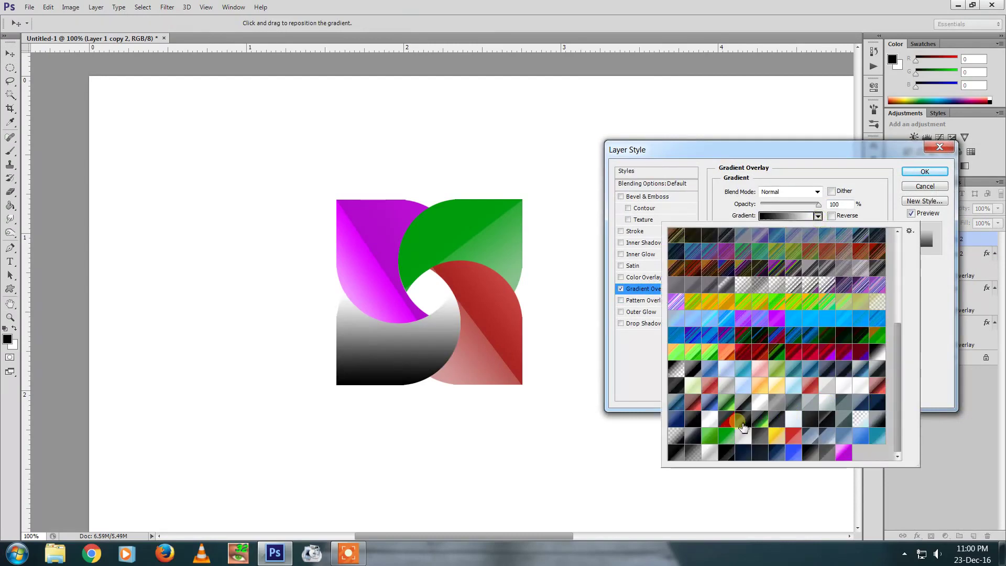
{"action": "left_click", "coordinate": [780, 438]}
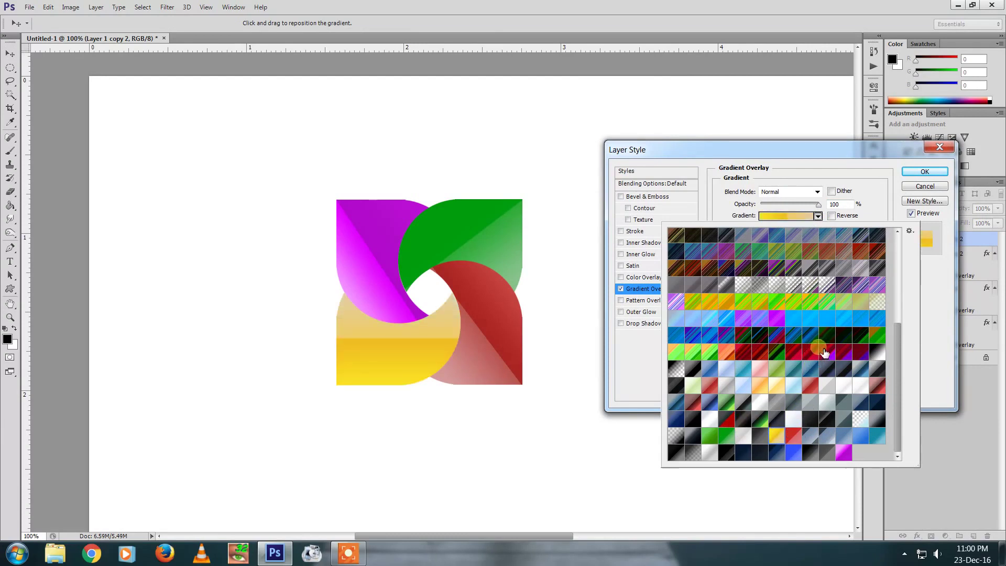
{"action": "key", "text": "Return"}
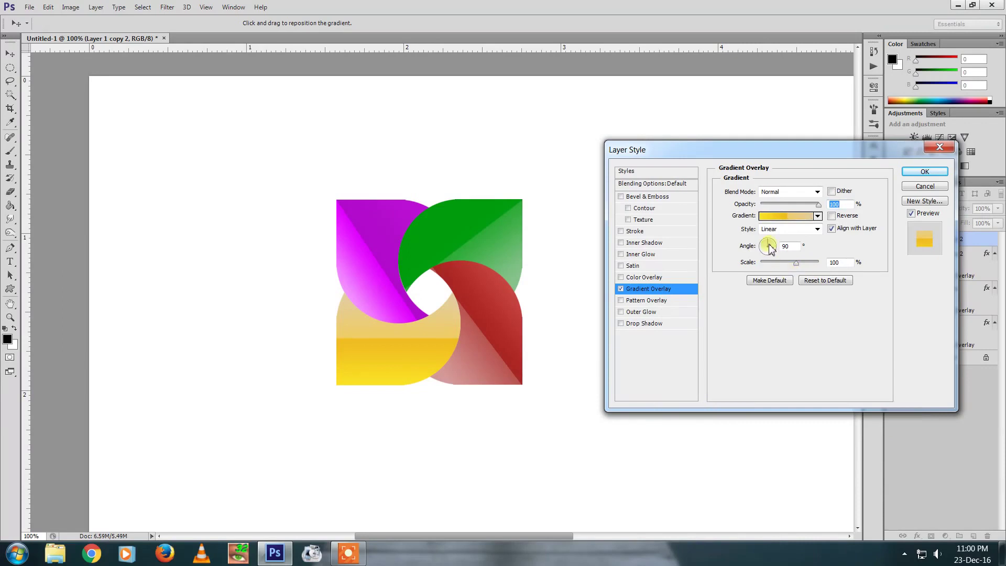
{"action": "left_click_drag", "start_coordinate": [769, 247], "coordinate": [766, 246]}
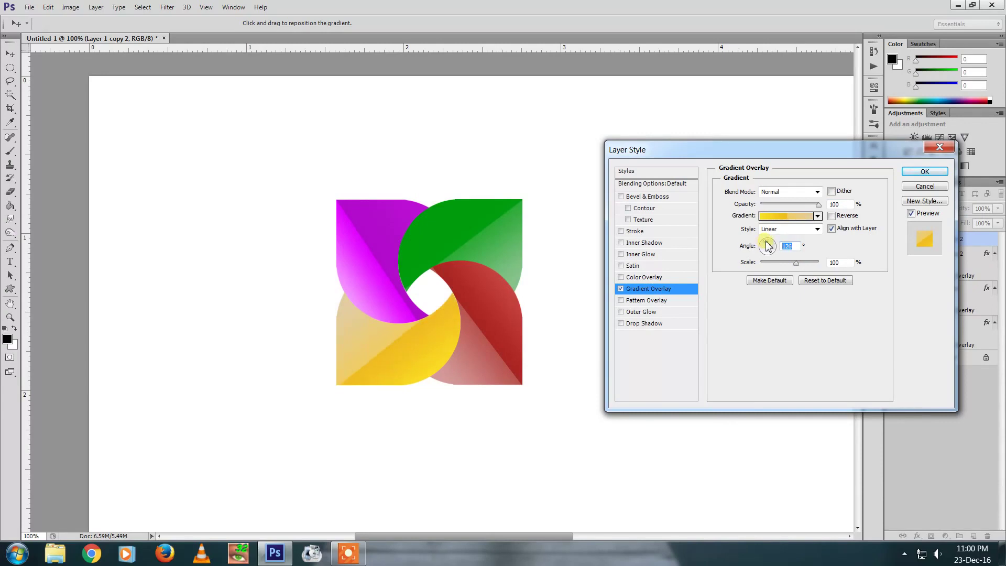
{"action": "type", "text": "12"}
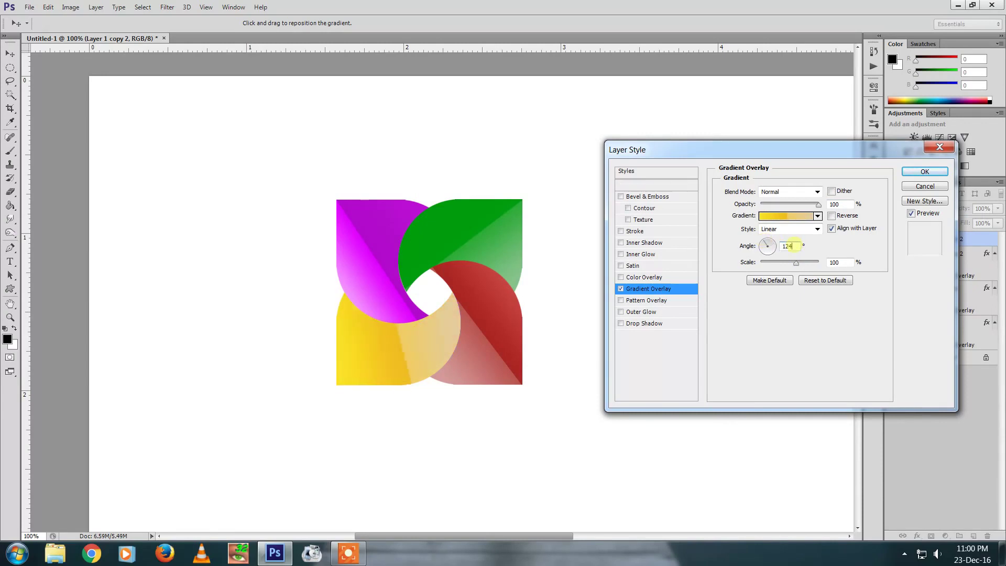
{"action": "type", "text": "4"}
{"action": "key", "text": "Return"}
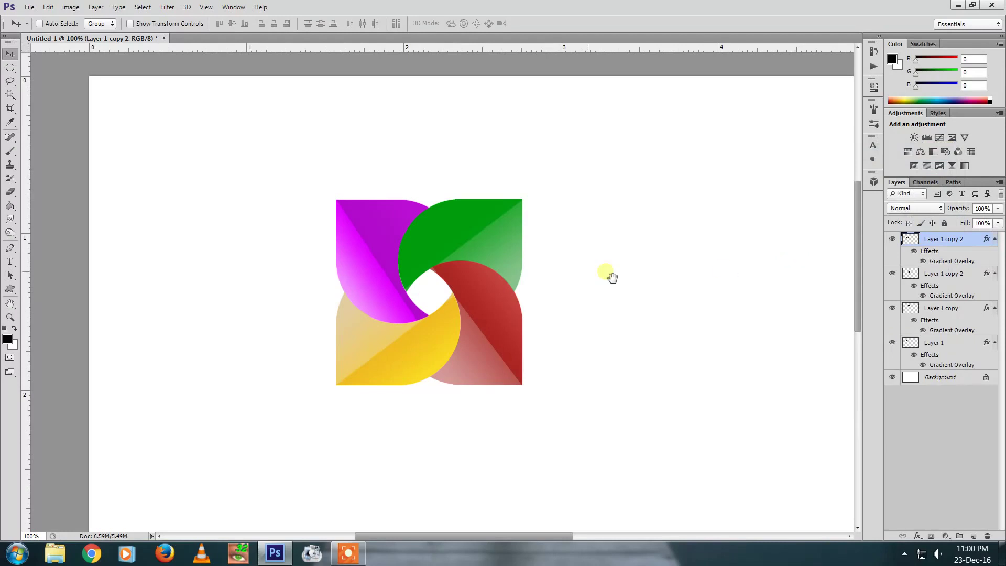
Reset the view and convert the top two blade layers to smart objects.
{"action": "key", "text": "z"}
{"action": "left_click", "coordinate": [491, 295], "text": "alt"}
{"action": "left_click", "coordinate": [402, 263]}
{"action": "left_click_drag", "start_coordinate": [415, 260], "coordinate": [485, 287]}
{"action": "key", "text": "v"}
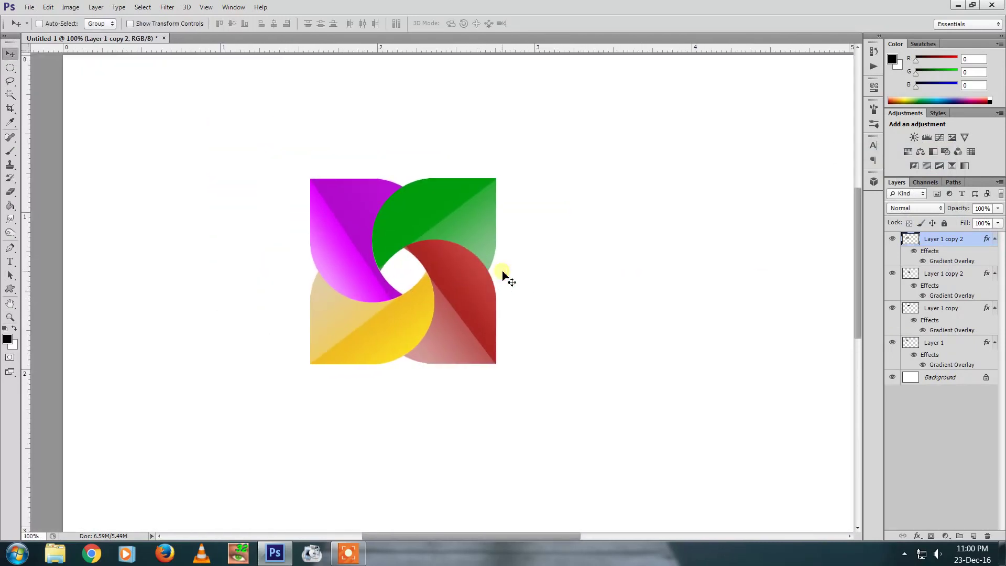
{"action": "right_click", "coordinate": [964, 255]}
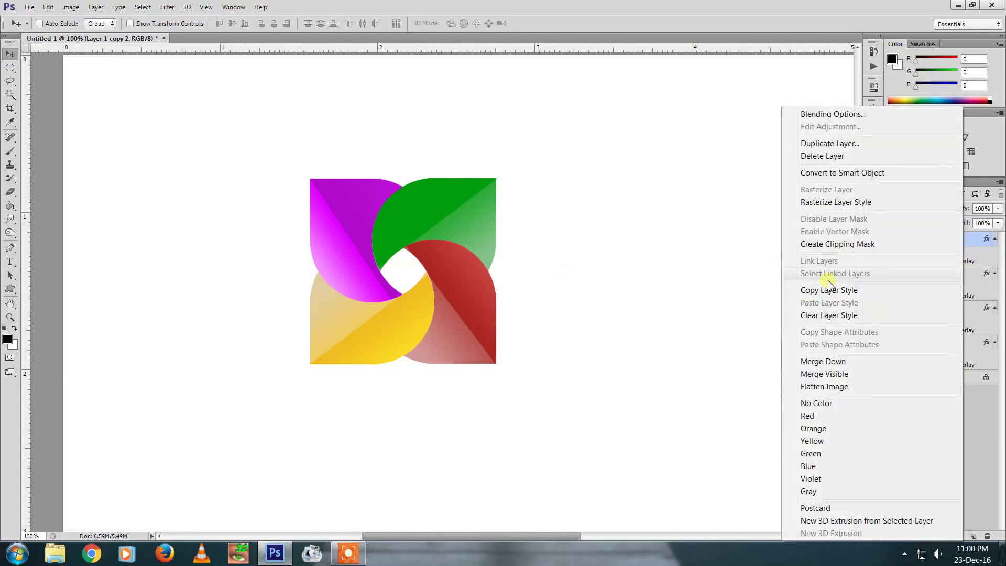
{"action": "left_click", "coordinate": [829, 173]}
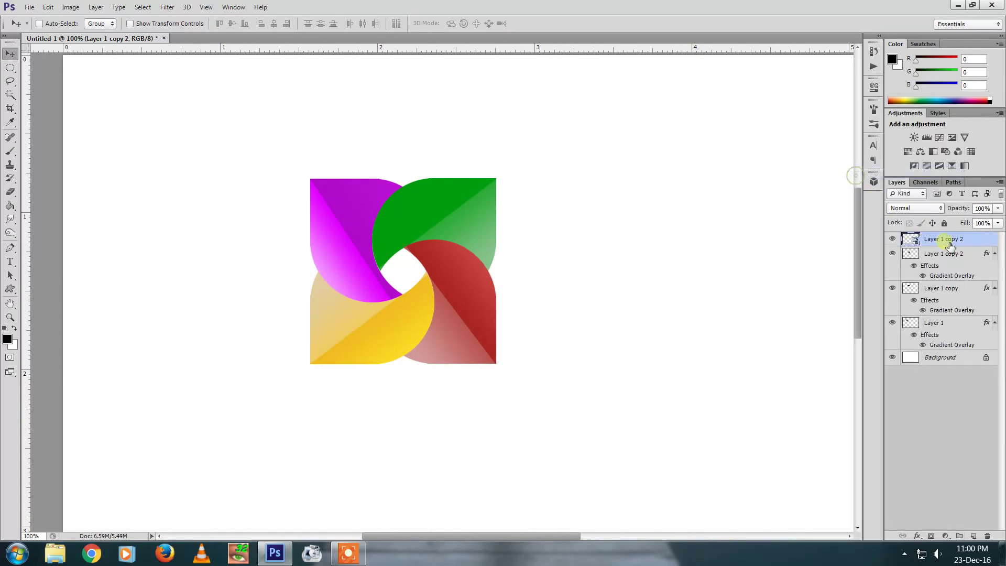
{"action": "right_click", "coordinate": [990, 254]}
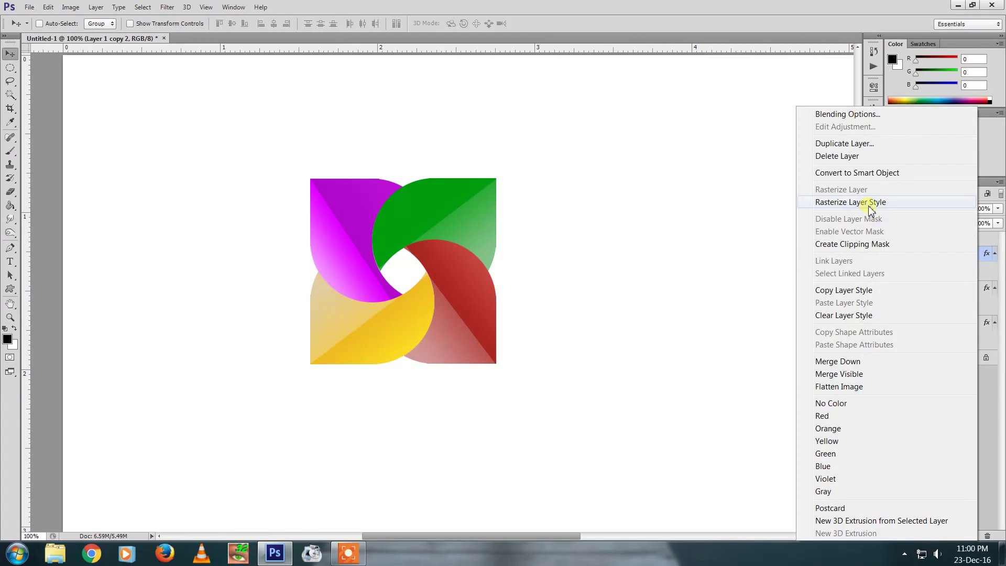
{"action": "left_click", "coordinate": [880, 173]}
Convert Layer 1 copy and Layer 1 to smart objects as well.
{"action": "left_click", "coordinate": [885, 266]}
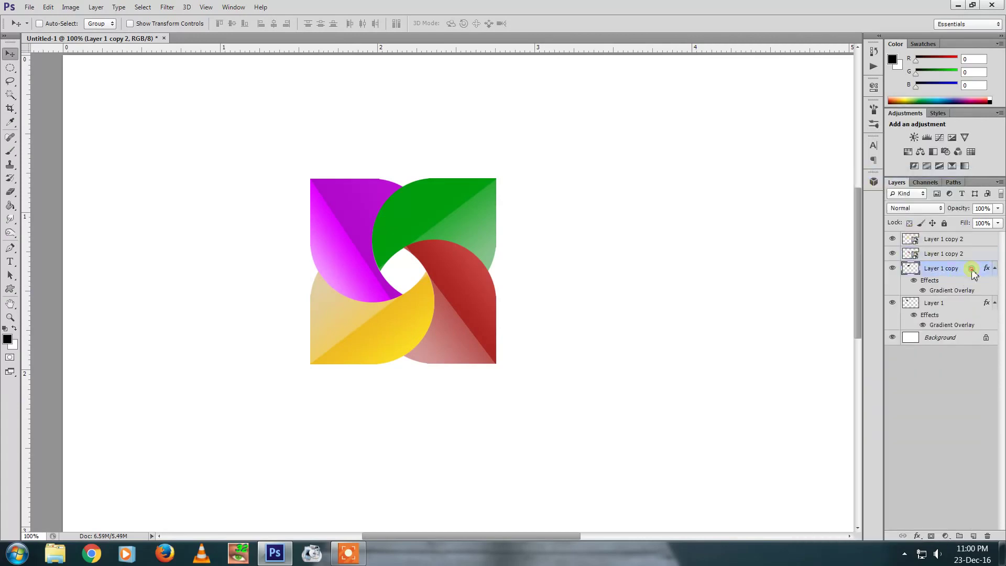
{"action": "right_click", "coordinate": [885, 266]}
{"action": "left_click", "coordinate": [857, 173]}
{"action": "right_click", "coordinate": [891, 283]}
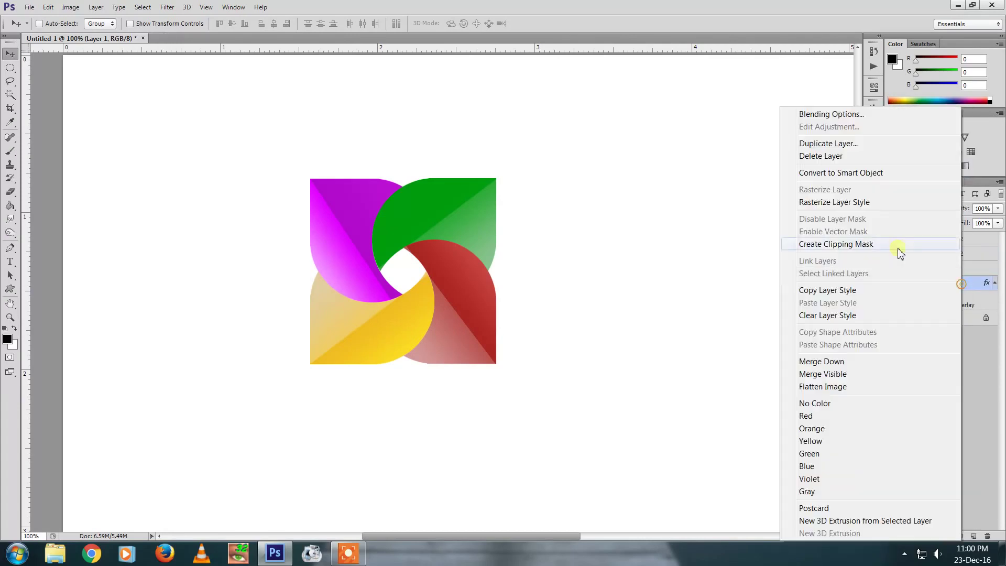
{"action": "left_click", "coordinate": [856, 176]}
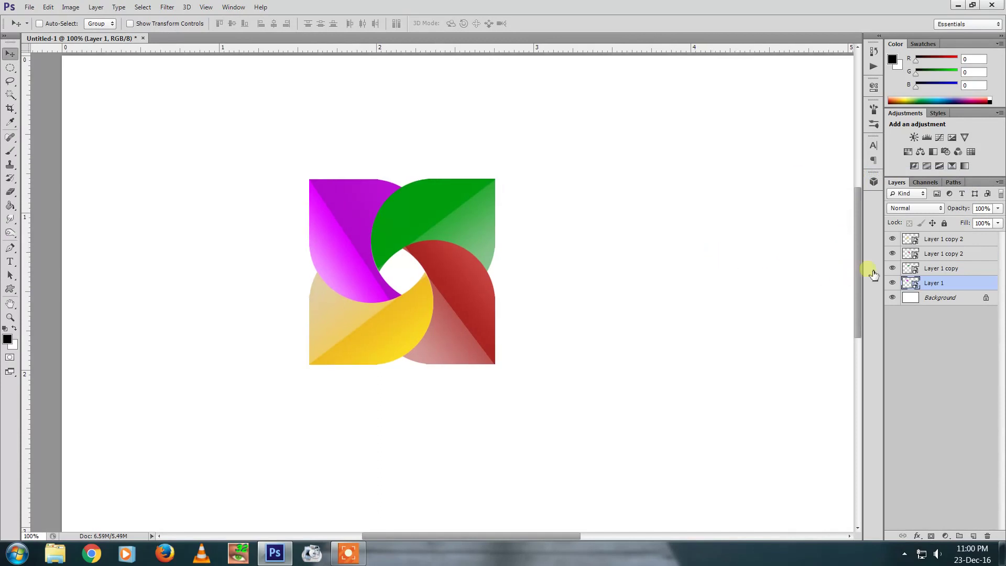
Rasterize the purple blade's Layer 1 and brush dark soft shading along its lower edge.
{"action": "left_click", "coordinate": [915, 280], "text": "ctrl"}
{"action": "left_click", "coordinate": [449, 271], "text": "ctrl"}
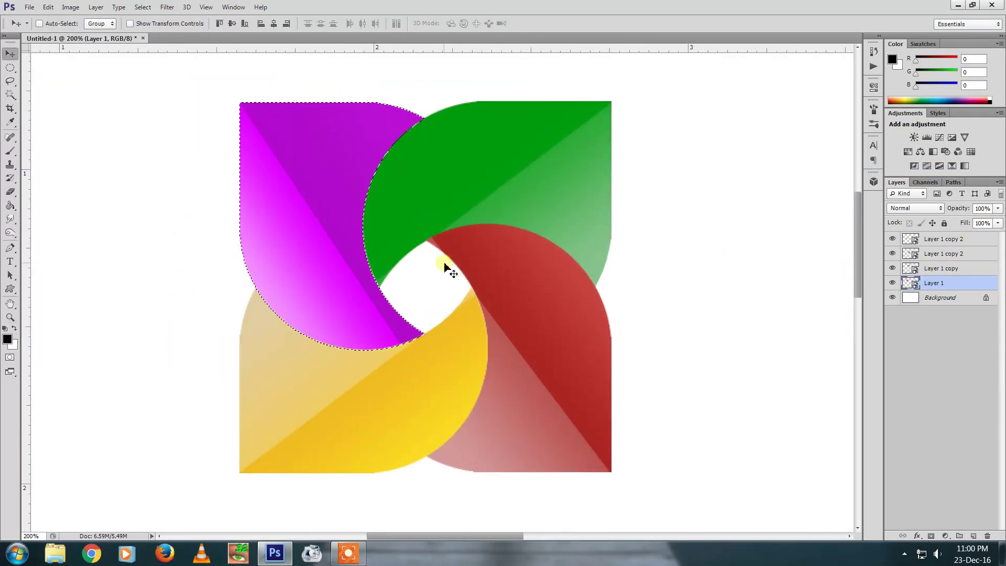
{"action": "left_click_drag", "start_coordinate": [401, 237], "coordinate": [435, 261]}
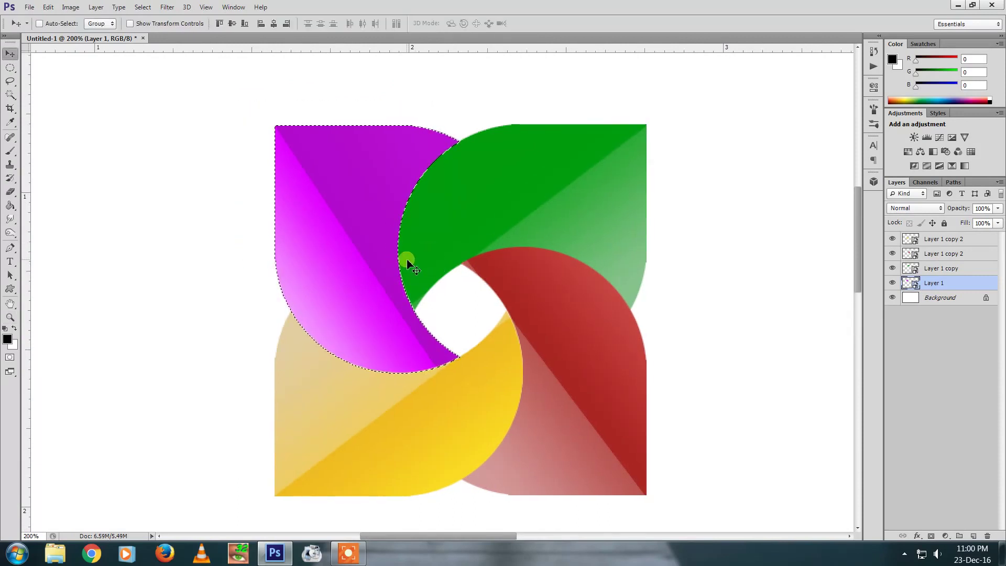
{"action": "key", "text": "b"}
{"action": "left_click", "coordinate": [375, 247]}
{"action": "key", "text": "Return"}
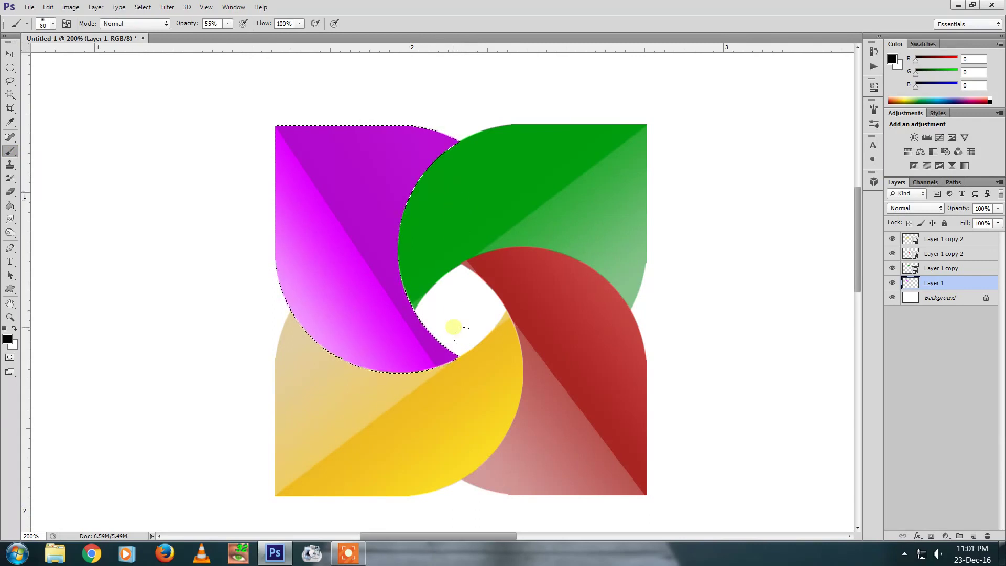
{"action": "mouse_move", "coordinate": [309, 331]}
{"action": "left_mouse_down"}
{"action": "mouse_move", "coordinate": [416, 391]}
{"action": "mouse_move", "coordinate": [482, 360]}
{"action": "mouse_move", "coordinate": [354, 393]}
{"action": "mouse_move", "coordinate": [299, 367]}
{"action": "mouse_move", "coordinate": [274, 333]}
{"action": "left_mouse_up"}
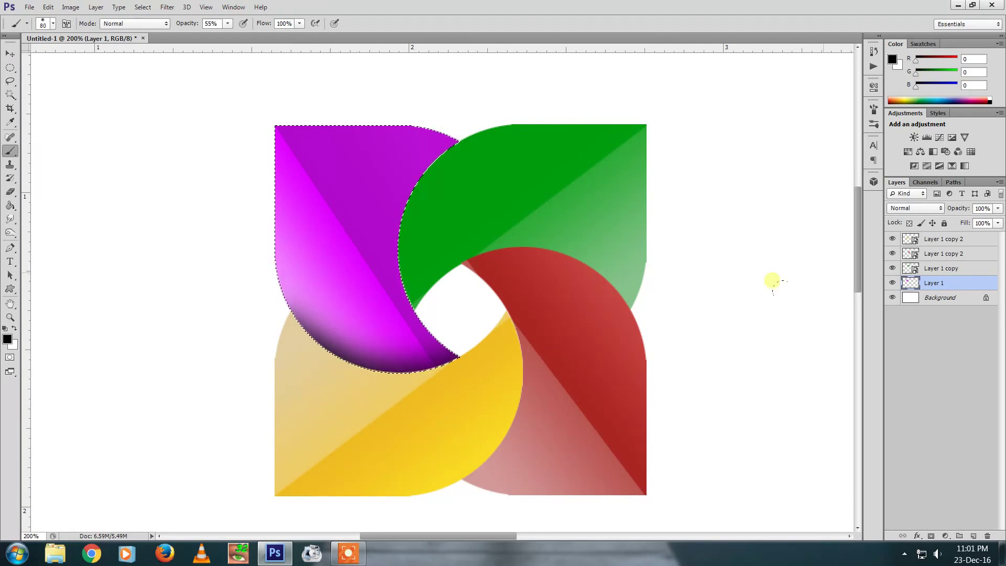
{"action": "left_click", "coordinate": [911, 267], "text": "ctrl"}
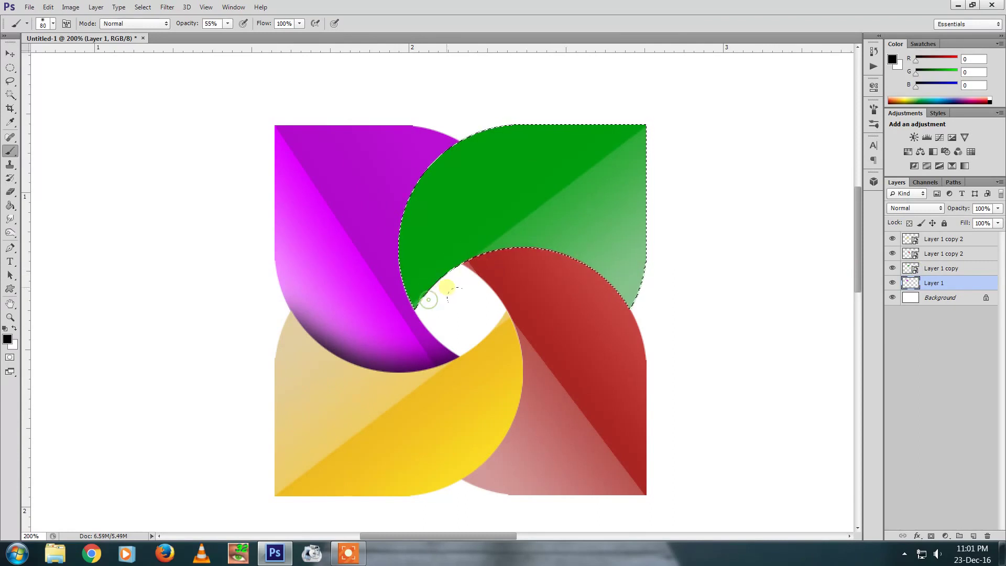
Rasterize the green blade layer and brush dark shading along its inner left edge.
{"action": "key", "text": "e"}
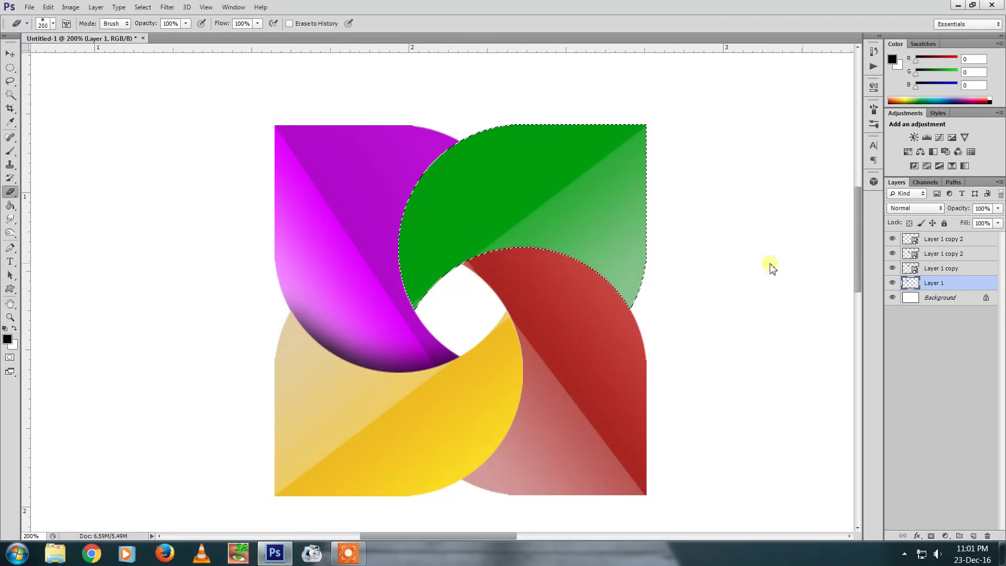
{"action": "left_click", "coordinate": [915, 269]}
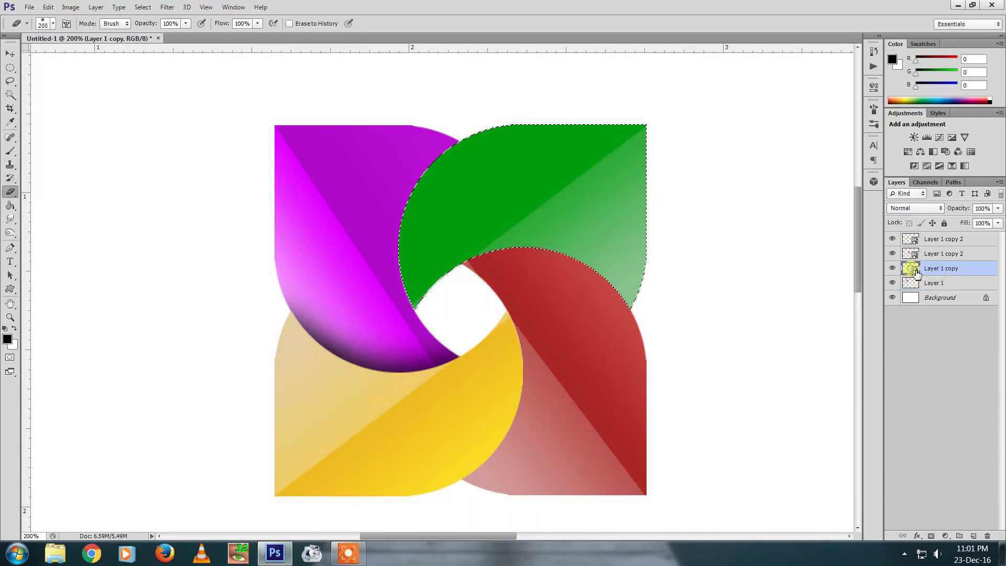
{"action": "left_click", "coordinate": [586, 264]}
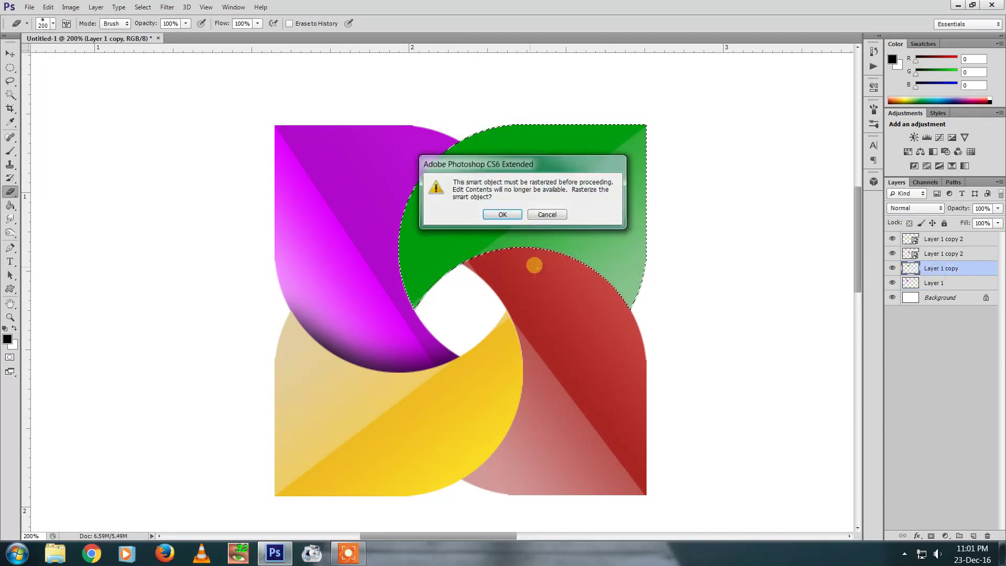
{"action": "key", "text": "Return"}
{"action": "key", "text": "b"}
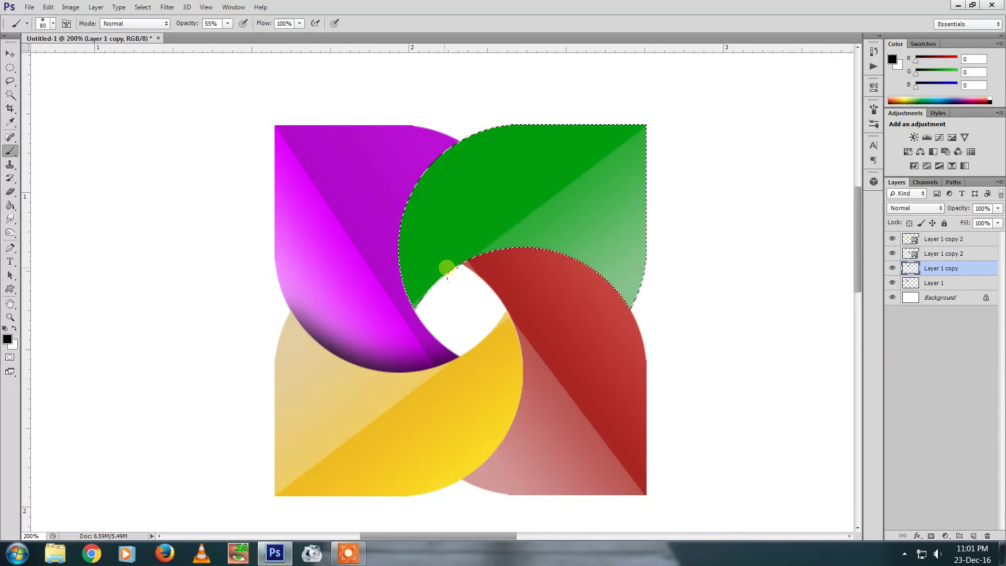
{"action": "mouse_move", "coordinate": [414, 292]}
{"action": "left_mouse_down"}
{"action": "mouse_move", "coordinate": [425, 134]}
{"action": "mouse_move", "coordinate": [388, 178]}
{"action": "mouse_move", "coordinate": [372, 276]}
{"action": "mouse_move", "coordinate": [444, 361]}
{"action": "mouse_move", "coordinate": [372, 216]}
{"action": "left_mouse_up"}
{"action": "key", "text": "ctrl+z"}
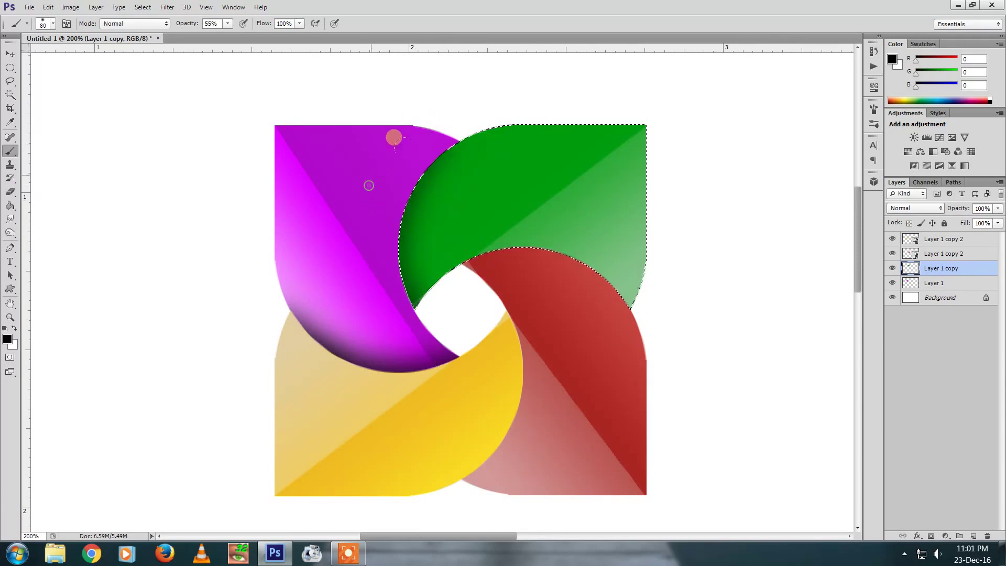
{"action": "mouse_move", "coordinate": [404, 137]}
{"action": "left_mouse_down"}
{"action": "mouse_move", "coordinate": [374, 263]}
{"action": "mouse_move", "coordinate": [414, 262]}
{"action": "left_mouse_up"}
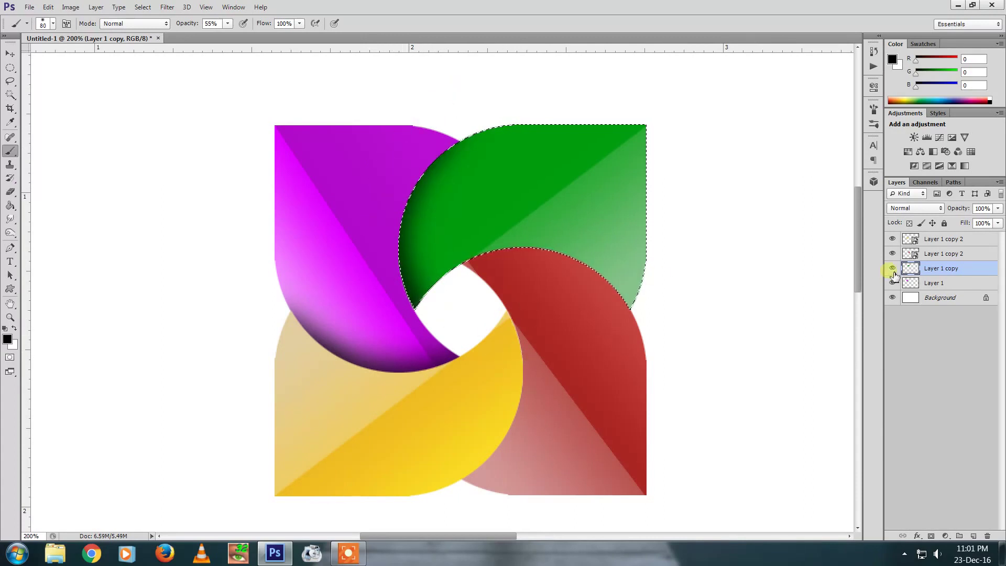
Rasterize the red blade layer and shade its upper curved edge dark.
{"action": "left_click", "coordinate": [911, 254], "text": "ctrl"}
{"action": "left_click", "coordinate": [943, 254]}
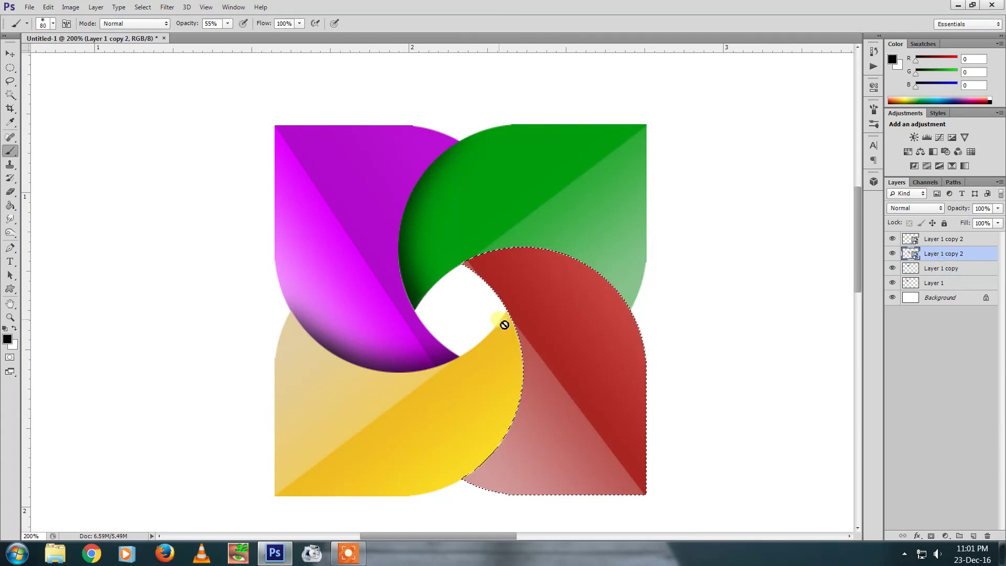
{"action": "left_click", "coordinate": [527, 319]}
{"action": "key", "text": "Return"}
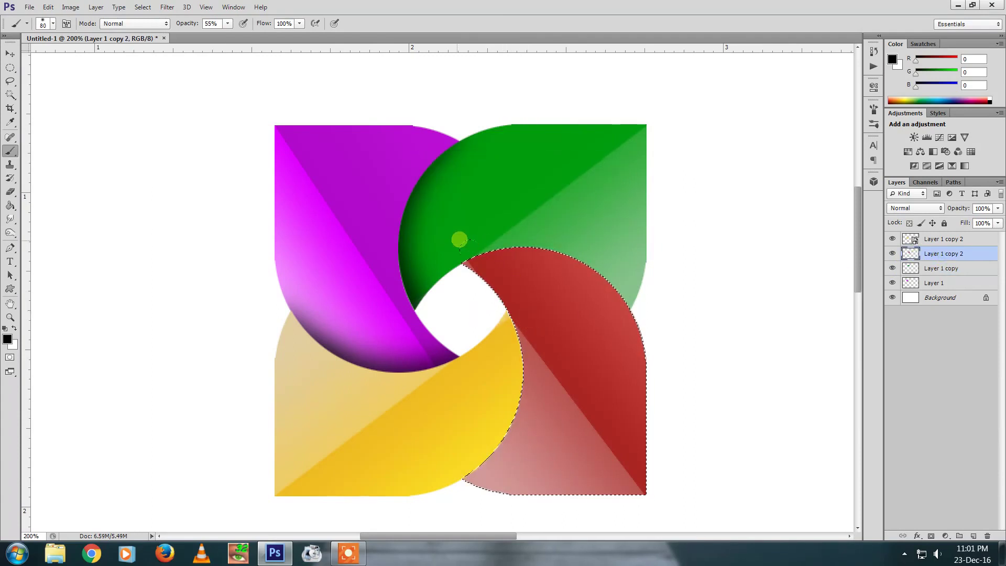
{"action": "mouse_move", "coordinate": [452, 233]}
{"action": "left_mouse_down"}
{"action": "mouse_move", "coordinate": [584, 233]}
{"action": "mouse_move", "coordinate": [474, 224]}
{"action": "left_mouse_up"}
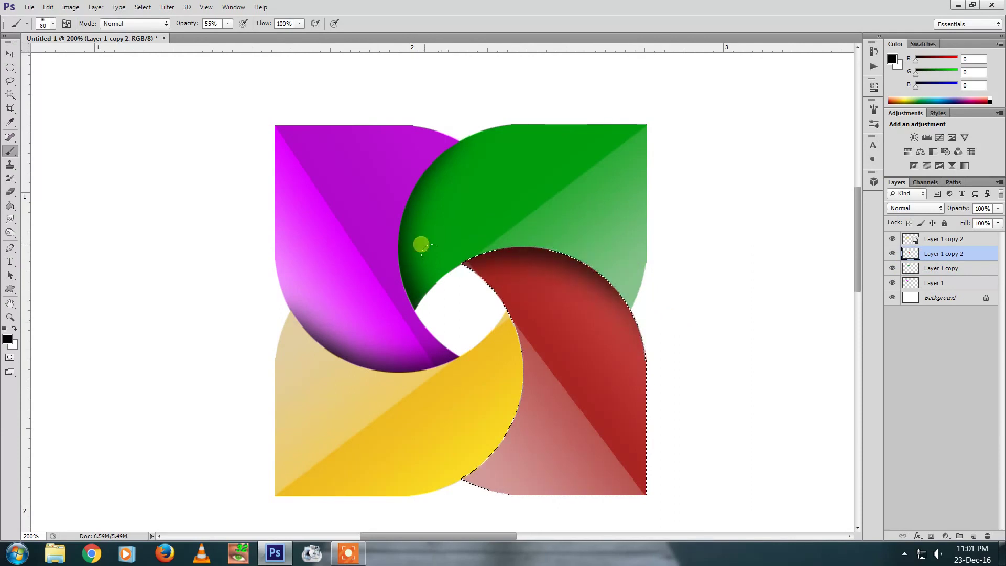
{"action": "left_click_drag", "start_coordinate": [656, 284], "coordinate": [596, 230]}
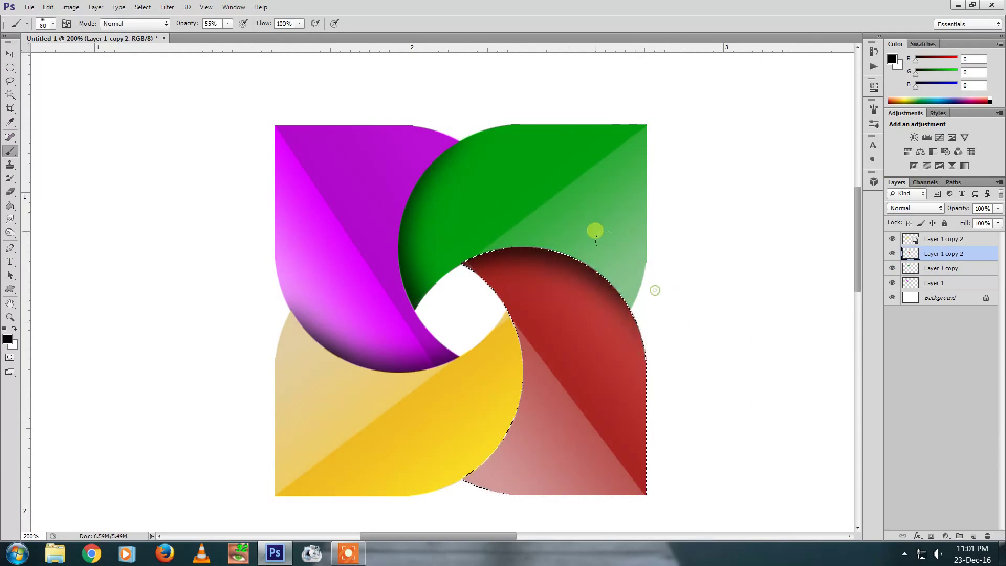
Rasterize the yellow blade layer and shade its right curved edge dark.
{"action": "left_click", "coordinate": [912, 240], "text": "ctrl"}
{"action": "left_click", "coordinate": [586, 316]}
{"action": "key", "text": "Return"}
{"action": "mouse_move", "coordinate": [543, 340]}
{"action": "left_mouse_down"}
{"action": "mouse_move", "coordinate": [540, 310]}
{"action": "mouse_move", "coordinate": [543, 418]}
{"action": "mouse_move", "coordinate": [483, 509]}
{"action": "left_mouse_up"}
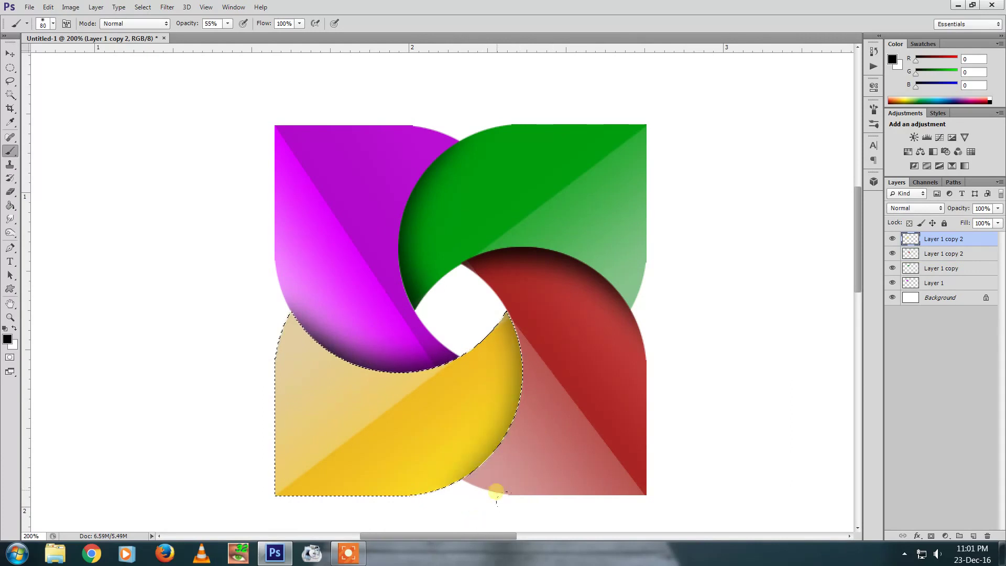
{"action": "mouse_move", "coordinate": [532, 429]}
{"action": "left_mouse_down"}
{"action": "mouse_move", "coordinate": [531, 247]}
{"action": "mouse_move", "coordinate": [553, 338]}
{"action": "left_mouse_up"}
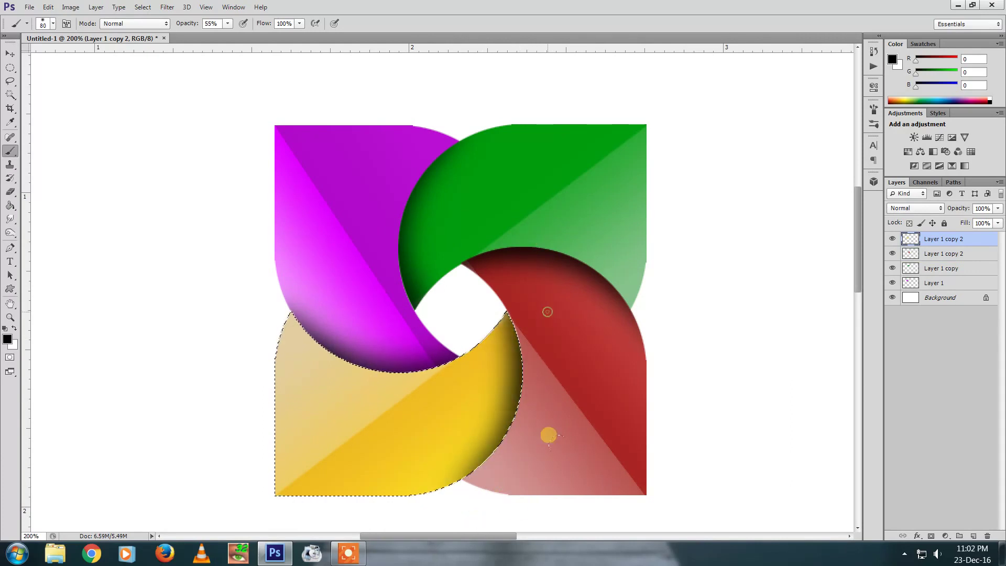
Deselect, reset the view, and set up a larger white soft brush on the purple petal.
{"action": "key", "text": "ctrl+alt+space"}
{"action": "key", "text": "ctrl+d"}
{"action": "left_click", "coordinate": [588, 306]}
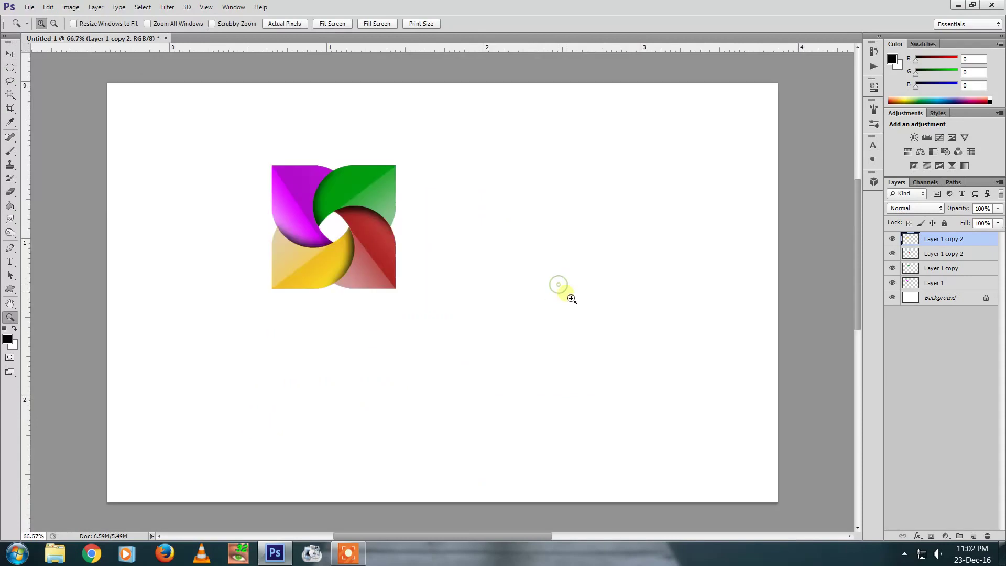
{"action": "left_click", "coordinate": [367, 231]}
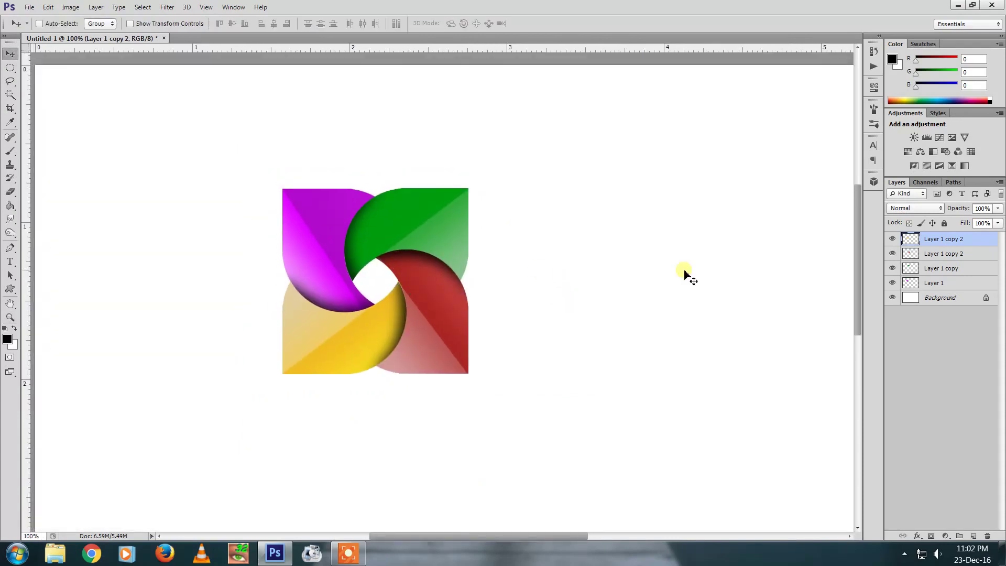
{"action": "left_click", "coordinate": [921, 288], "text": "ctrl"}
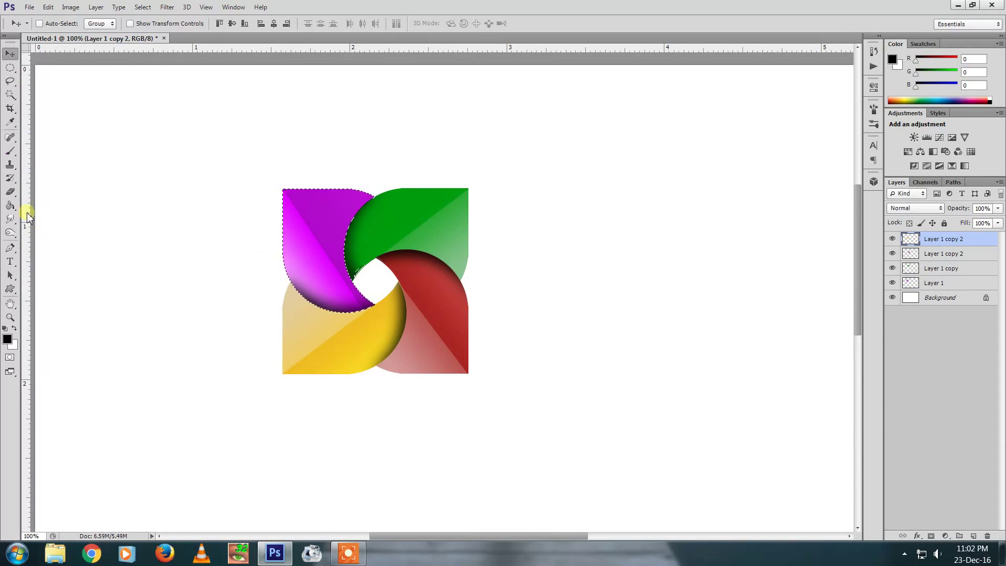
{"action": "left_click", "coordinate": [10, 151]}
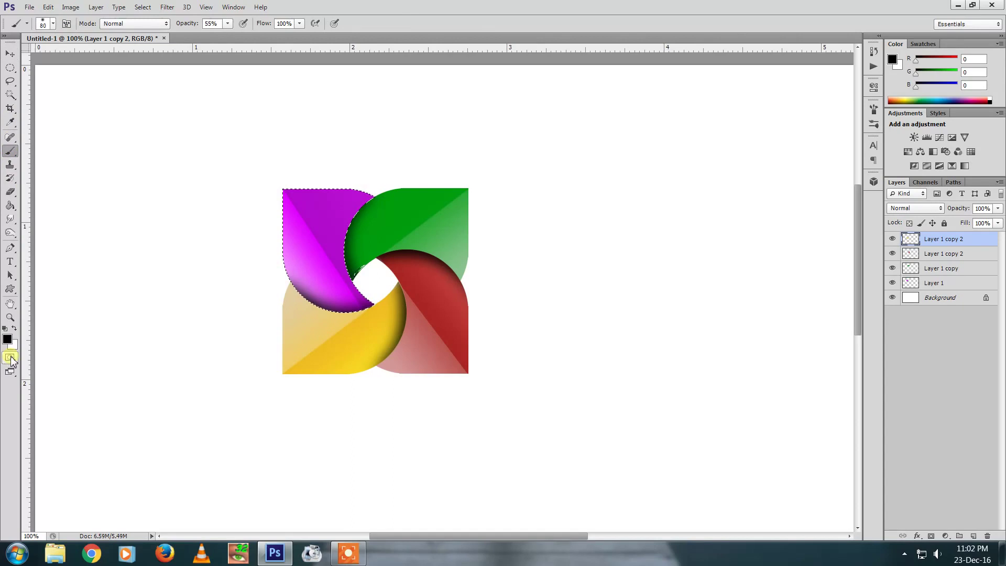
{"action": "left_click", "coordinate": [14, 329]}
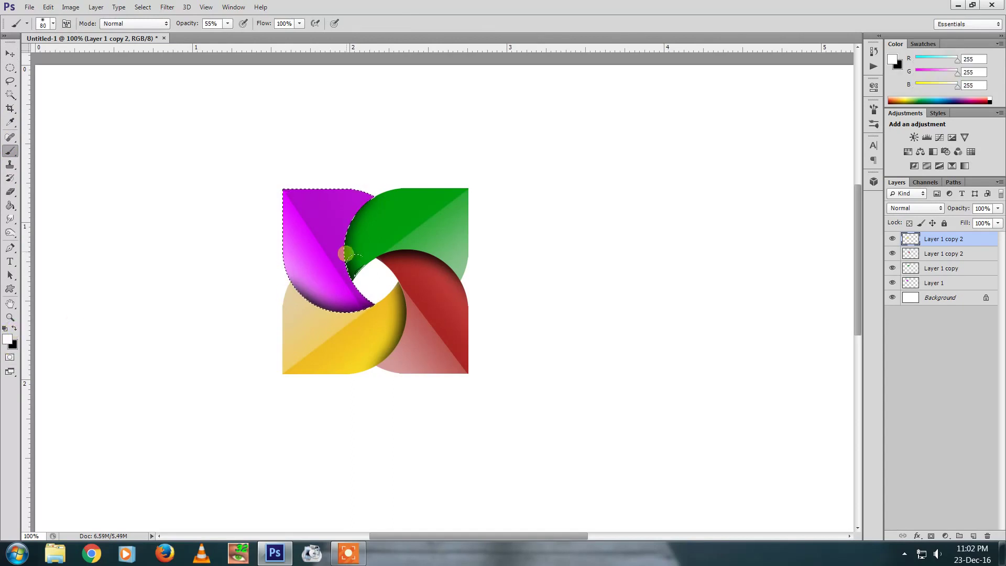
{"action": "key", "text": "]"}
{"action": "mouse_move", "coordinate": [353, 253]}
{"action": "left_mouse_down"}
{"action": "mouse_move", "coordinate": [365, 259]}
{"action": "mouse_move", "coordinate": [359, 247]}
{"action": "left_mouse_up"}
{"action": "key", "text": "ctrl+z"}
Paint soft white highlights on the red and green petals.
{"action": "left_click", "coordinate": [920, 259], "text": "ctrl"}
{"action": "mouse_move", "coordinate": [521, 293]}
{"action": "left_mouse_down"}
{"action": "mouse_move", "coordinate": [402, 319]}
{"action": "mouse_move", "coordinate": [423, 321]}
{"action": "left_mouse_up"}
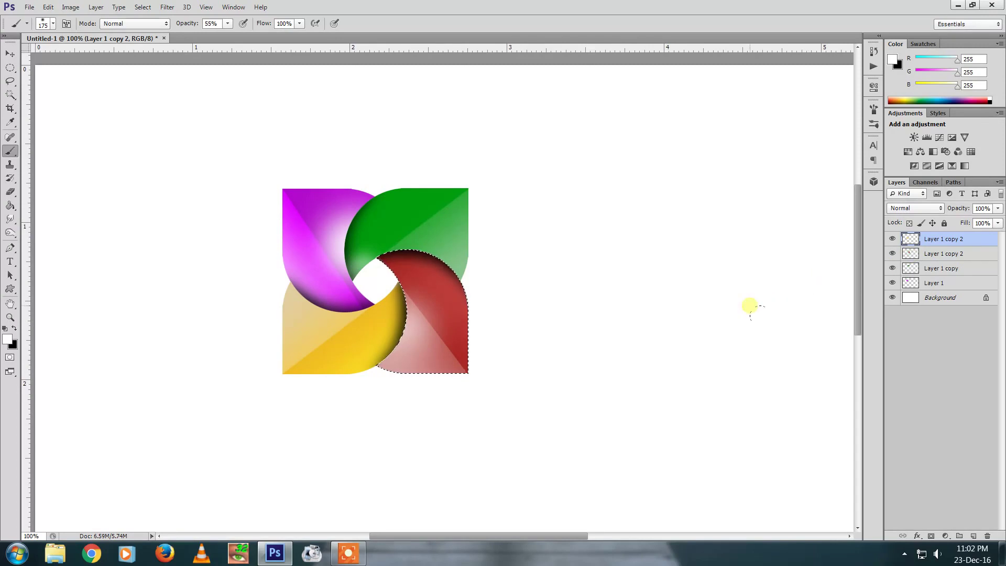
{"action": "left_click_drag", "start_coordinate": [935, 261], "coordinate": [917, 258]}
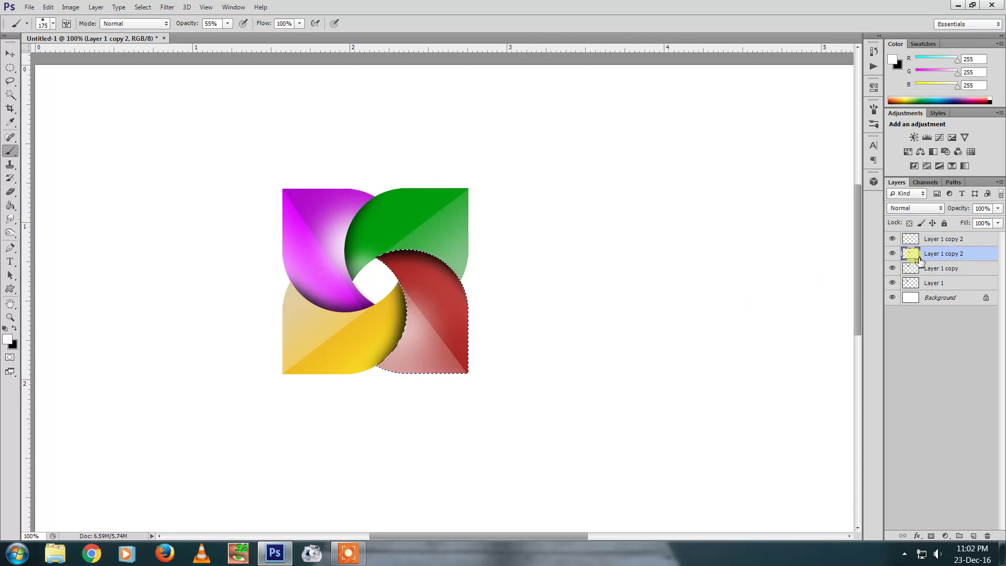
{"action": "left_click", "coordinate": [910, 267]}
{"action": "left_click", "coordinate": [911, 267], "text": "ctrl"}
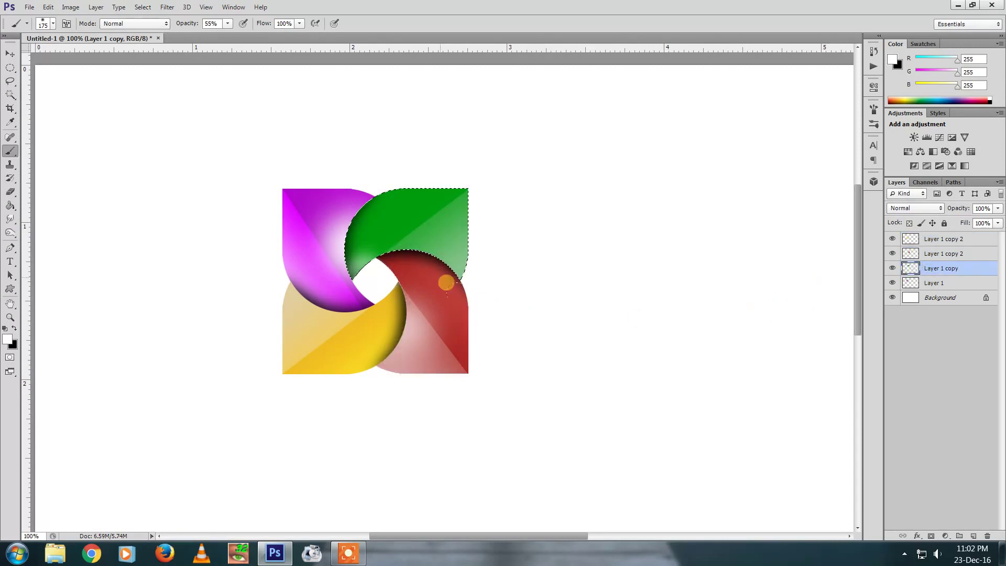
{"action": "left_click", "coordinate": [398, 261]}
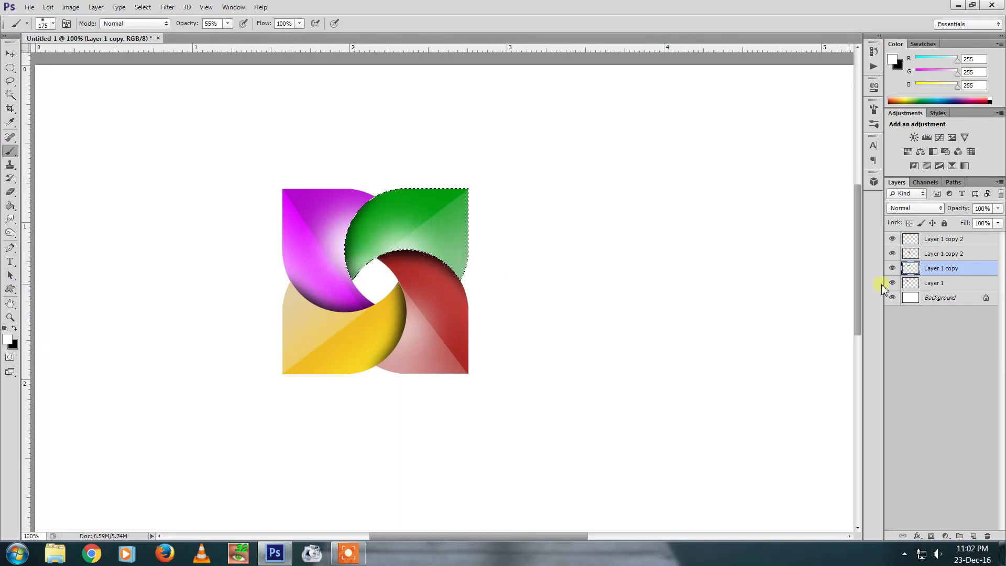
Paint a soft white highlight on the yellow petal, then deselect.
{"action": "left_click", "coordinate": [911, 282]}
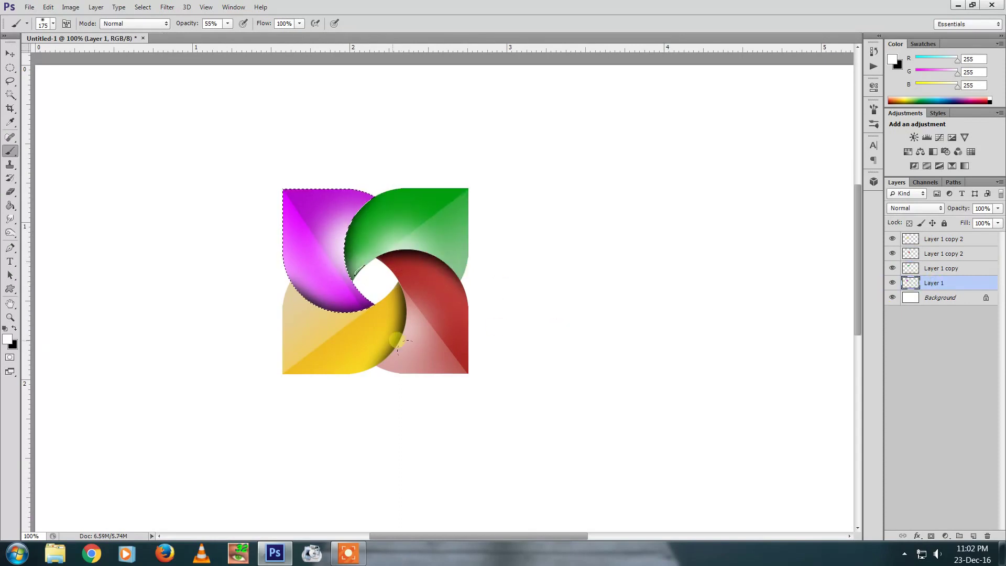
{"action": "left_click", "coordinate": [338, 310]}
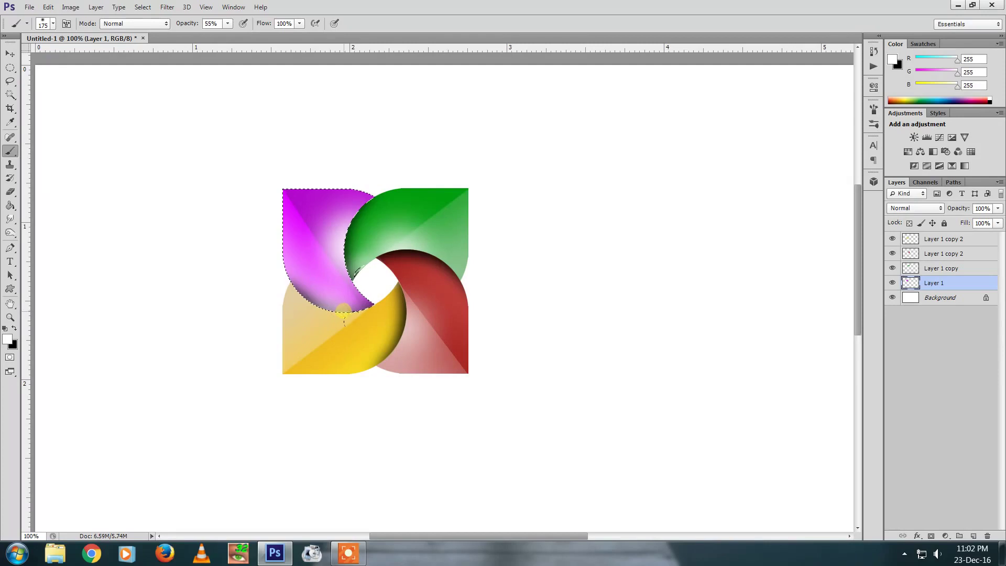
{"action": "key", "text": "ctrl+z"}
{"action": "left_click", "coordinate": [918, 269]}
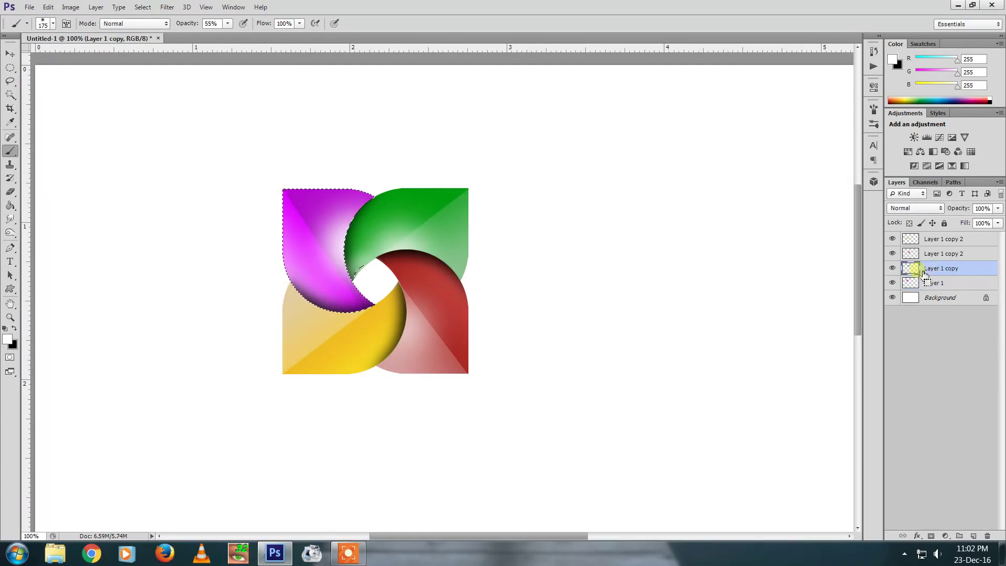
{"action": "left_click", "coordinate": [914, 269], "text": "ctrl"}
{"action": "left_click", "coordinate": [950, 240]}
{"action": "left_click", "coordinate": [914, 241], "text": "ctrl"}
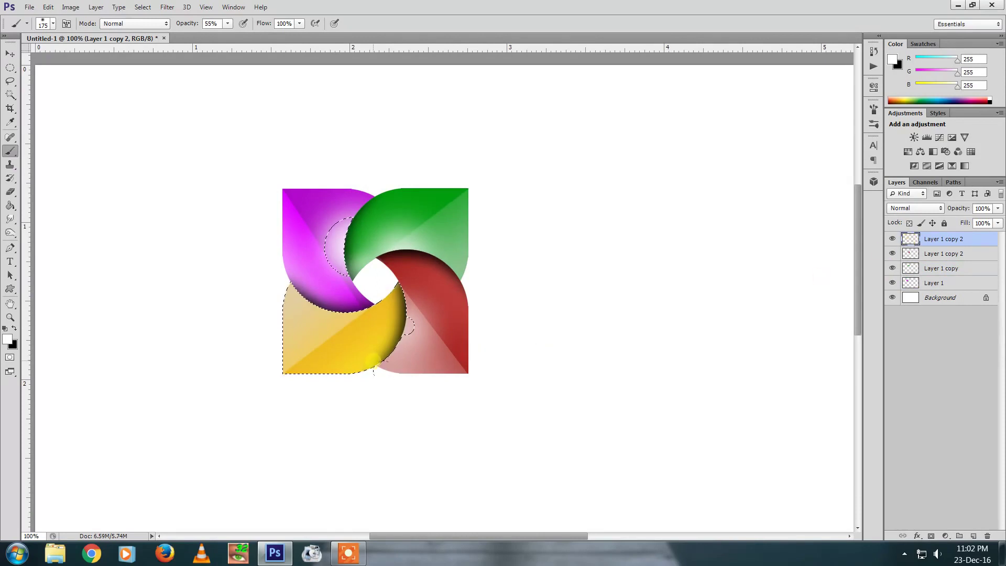
{"action": "left_click", "coordinate": [332, 314]}
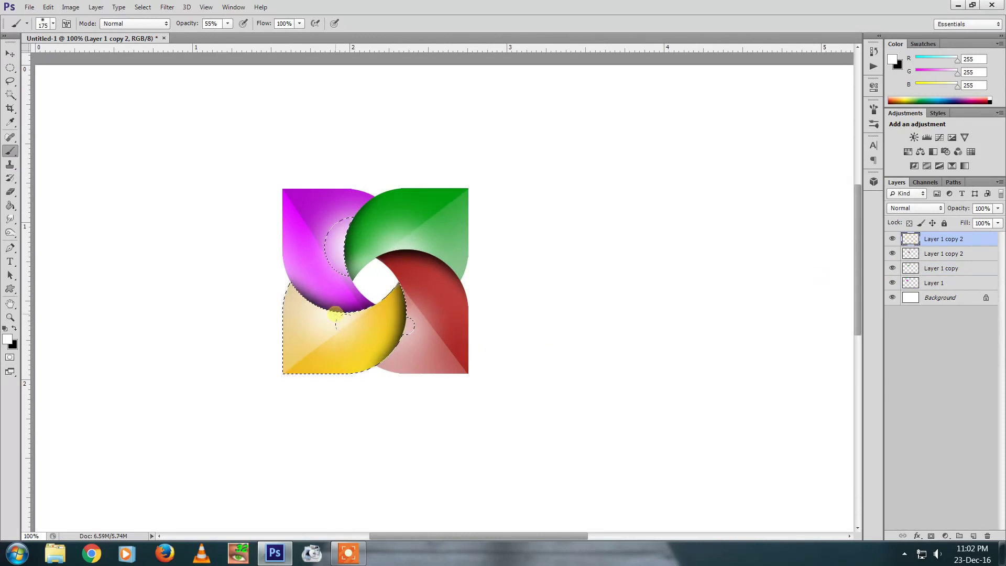
{"action": "key", "text": "v"}
{"action": "key", "text": "ctrl+d"}
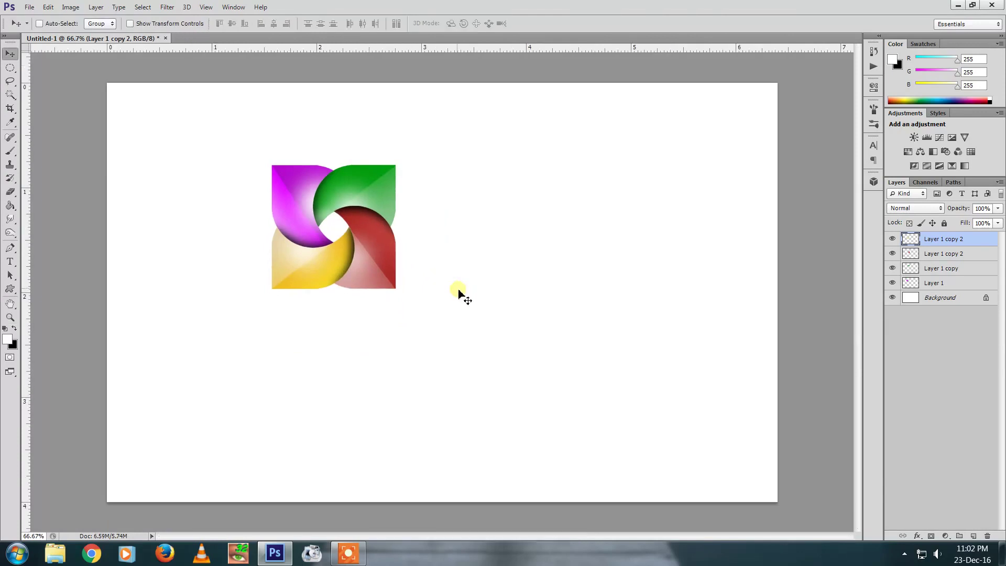
Move all four petal layers of the pinwheel left on the canvas.
{"action": "left_click_drag", "start_coordinate": [470, 313], "coordinate": [408, 260]}
{"action": "left_click", "coordinate": [408, 260], "text": "alt"}
{"action": "left_click", "coordinate": [953, 284], "text": "shift"}
{"action": "mouse_move", "coordinate": [376, 214]}
{"action": "left_mouse_down"}
{"action": "mouse_move", "coordinate": [334, 296]}
{"action": "mouse_move", "coordinate": [334, 263]}
{"action": "left_mouse_up"}
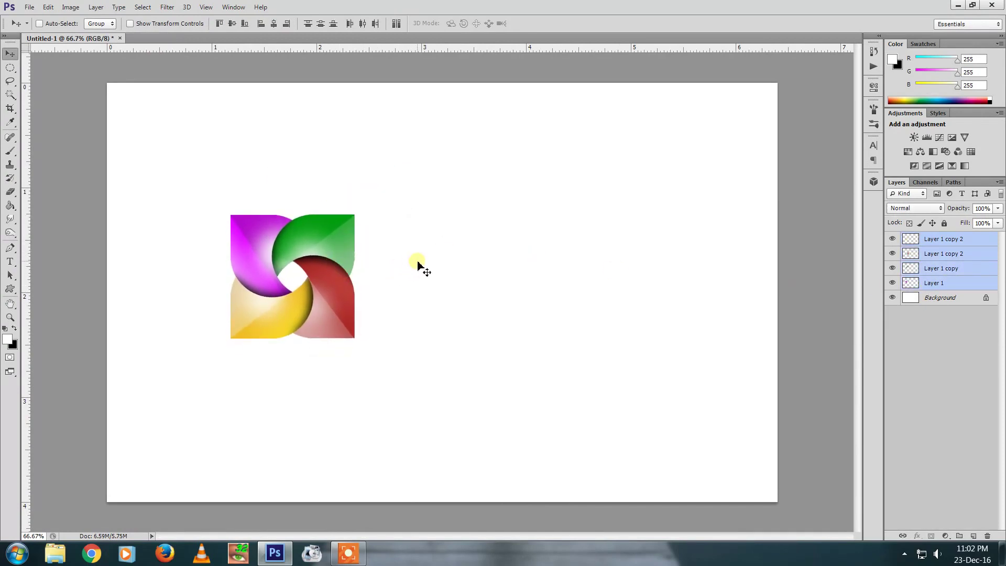
Add a 'Logo Design' text layer and move it off the logo.
{"action": "key", "text": "t"}
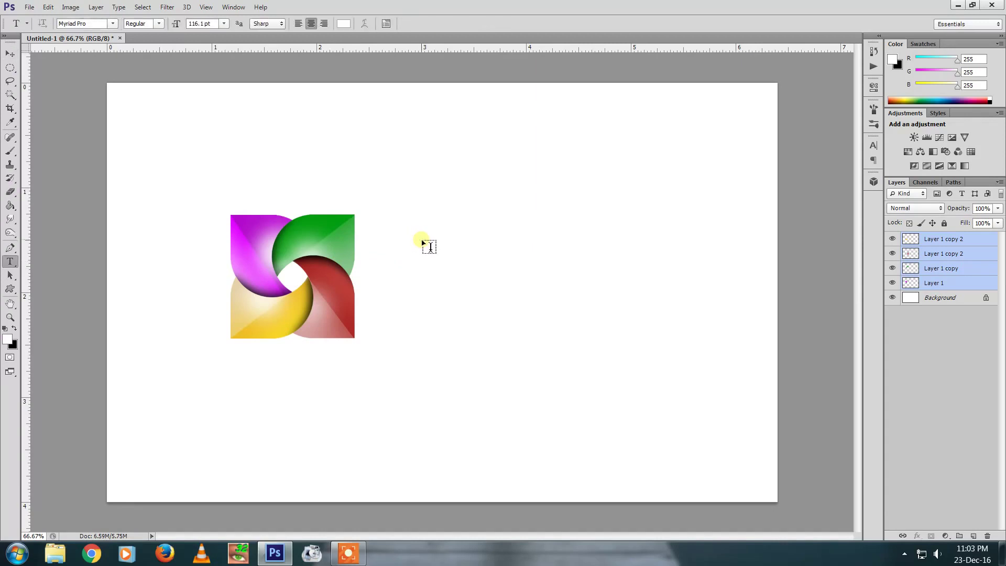
{"action": "left_click", "coordinate": [424, 244]}
{"action": "type", "text": "Logo"}
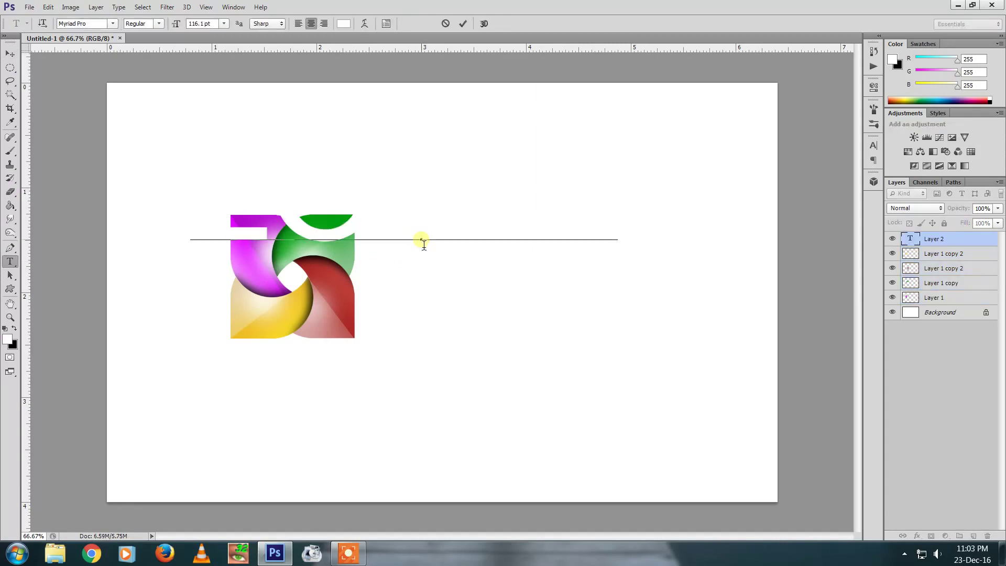
{"action": "type", "text": "Log"}
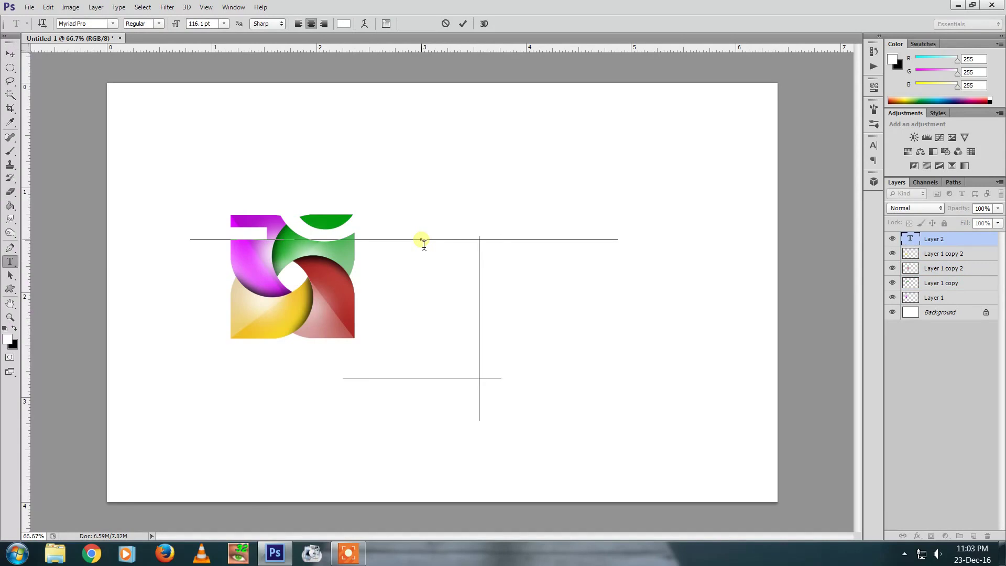
{"action": "type", "text": "o Design"}
{"action": "key", "text": "ctrl+Return"}
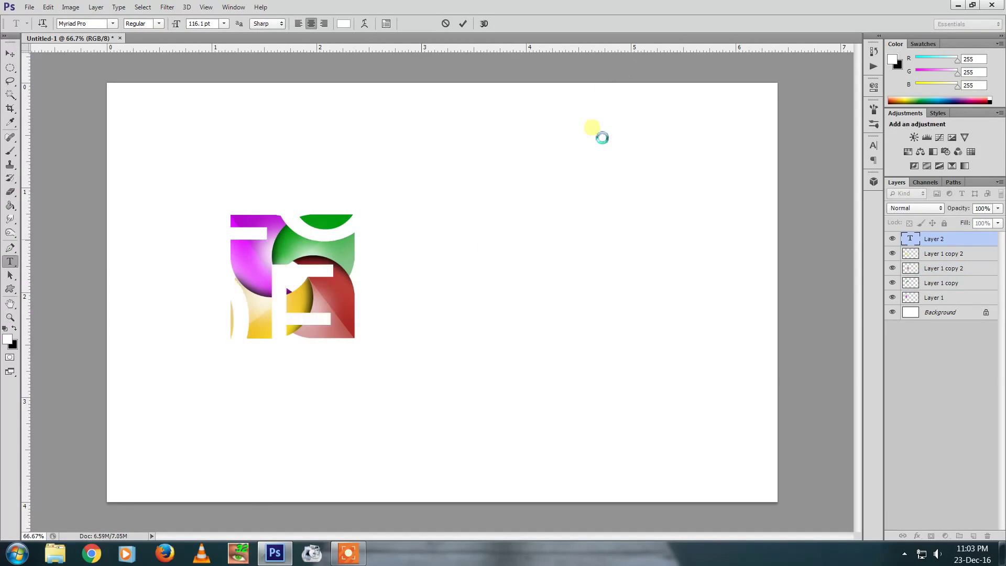
{"action": "key", "text": "v"}
{"action": "left_click_drag", "start_coordinate": [382, 303], "coordinate": [602, 287]}
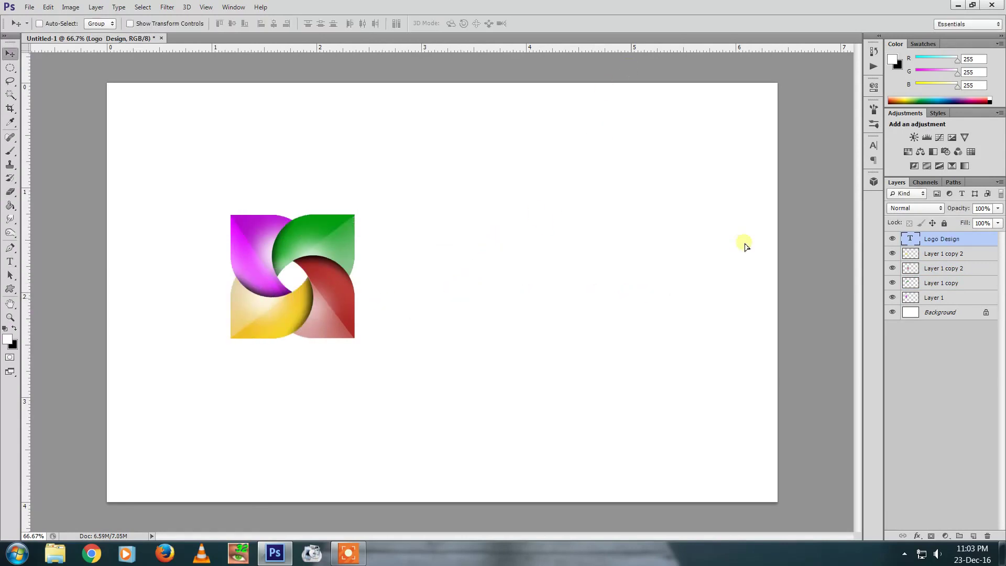
Make the text 60 pt black and place it closer to the logo.
{"action": "left_click", "coordinate": [873, 148]}
{"action": "left_click", "coordinate": [875, 149]}
{"action": "left_click", "coordinate": [792, 167]}
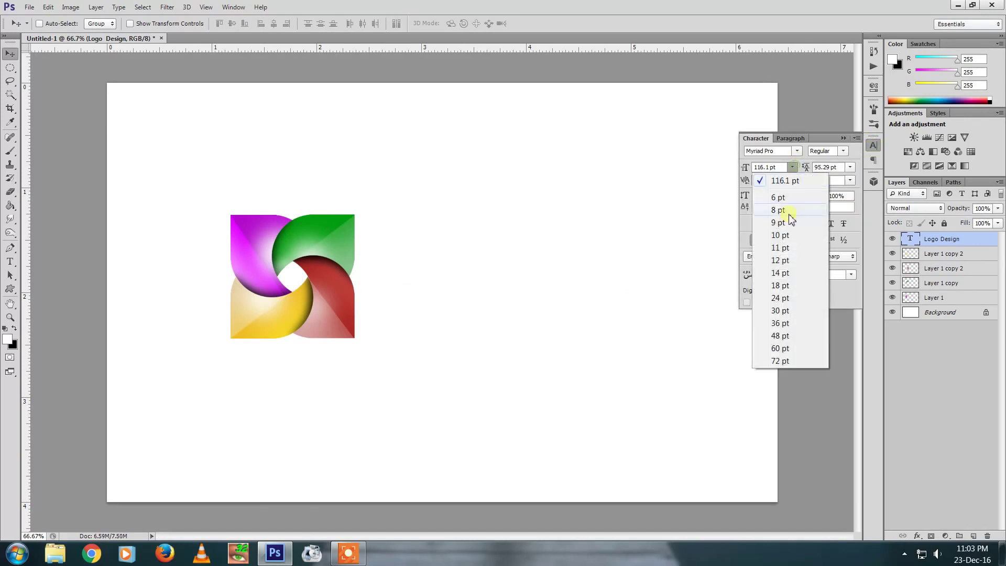
{"action": "left_click", "coordinate": [779, 342]}
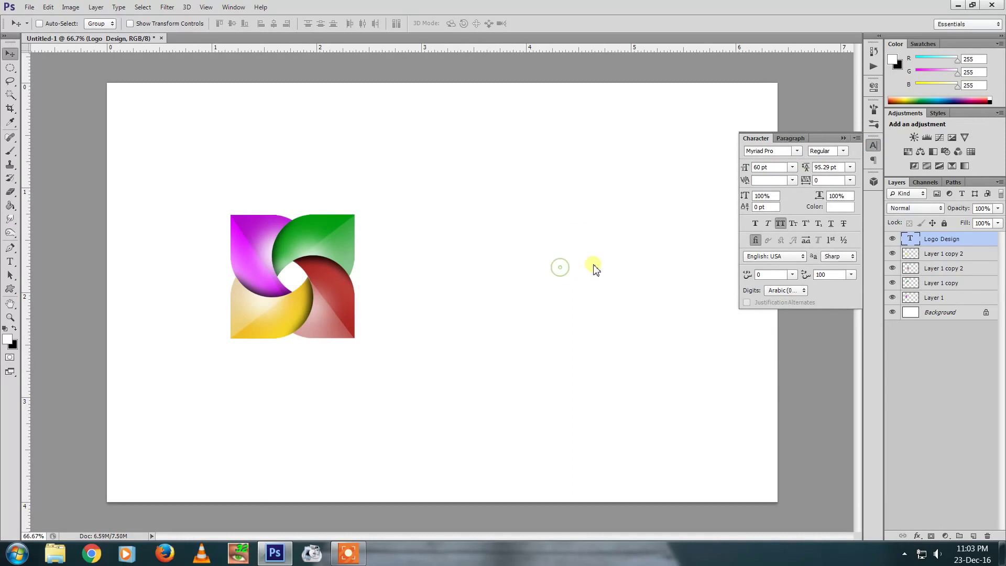
{"action": "left_click", "coordinate": [827, 209]}
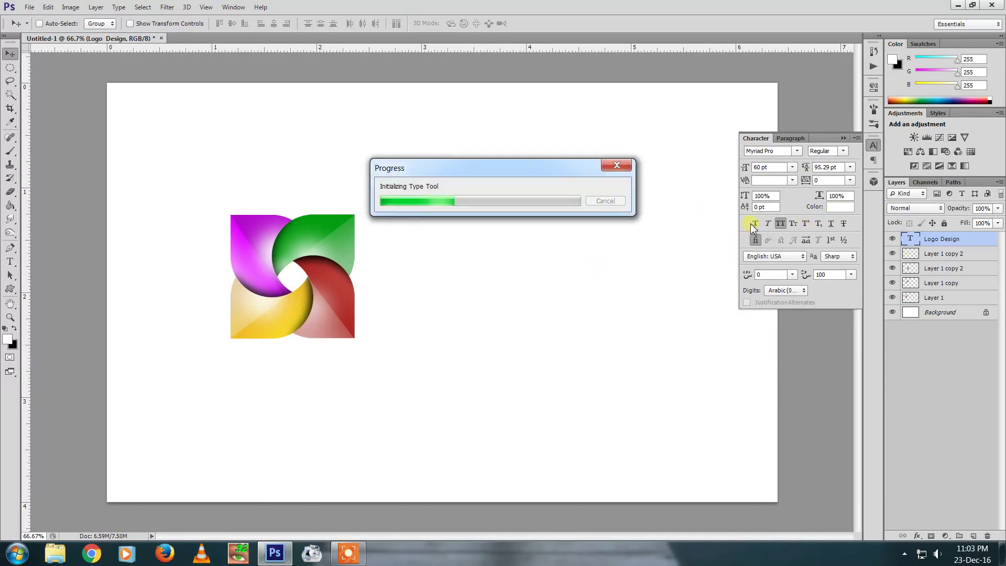
{"action": "left_click", "coordinate": [842, 207]}
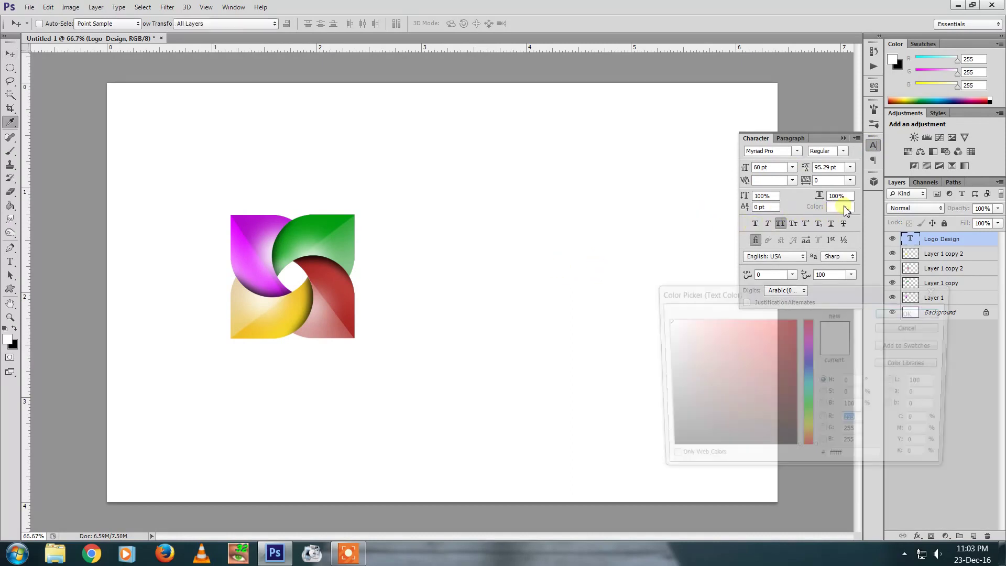
{"action": "left_click", "coordinate": [764, 348]}
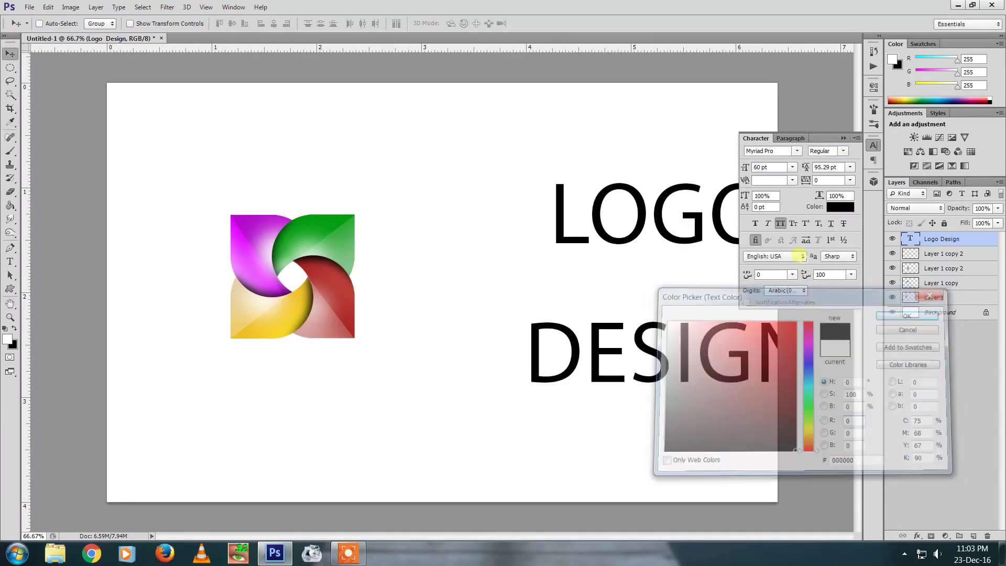
{"action": "key", "text": "Return"}
{"action": "left_click_drag", "start_coordinate": [687, 234], "coordinate": [582, 232]}
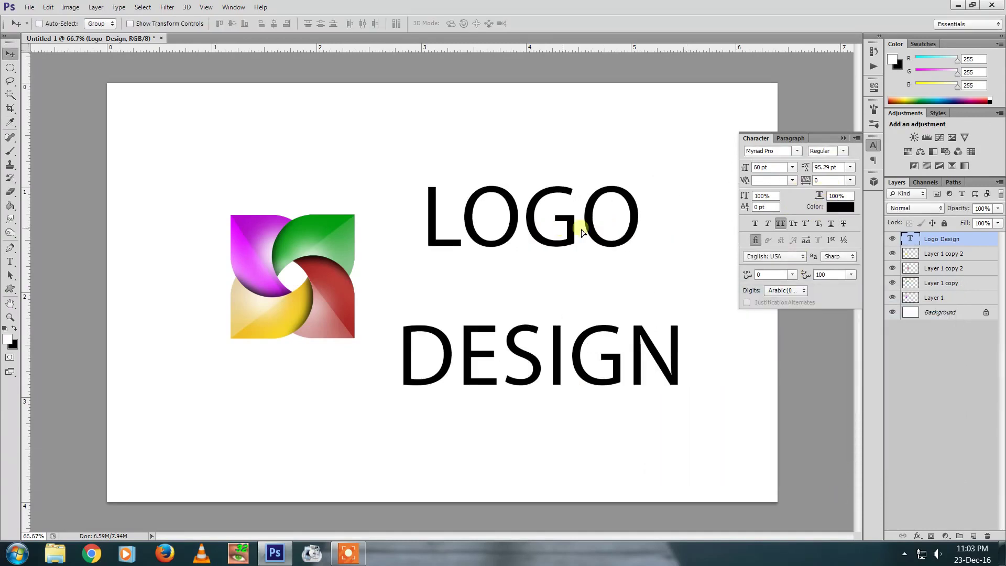
Set the text's line spacing to Auto and its size to 48 pt.
{"action": "left_click", "coordinate": [850, 167]}
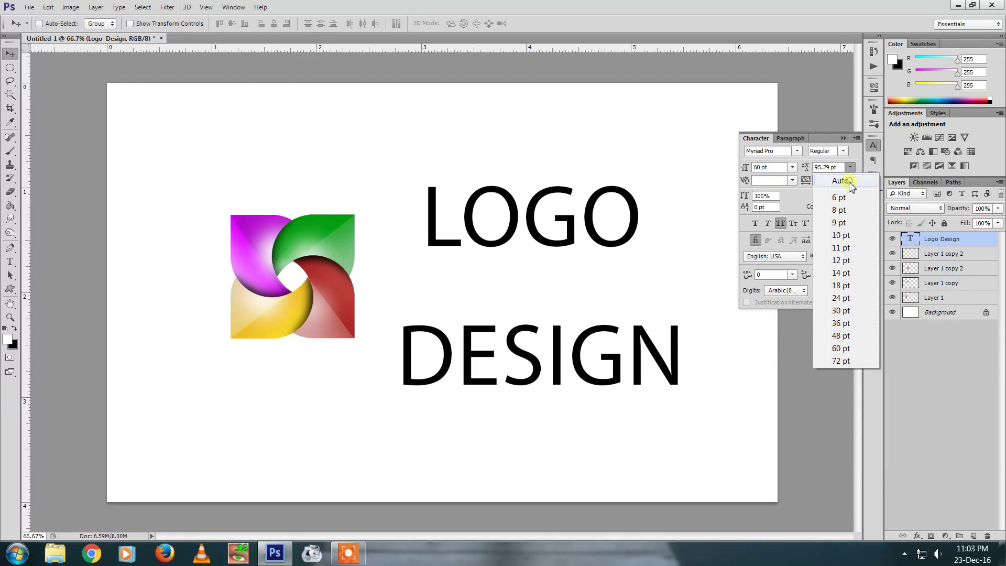
{"action": "left_click", "coordinate": [841, 181]}
{"action": "left_click_drag", "start_coordinate": [622, 254], "coordinate": [647, 260]}
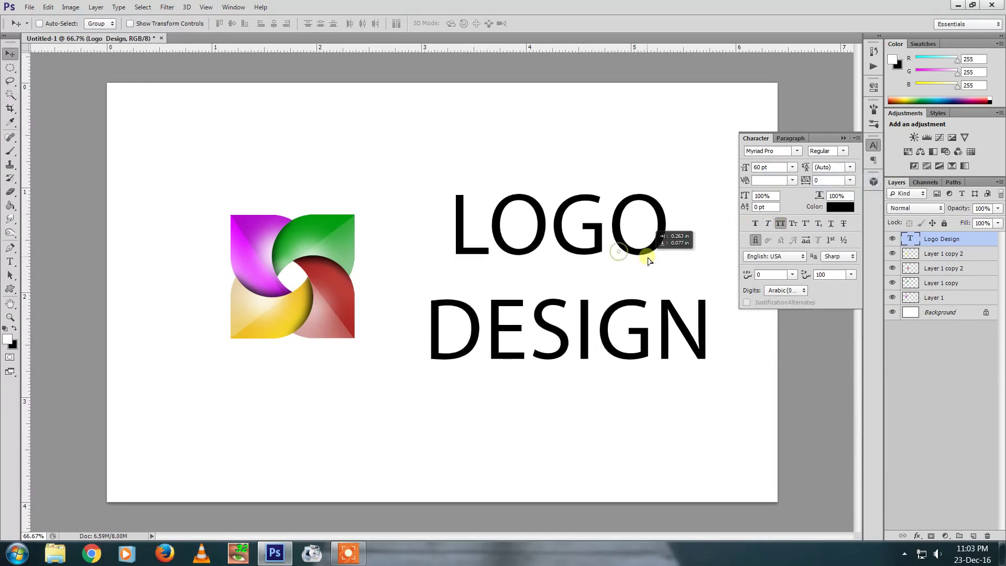
{"action": "left_click", "coordinate": [792, 168]}
{"action": "left_click", "coordinate": [785, 344]}
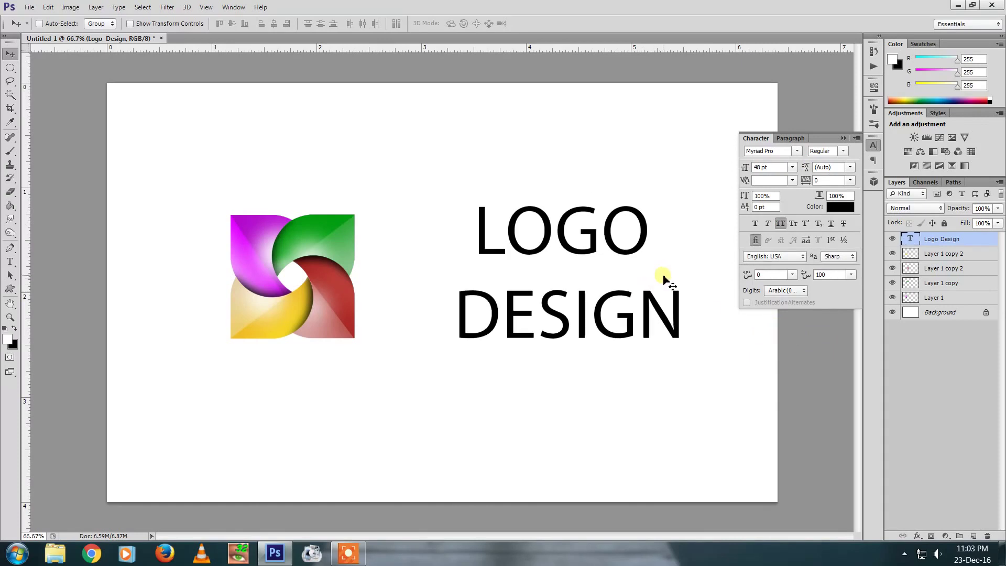
{"action": "left_click_drag", "start_coordinate": [663, 277], "coordinate": [653, 278]}
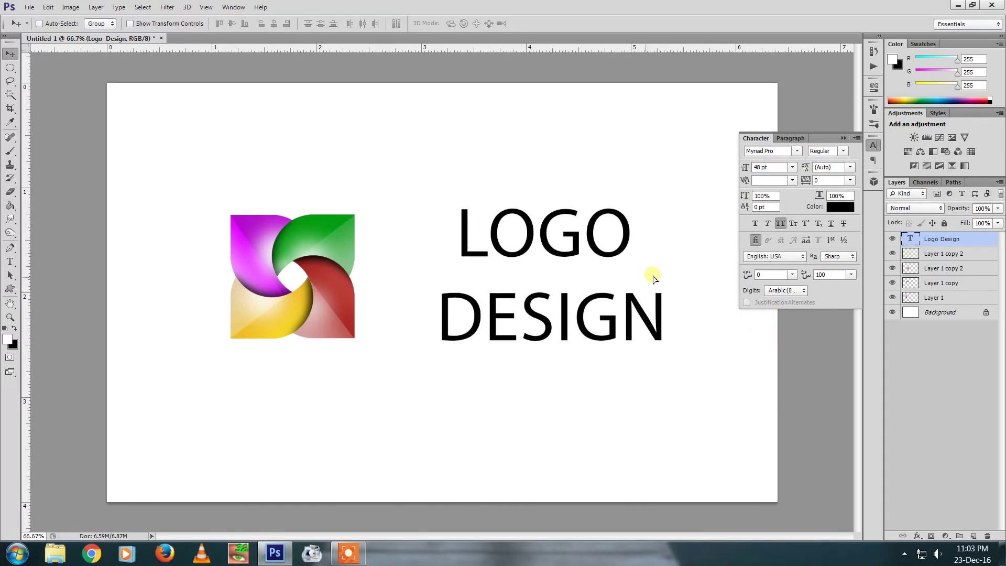
Join LOGO DESIGN onto one line and move the text down and right.
{"action": "key", "text": "t"}
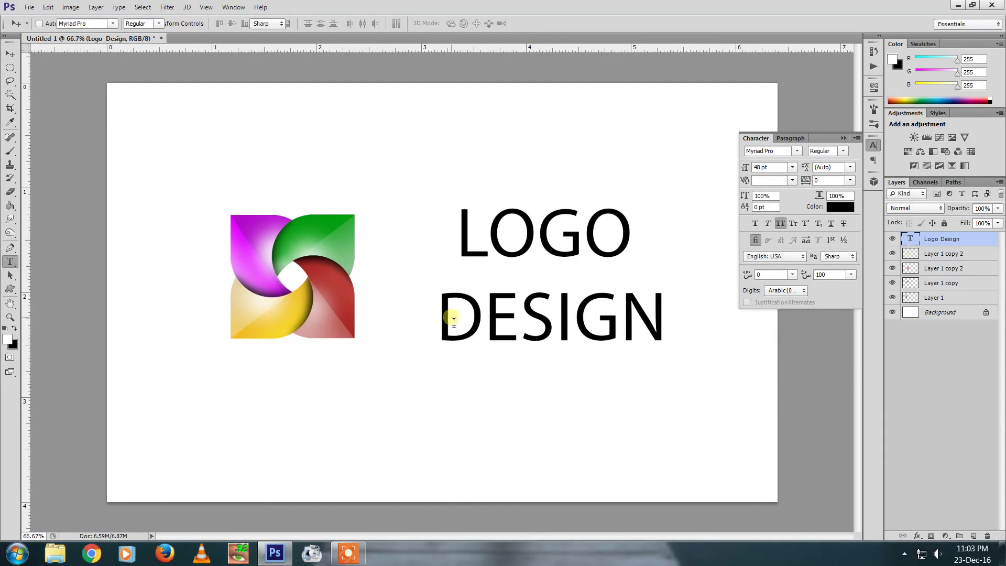
{"action": "left_click", "coordinate": [444, 319]}
{"action": "key", "text": "BackSpace"}
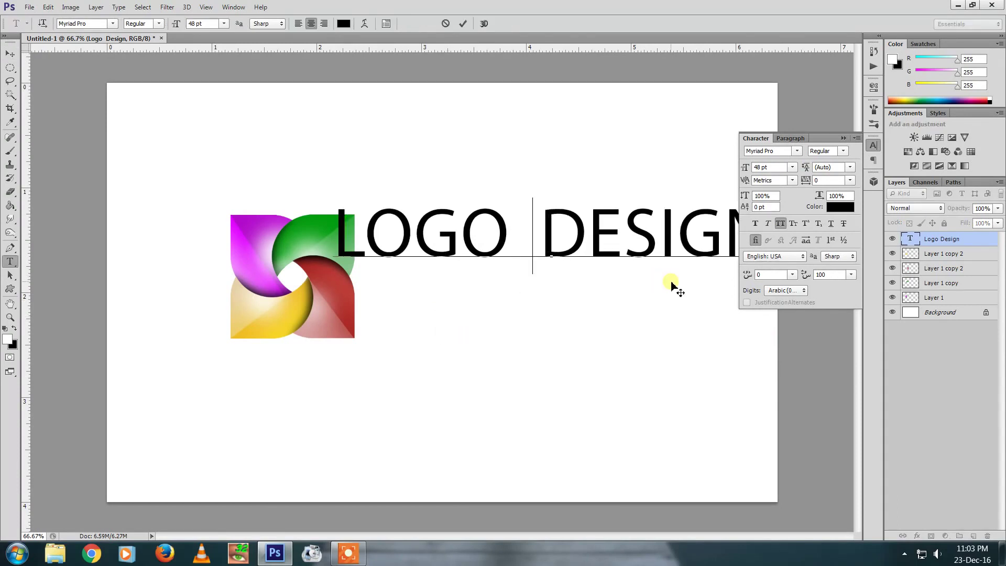
{"action": "key", "text": "BackSpace"}
{"action": "key", "text": "ctrl+Return"}
{"action": "key", "text": "v"}
{"action": "left_click_drag", "start_coordinate": [632, 242], "coordinate": [661, 283]}
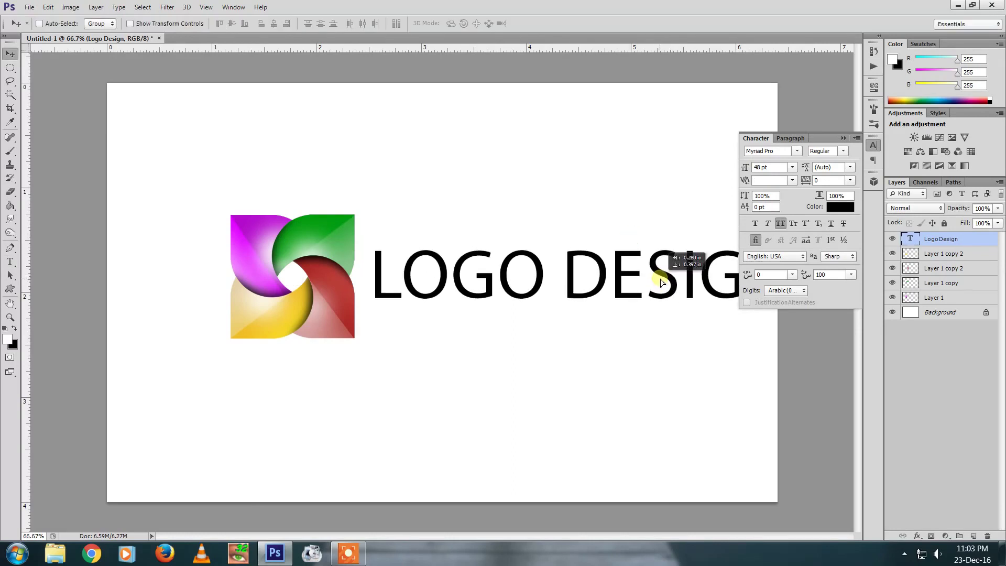
Shift the pinwheel logo further left with the text right beside it.
{"action": "left_click", "coordinate": [955, 259]}
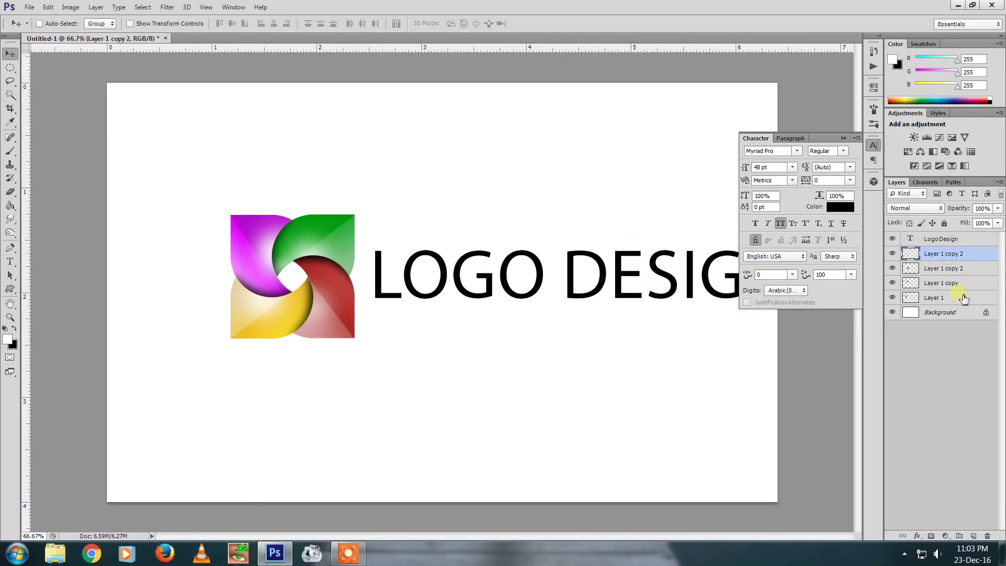
{"action": "left_click", "coordinate": [959, 296], "text": "shift"}
{"action": "mouse_move", "coordinate": [379, 280]}
{"action": "left_mouse_down"}
{"action": "mouse_move", "coordinate": [308, 285]}
{"action": "mouse_move", "coordinate": [318, 288]}
{"action": "left_mouse_up"}
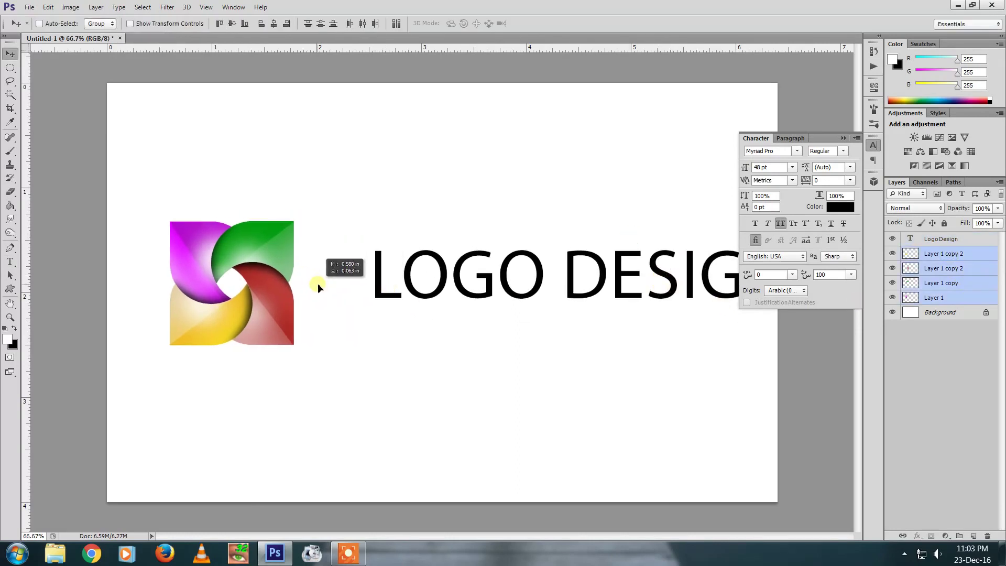
{"action": "left_click_drag", "start_coordinate": [652, 275], "coordinate": [595, 276]}
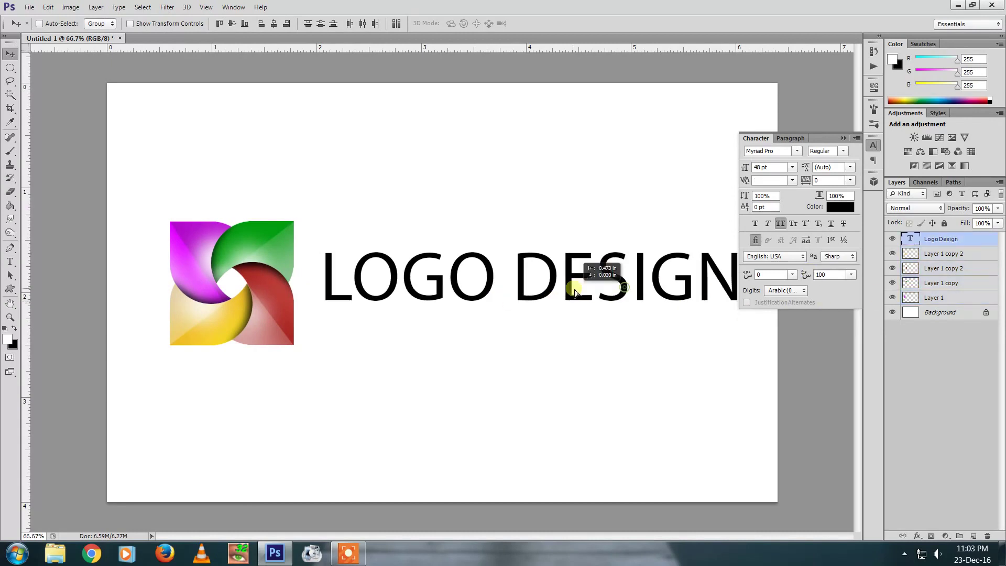
{"action": "key", "text": "ctrl+minus"}
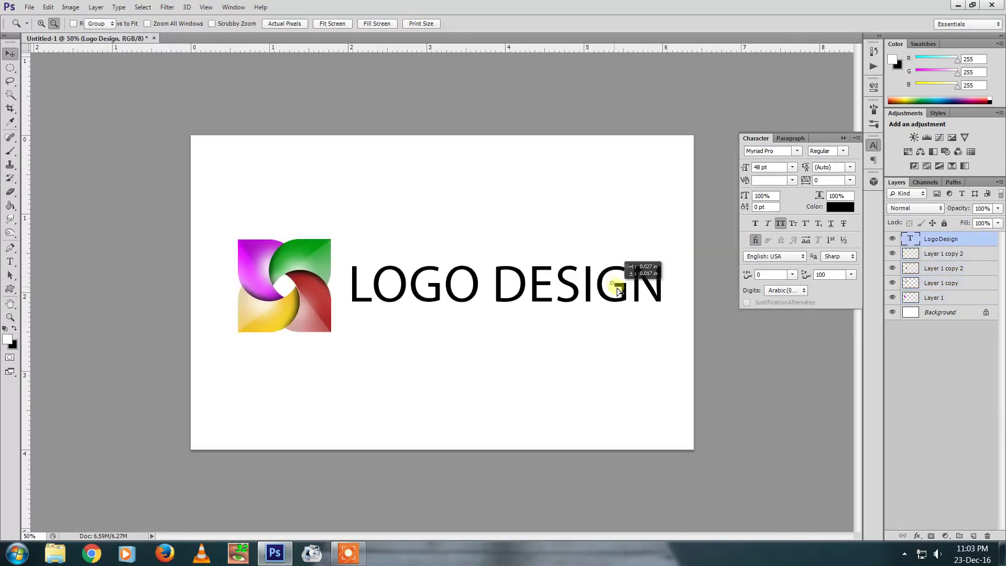
{"action": "left_click_drag", "start_coordinate": [618, 290], "coordinate": [623, 292]}
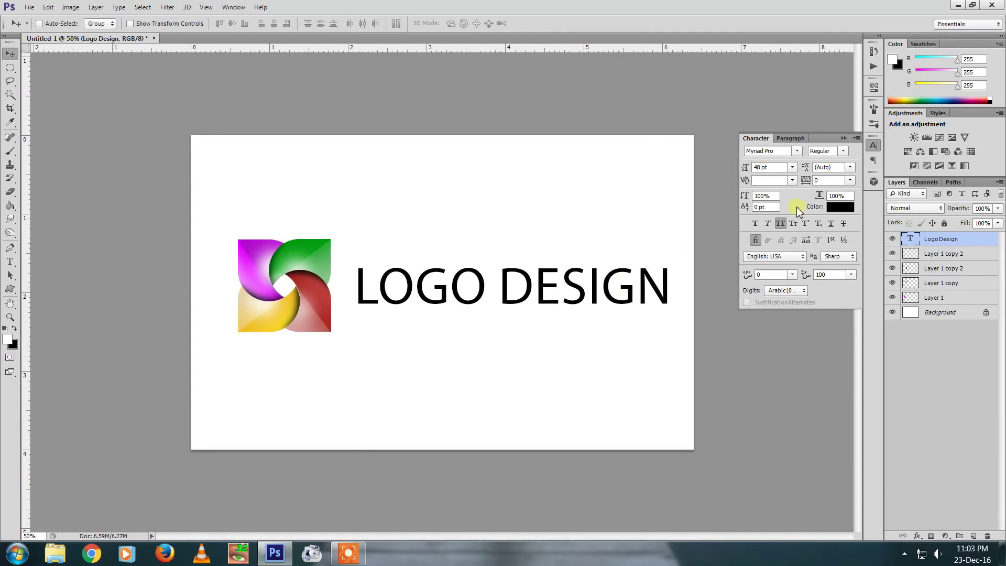
Enlarge the text to 50 pt and fine-tune its position.
{"action": "left_click", "coordinate": [767, 167]}
{"action": "type", "text": "50"}
{"action": "key", "text": "Return"}
{"action": "left_click_drag", "start_coordinate": [608, 298], "coordinate": [611, 303]}
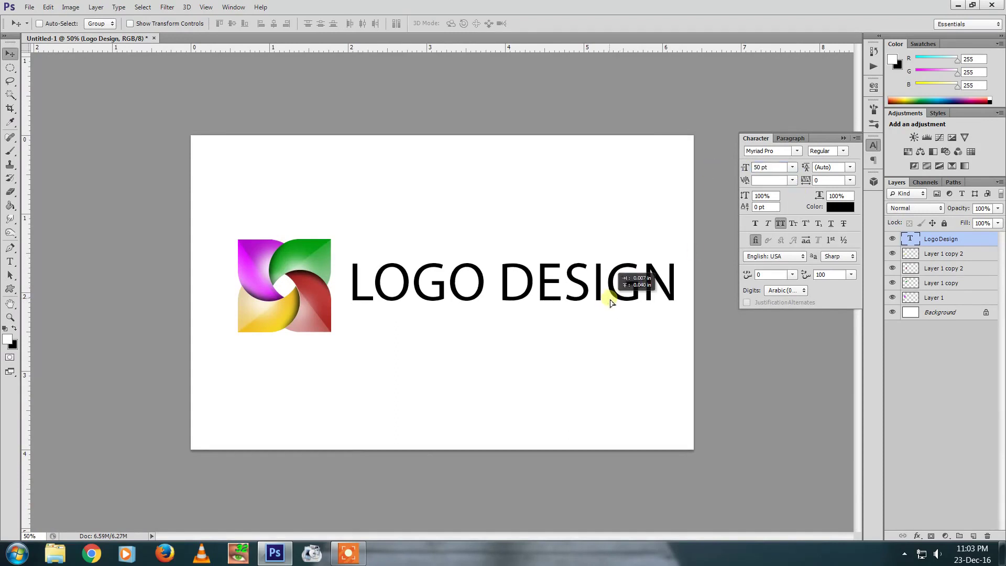
{"action": "key", "text": "z"}
{"action": "key", "text": "ctrl+minus"}
{"action": "key", "text": "ctrl+plus"}
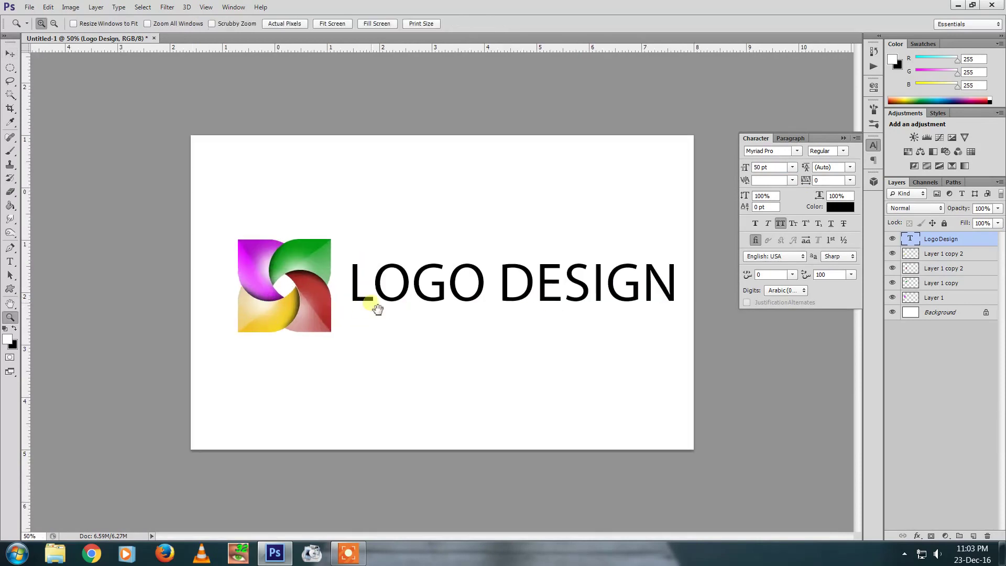
{"action": "key", "text": "v"}
{"action": "left_click", "coordinate": [936, 259]}
{"action": "left_click", "coordinate": [945, 303], "text": "shift"}
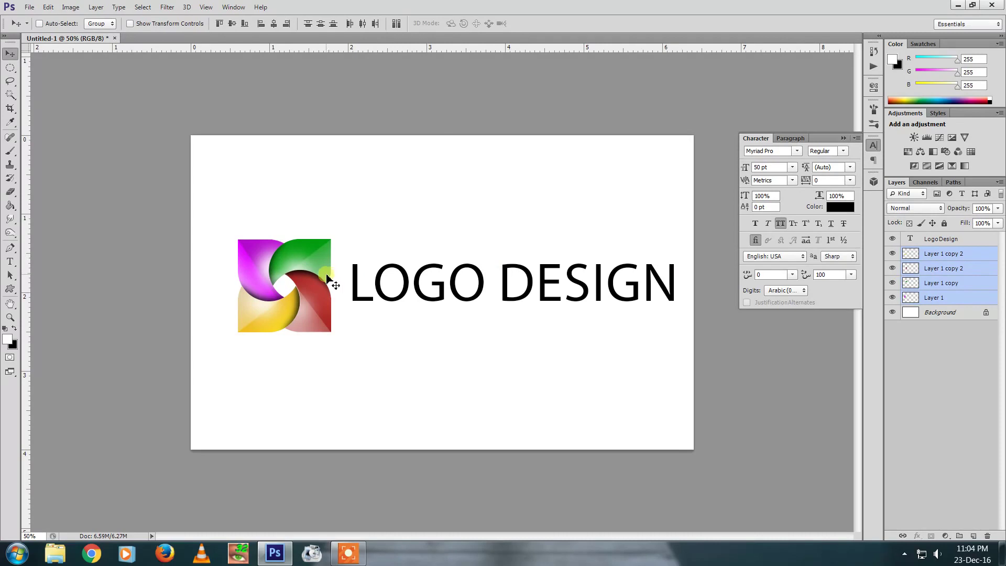
Combine the logo layers into a smart object and place a vertically flipped copy below.
{"action": "right_click", "coordinate": [951, 259]}
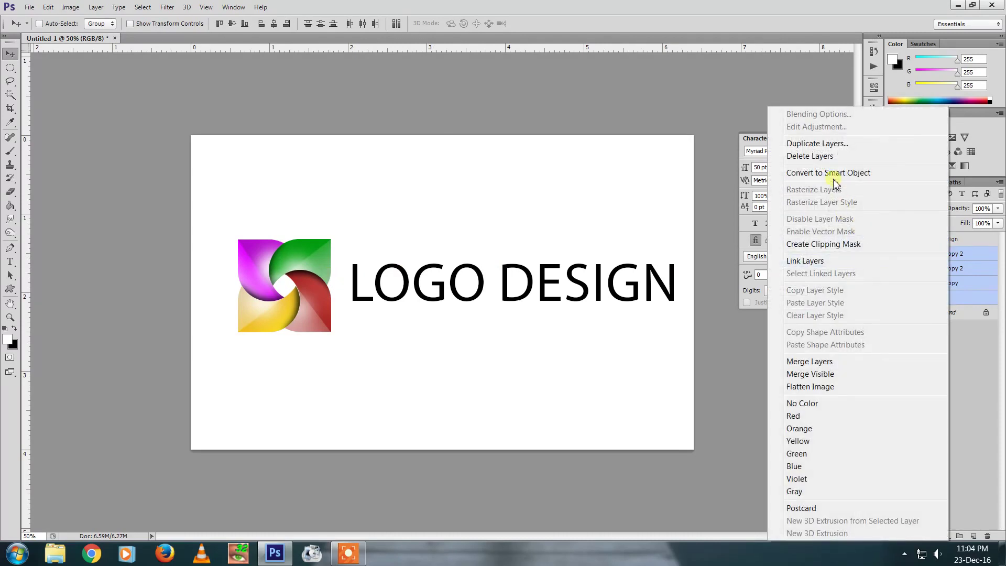
{"action": "left_click", "coordinate": [836, 169]}
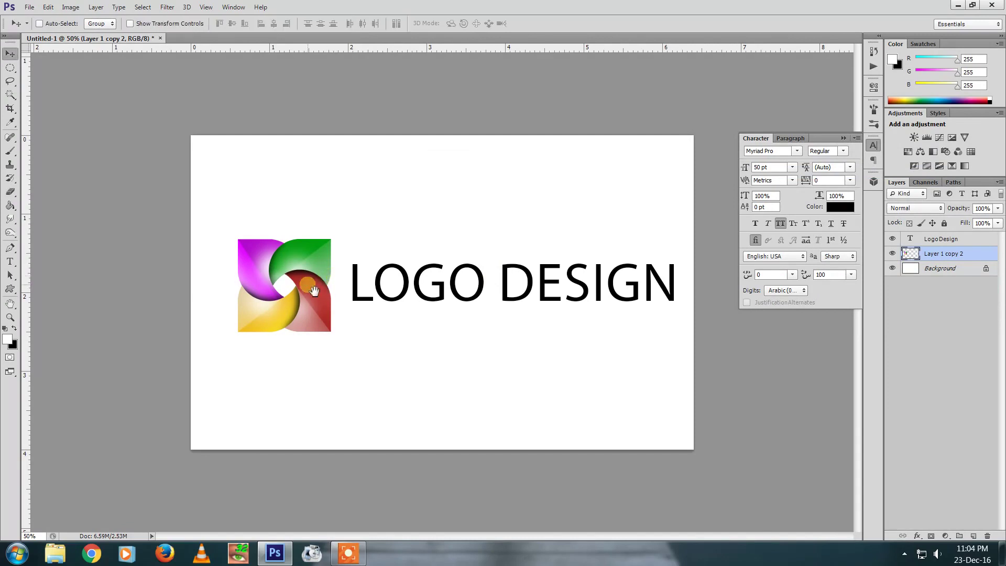
{"action": "key", "text": "ctrl+plus"}
{"action": "left_click_drag", "start_coordinate": [272, 263], "coordinate": [272, 312]}
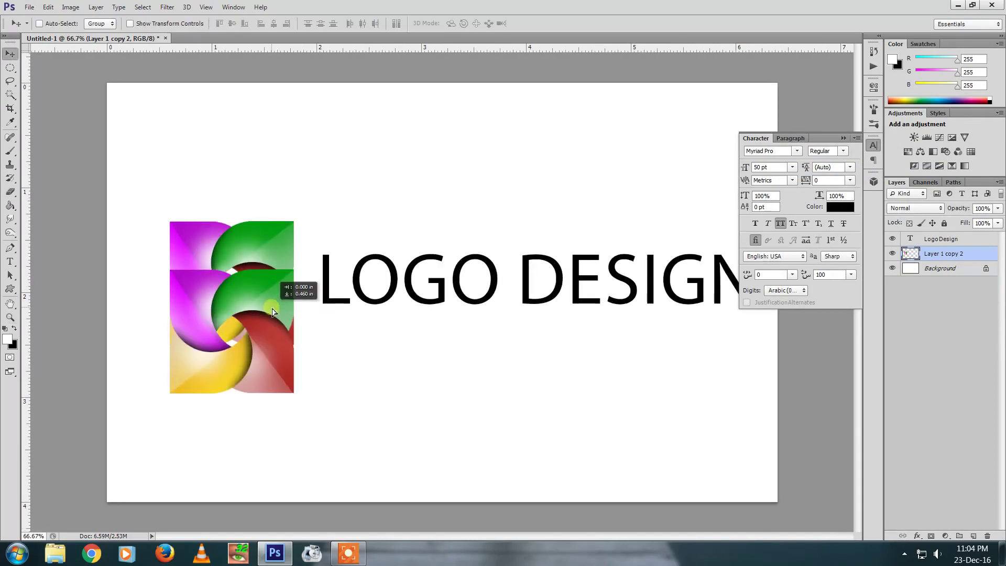
{"action": "key", "text": "ctrl+t"}
{"action": "right_click", "coordinate": [272, 308]}
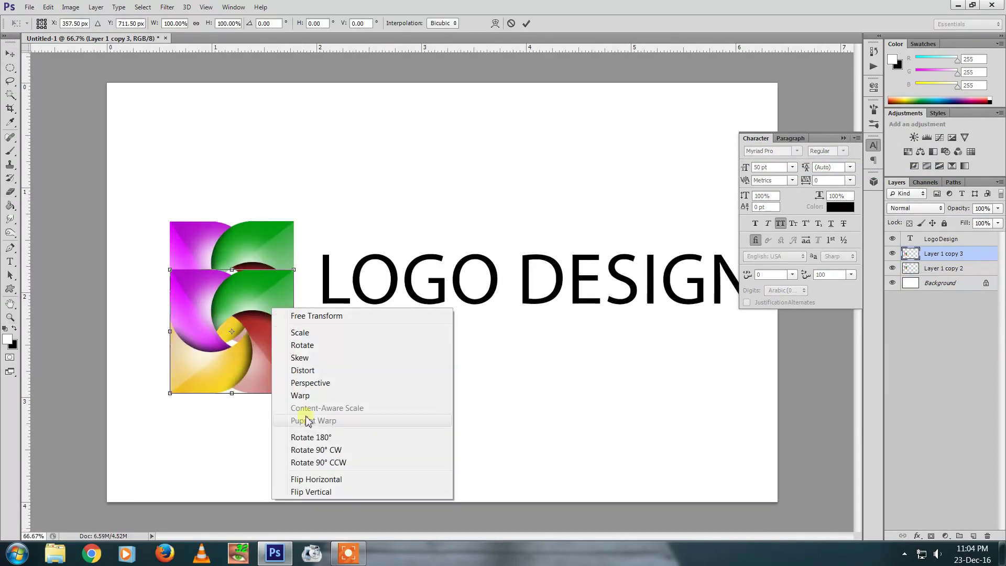
{"action": "left_click", "coordinate": [310, 493]}
{"action": "left_click_drag", "start_coordinate": [276, 302], "coordinate": [277, 417]}
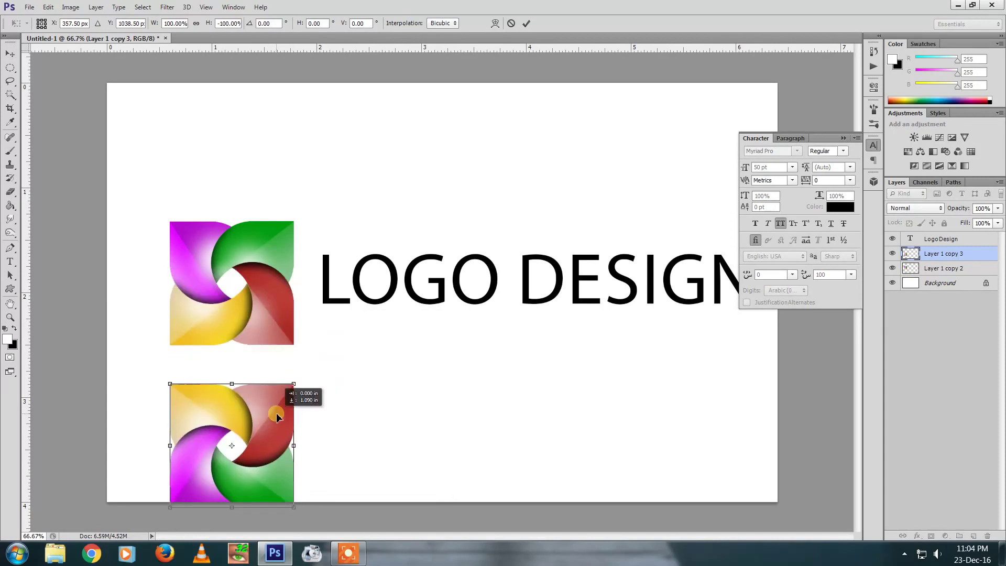
{"action": "key", "text": "Return"}
Erase the reflection's lower half to fade it and set its opacity to 55%.
{"action": "key", "text": "ctrl+minus"}
{"action": "key", "text": "e"}
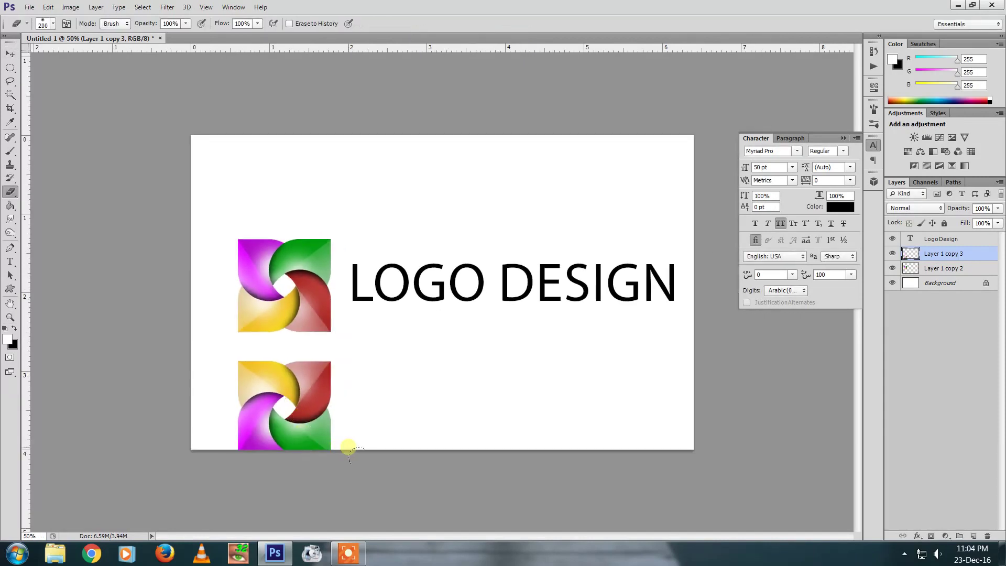
{"action": "left_click_drag", "start_coordinate": [400, 456], "coordinate": [56, 438]}
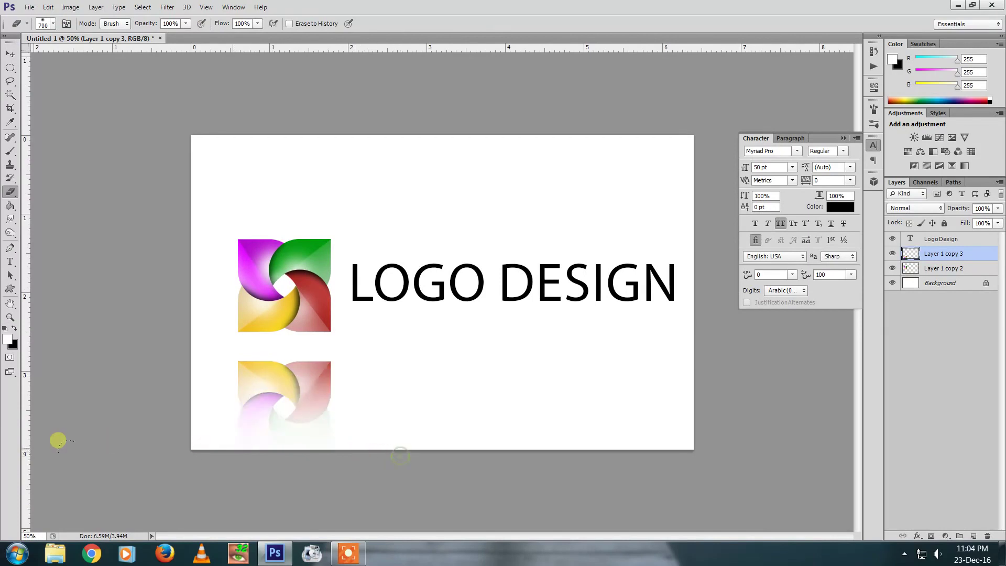
{"action": "key", "text": "v"}
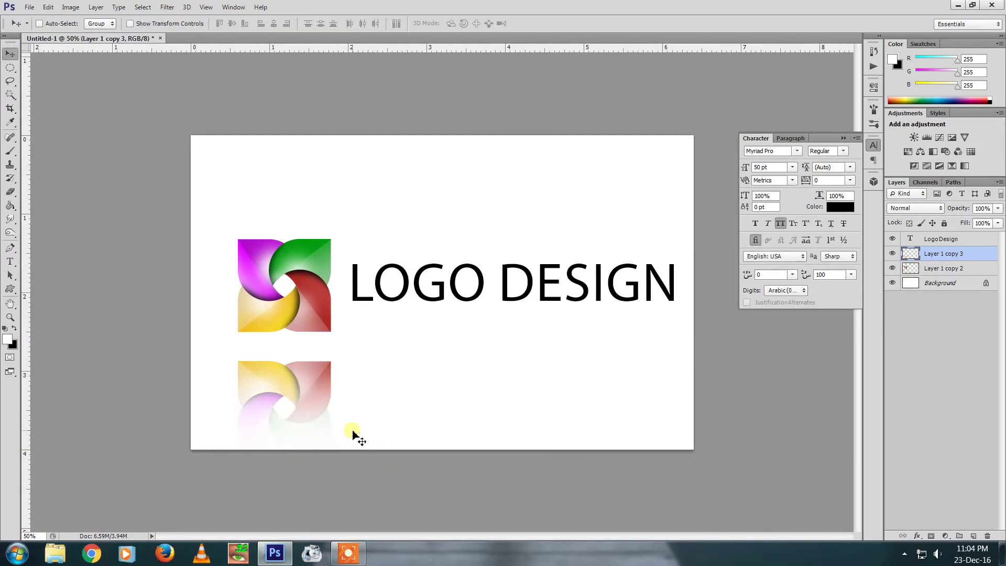
{"action": "key", "text": "5"}
{"action": "key", "text": "5"}
{"action": "key", "text": "ctrl+plus"}
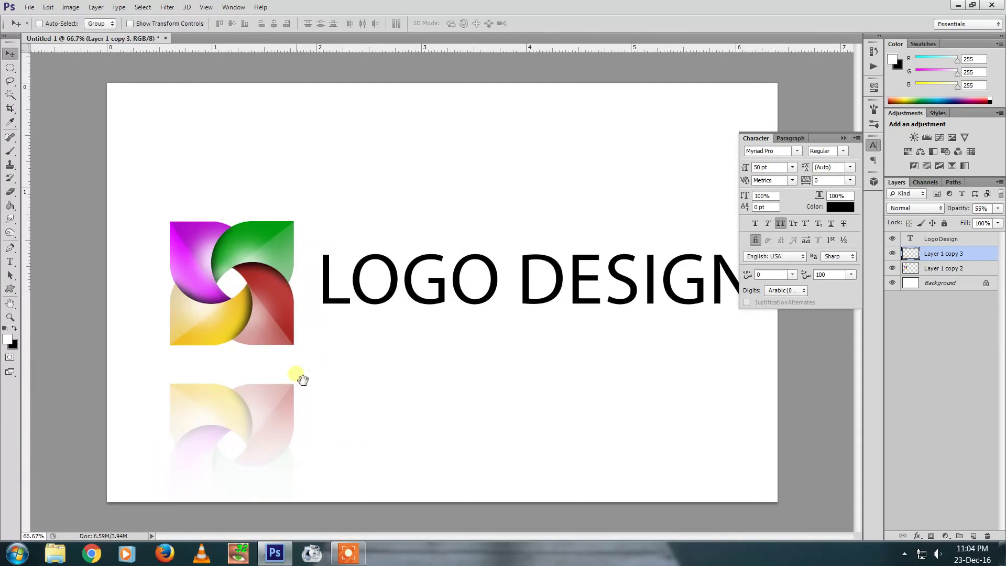
{"action": "right_click", "coordinate": [425, 341]}
{"action": "left_click", "coordinate": [453, 357]}
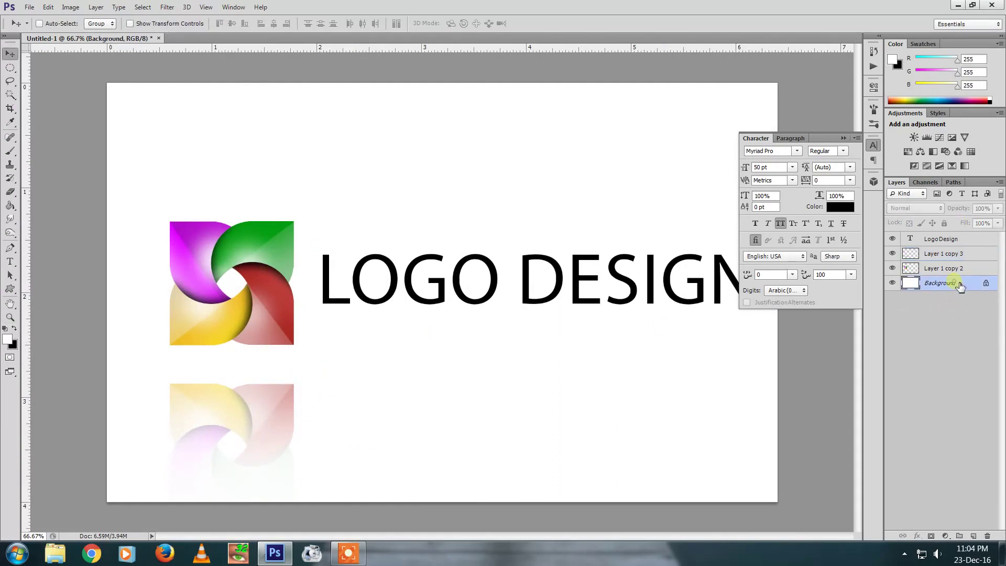
Duplicate the locked Background layer and open the copy's layer style settings.
{"action": "double_click", "coordinate": [944, 283]}
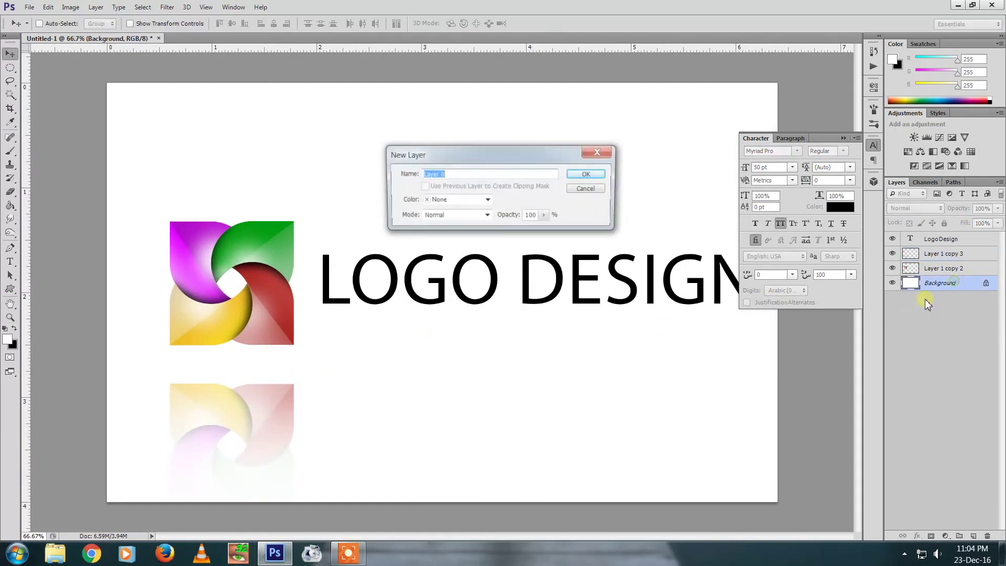
{"action": "left_click", "coordinate": [589, 188]}
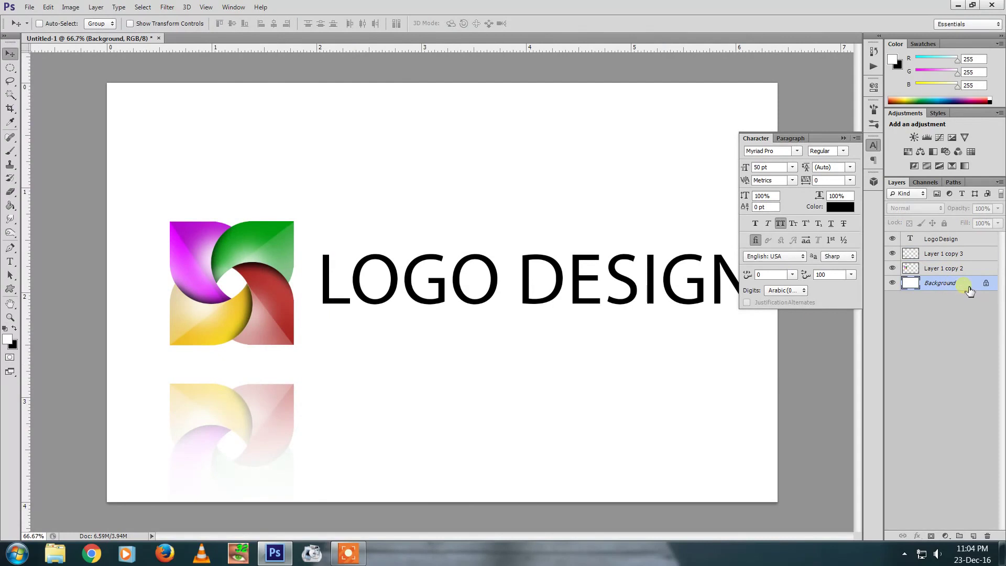
{"action": "key", "text": "ctrl+j"}
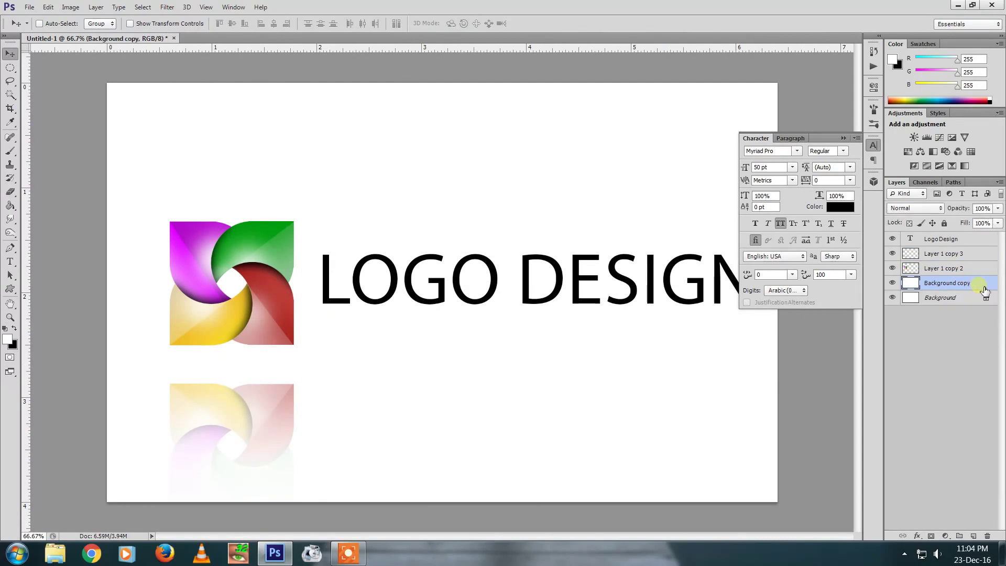
{"action": "double_click", "coordinate": [980, 284]}
Enable Gradient Overlay on the background copy, keeping the Black, White gradient.
{"action": "left_click", "coordinate": [648, 288]}
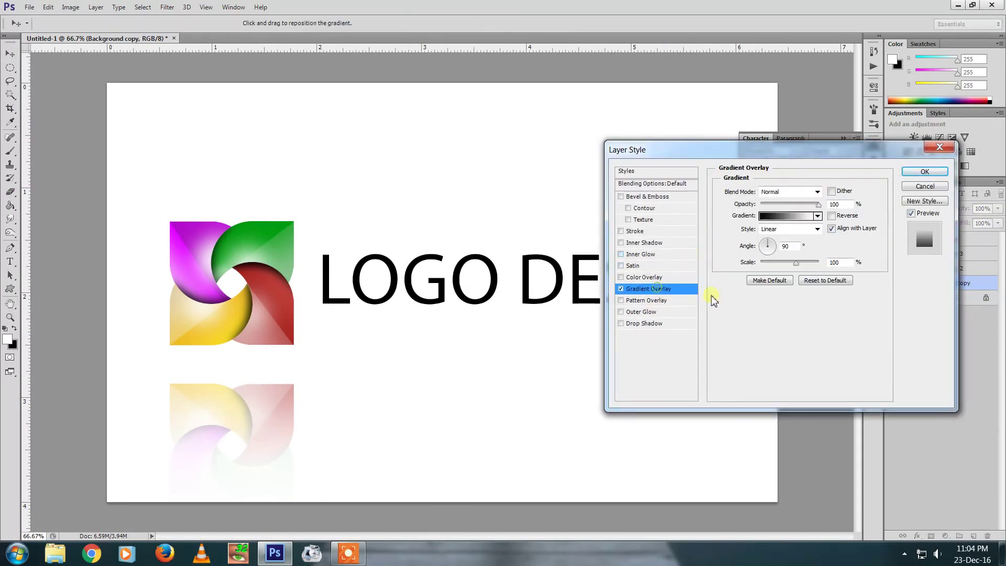
{"action": "left_click", "coordinate": [790, 216]}
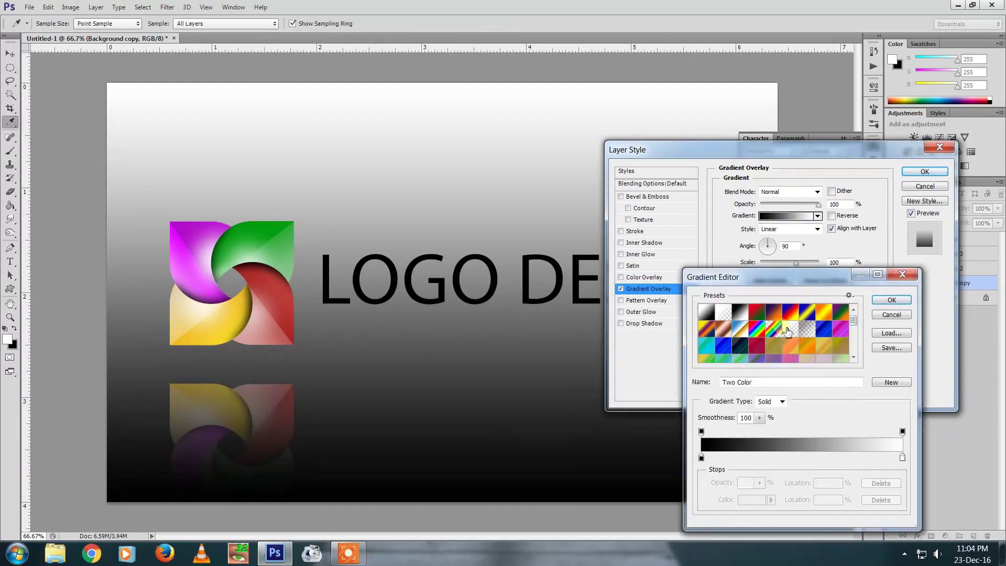
{"action": "left_click", "coordinate": [744, 347]}
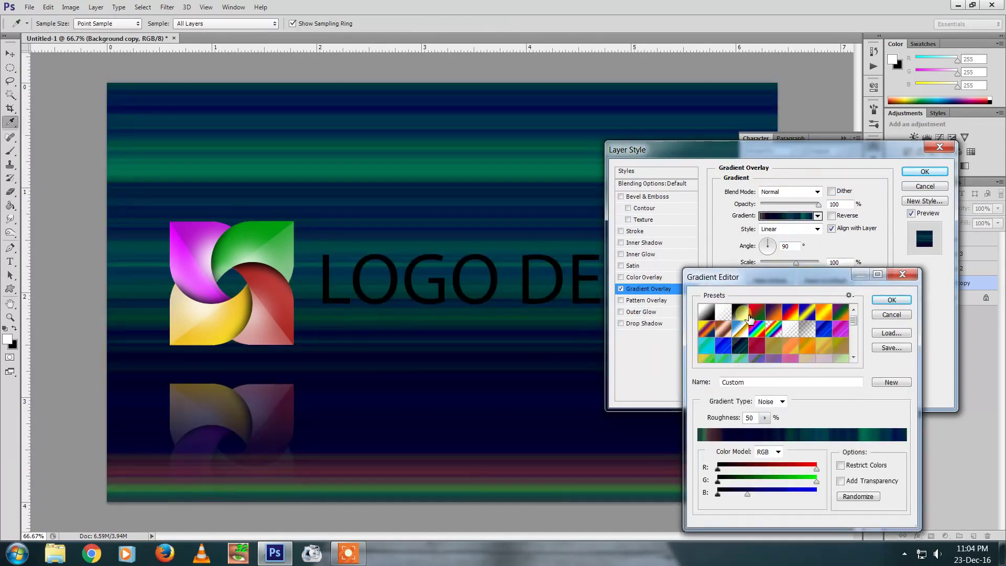
{"action": "left_click", "coordinate": [742, 314]}
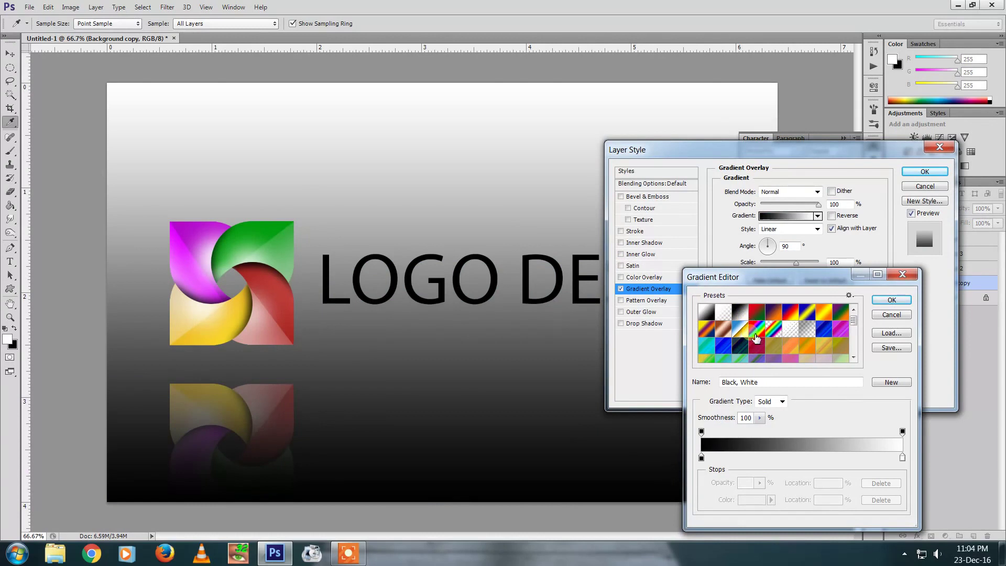
{"action": "left_click", "coordinate": [902, 274]}
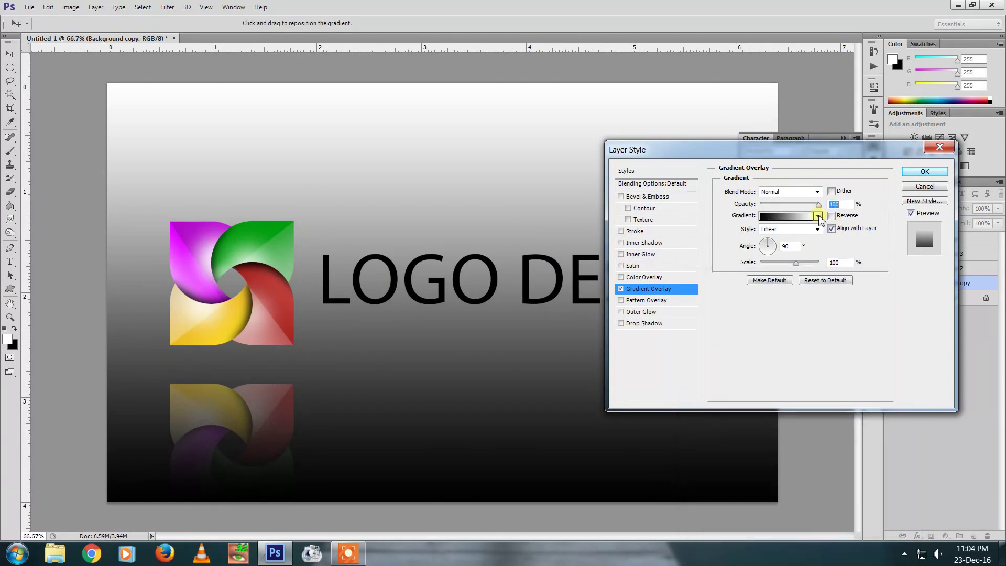
Swap the overlay to a gray gradient preset, light at top, and confirm.
{"action": "left_click", "coordinate": [817, 216]}
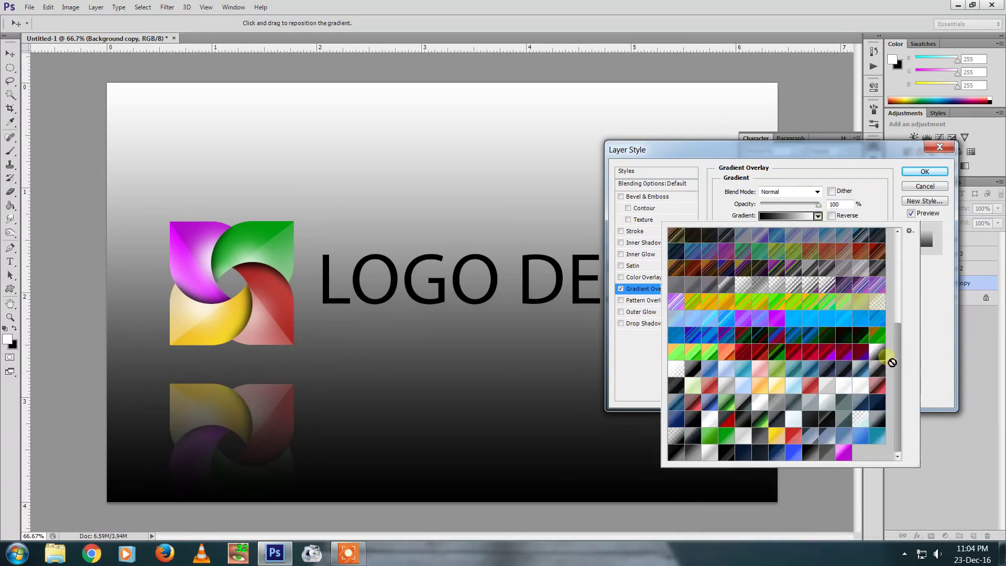
{"action": "left_click", "coordinate": [677, 454]}
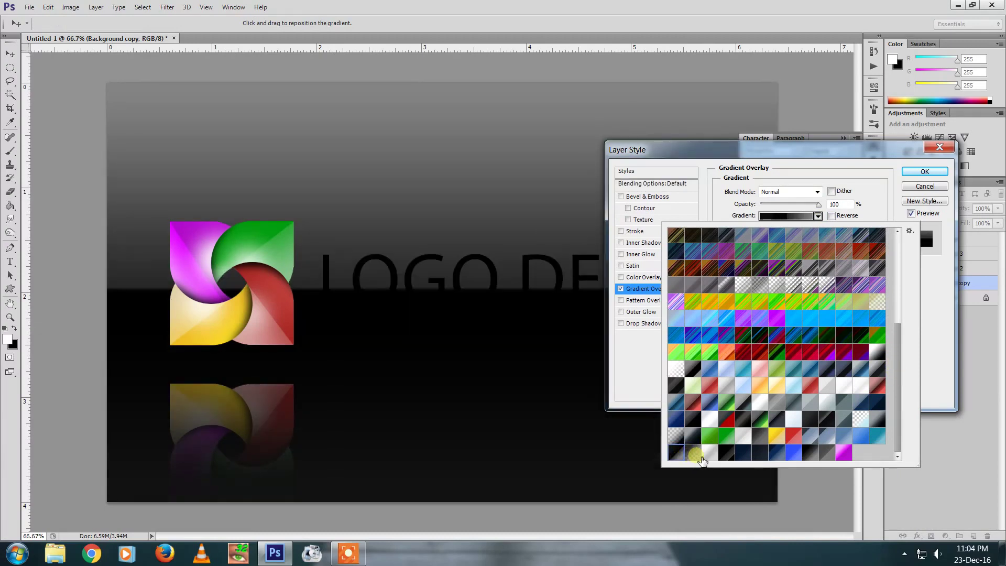
{"action": "left_click", "coordinate": [701, 457]}
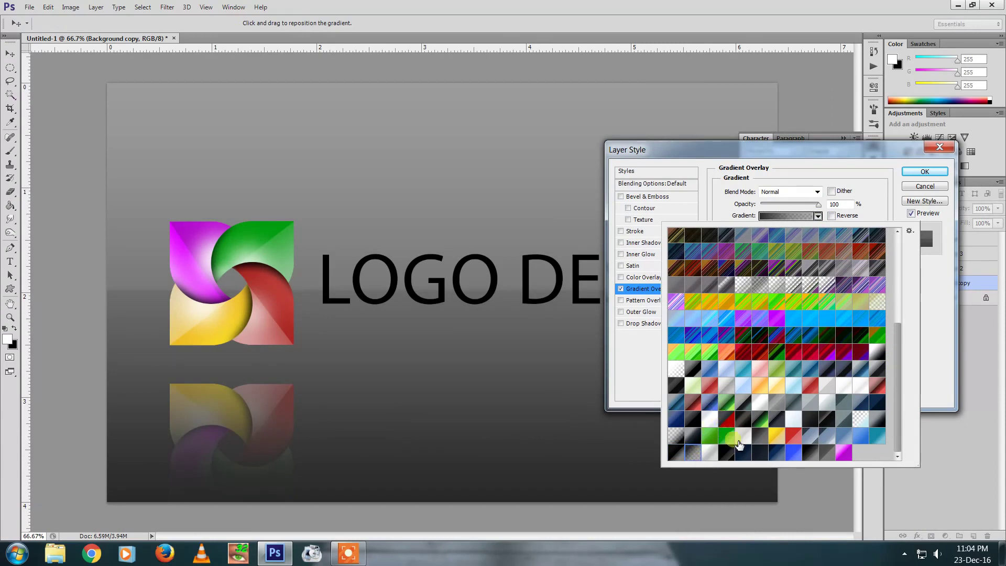
{"action": "left_click", "coordinate": [818, 459]}
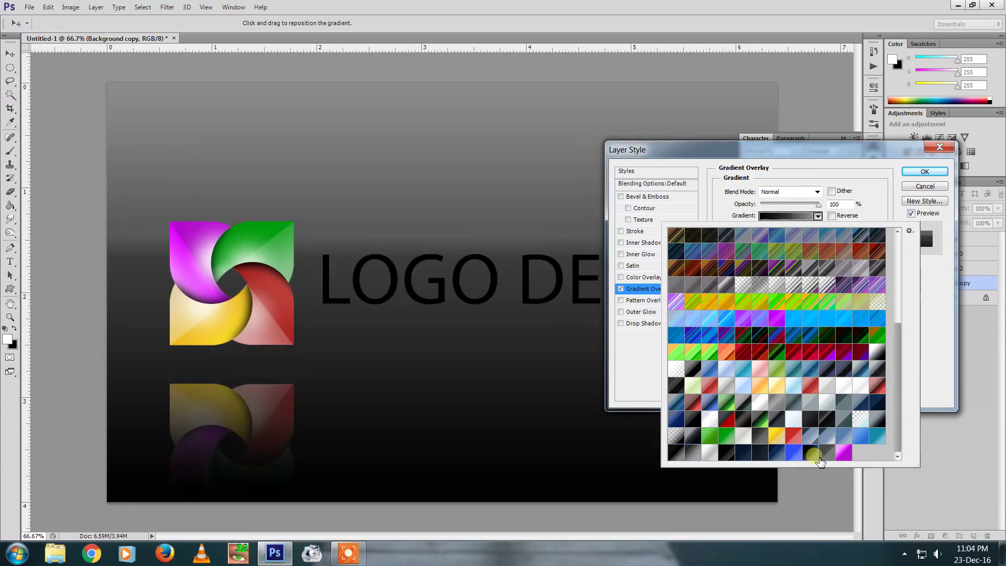
{"action": "left_click", "coordinate": [732, 458]}
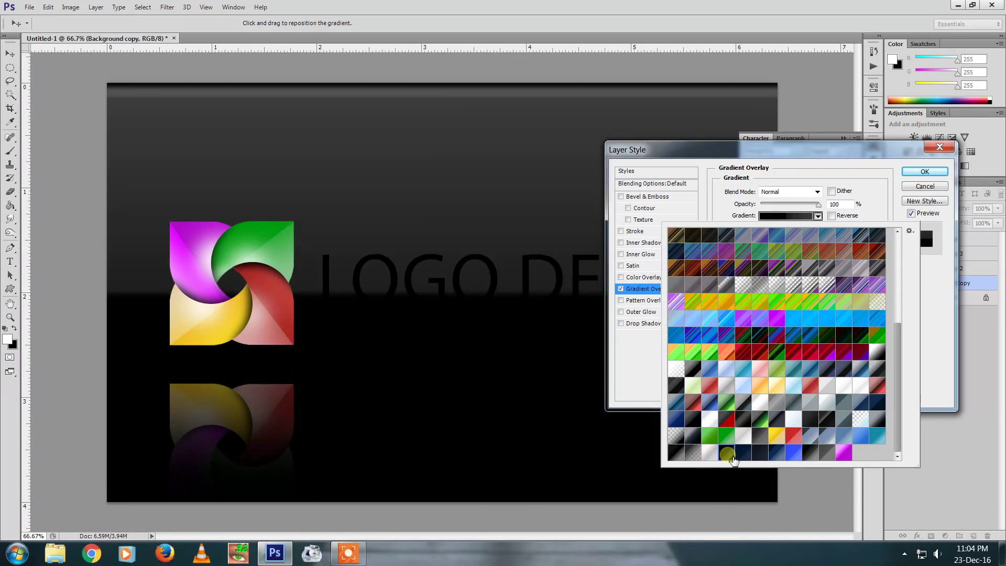
{"action": "left_click", "coordinate": [698, 458]}
{"action": "left_click", "coordinate": [703, 414]}
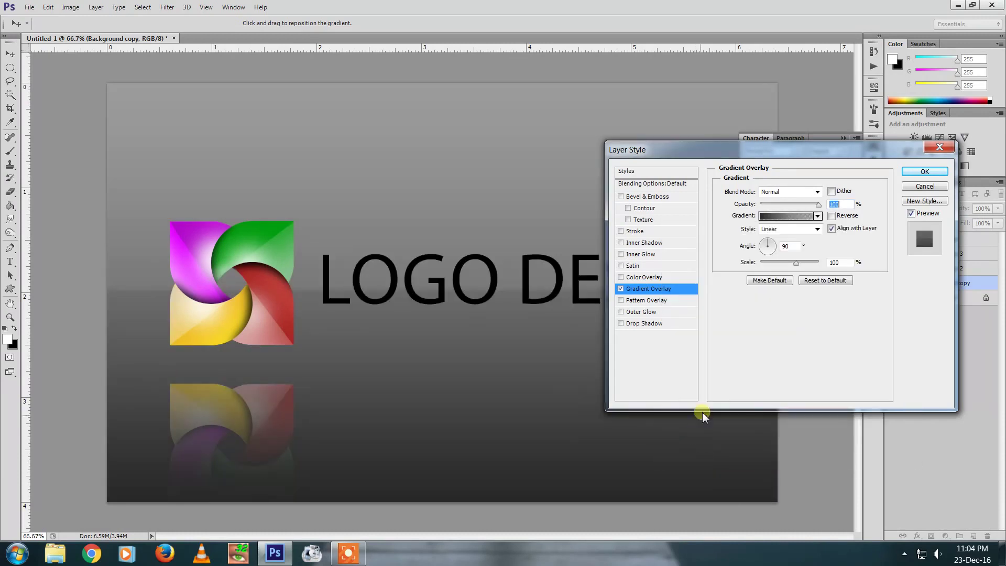
{"action": "key", "text": "Return"}
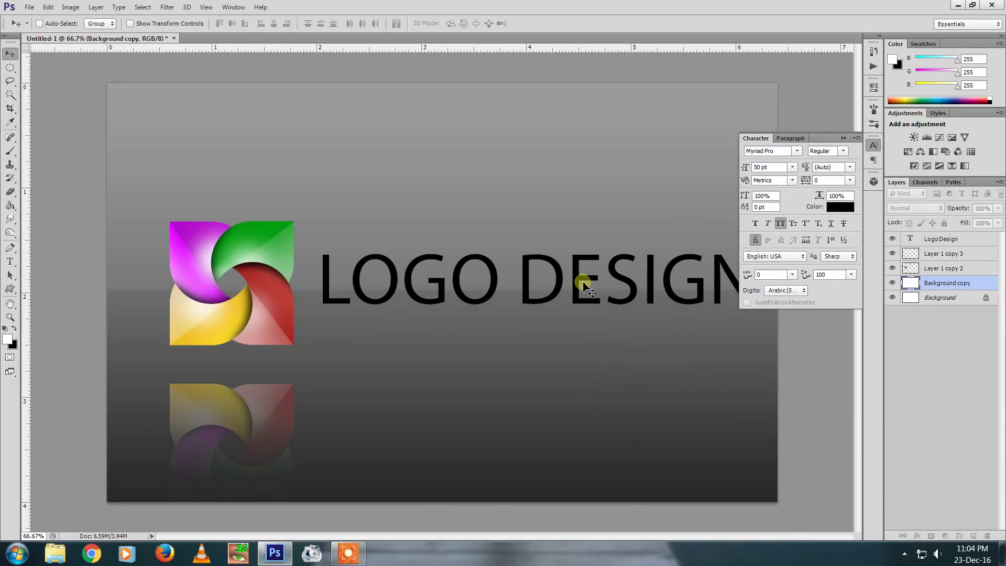
Select the LogoDesign text layer and change its character colour to white.
{"action": "right_click", "coordinate": [580, 275]}
{"action": "left_click", "coordinate": [589, 283]}
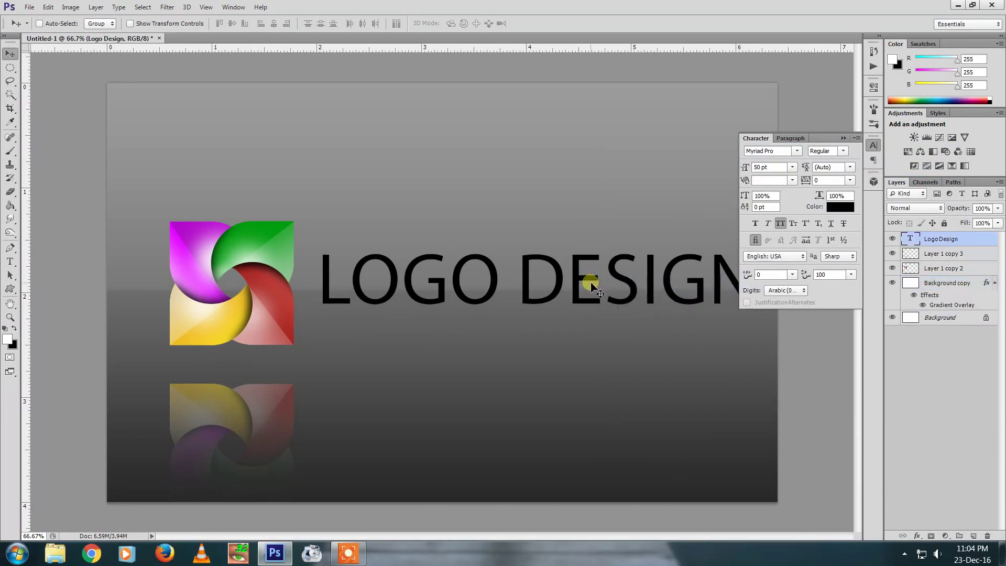
{"action": "left_click", "coordinate": [841, 207]}
{"action": "left_click", "coordinate": [664, 320]}
{"action": "key", "text": "Return"}
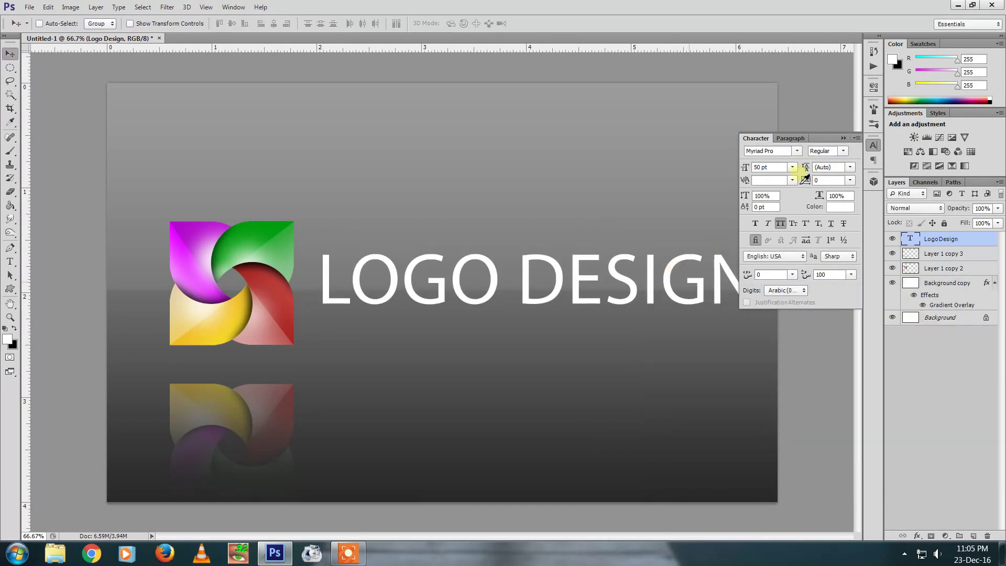
{"action": "left_click", "coordinate": [843, 139]}
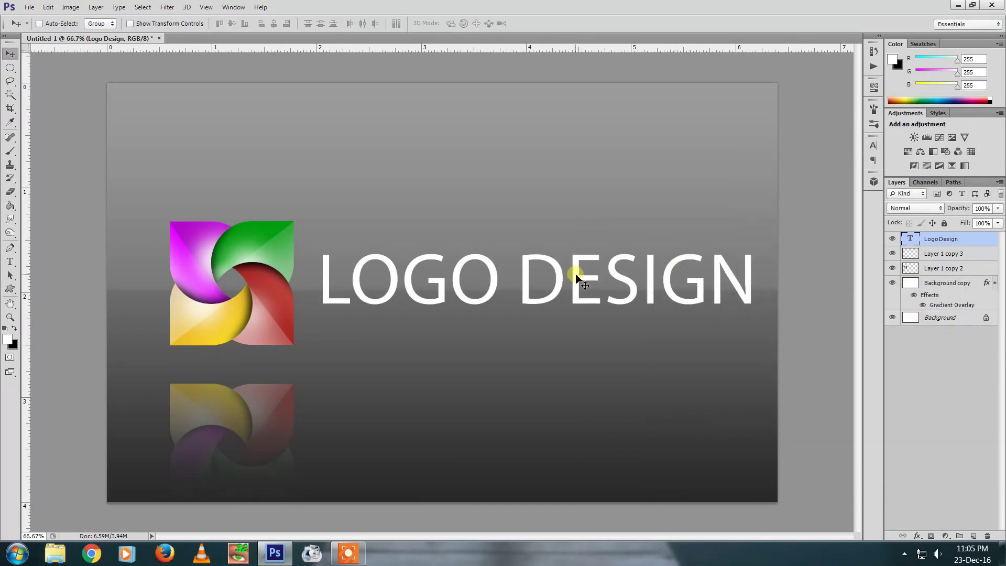
Fill a thin elliptical selection with black on a new layer below the text.
{"action": "key", "text": "m"}
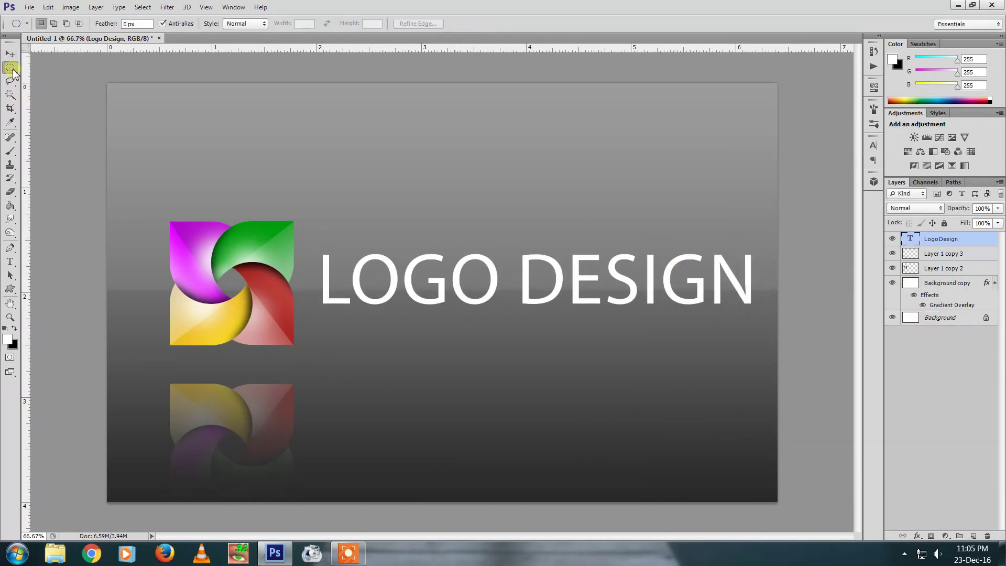
{"action": "left_click_drag", "start_coordinate": [361, 368], "coordinate": [611, 379]}
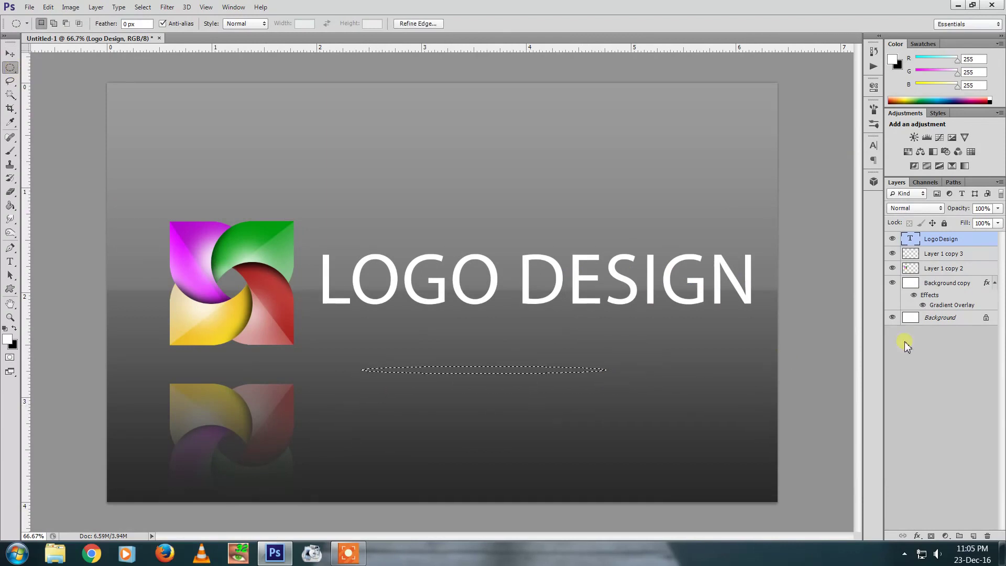
{"action": "left_click", "coordinate": [974, 537]}
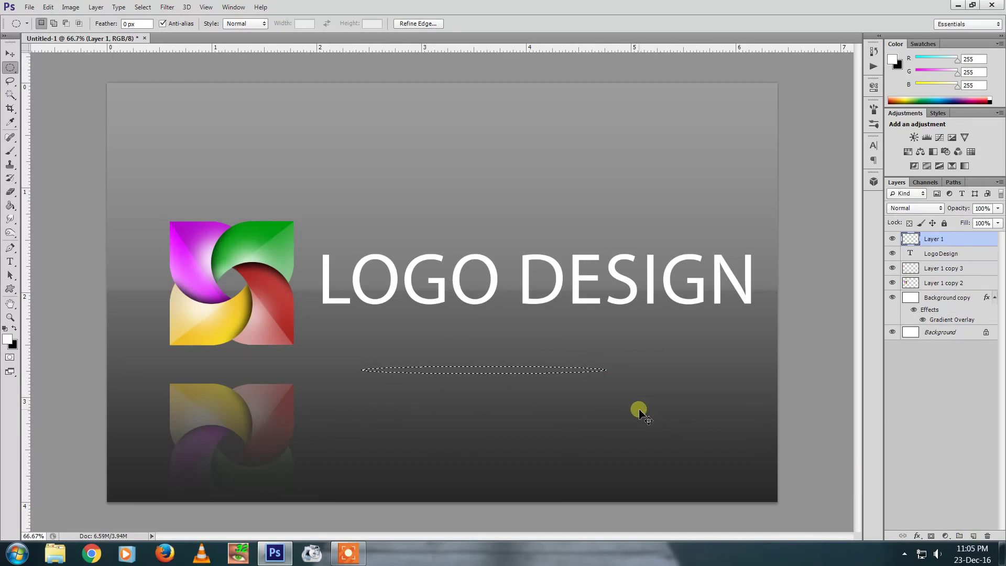
{"action": "left_click", "coordinate": [10, 206]}
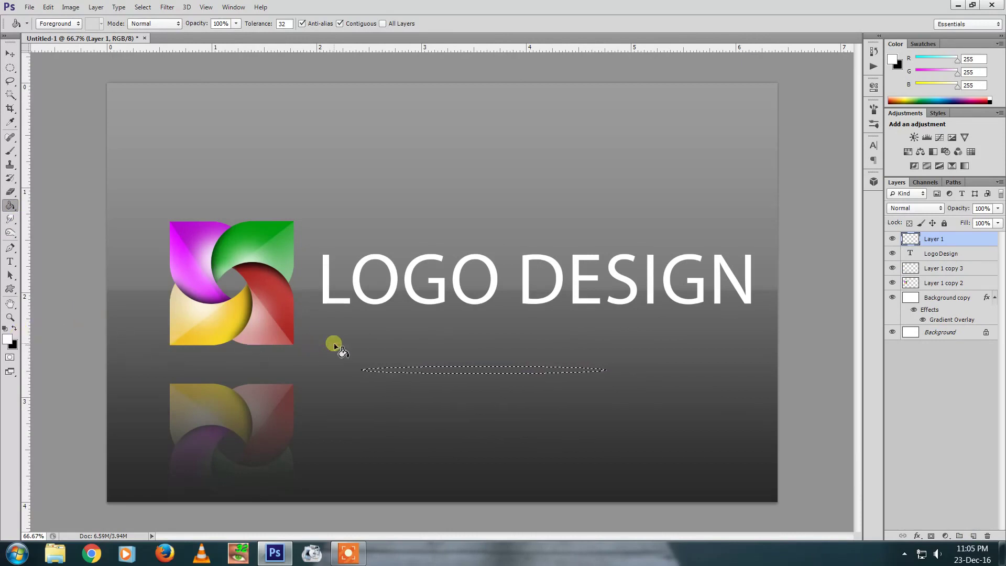
{"action": "left_click", "coordinate": [14, 330]}
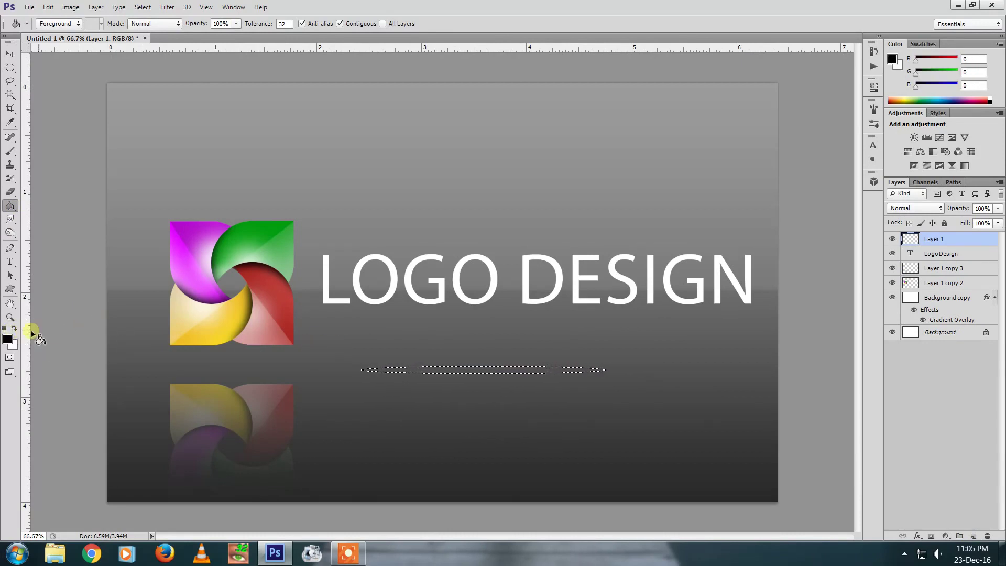
Move the black oval lower and soften it with a Gaussian Blur.
{"action": "key", "text": "v"}
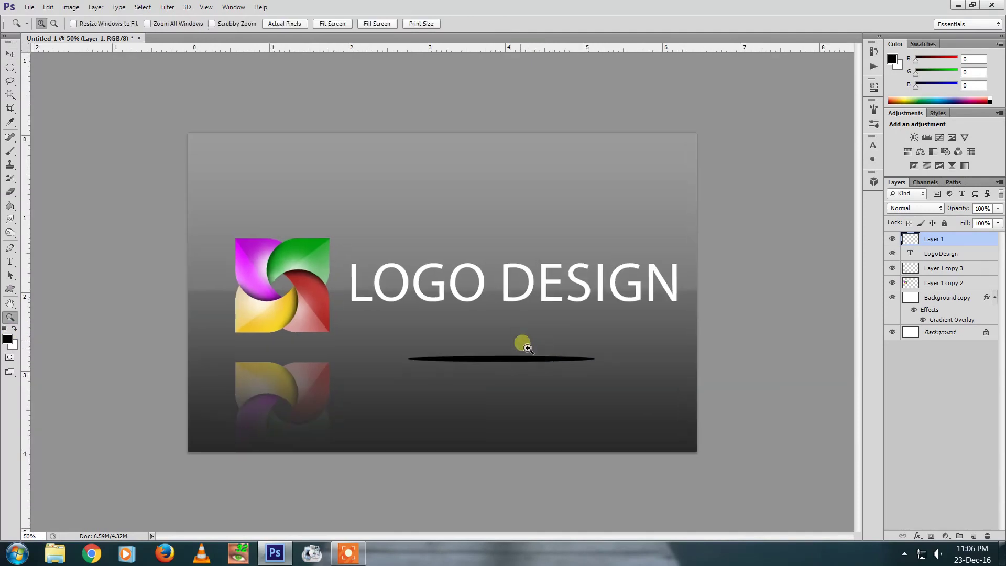
{"action": "left_click_drag", "start_coordinate": [464, 372], "coordinate": [555, 391]}
{"action": "left_click", "coordinate": [171, 10]}
{"action": "mouse_move", "coordinate": [176, 140]}
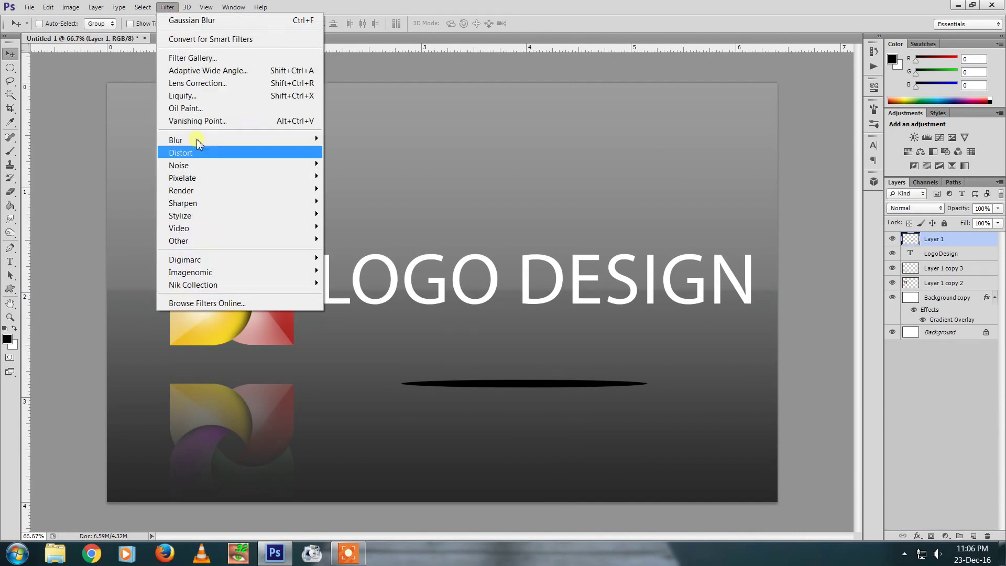
{"action": "left_click", "coordinate": [401, 234]}
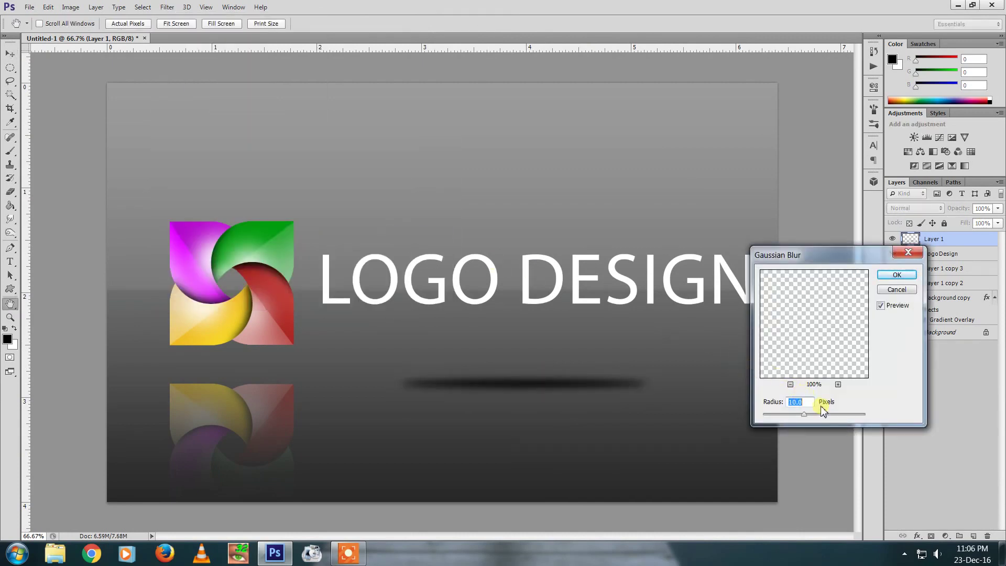
{"action": "key", "text": "Return"}
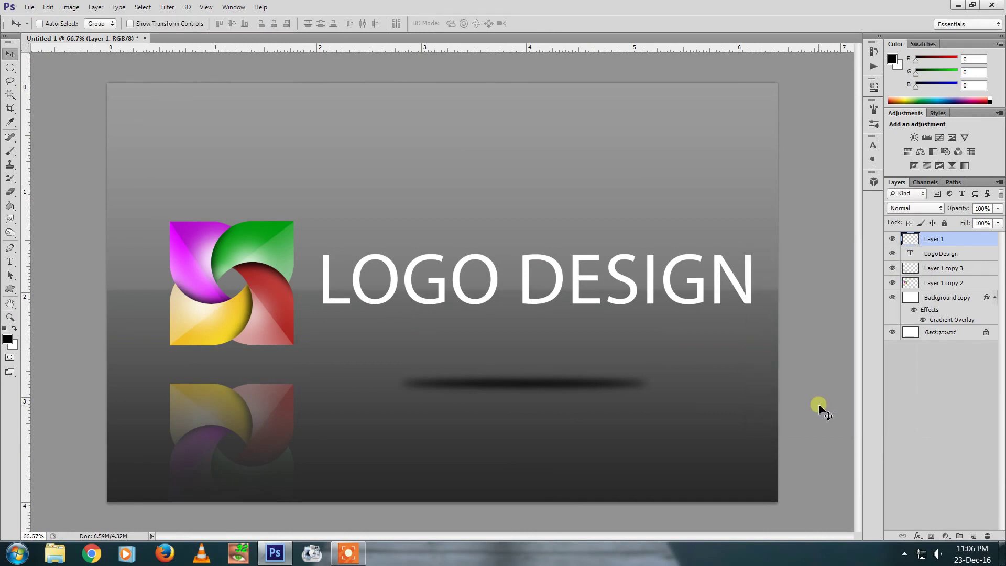
Move the blurred shadow under the pinwheel logo and resize it.
{"action": "mouse_move", "coordinate": [609, 380]}
{"action": "left_mouse_down"}
{"action": "mouse_move", "coordinate": [303, 370]}
{"action": "mouse_move", "coordinate": [333, 362]}
{"action": "mouse_move", "coordinate": [317, 362]}
{"action": "left_mouse_up"}
{"action": "key", "text": "ctrl+t"}
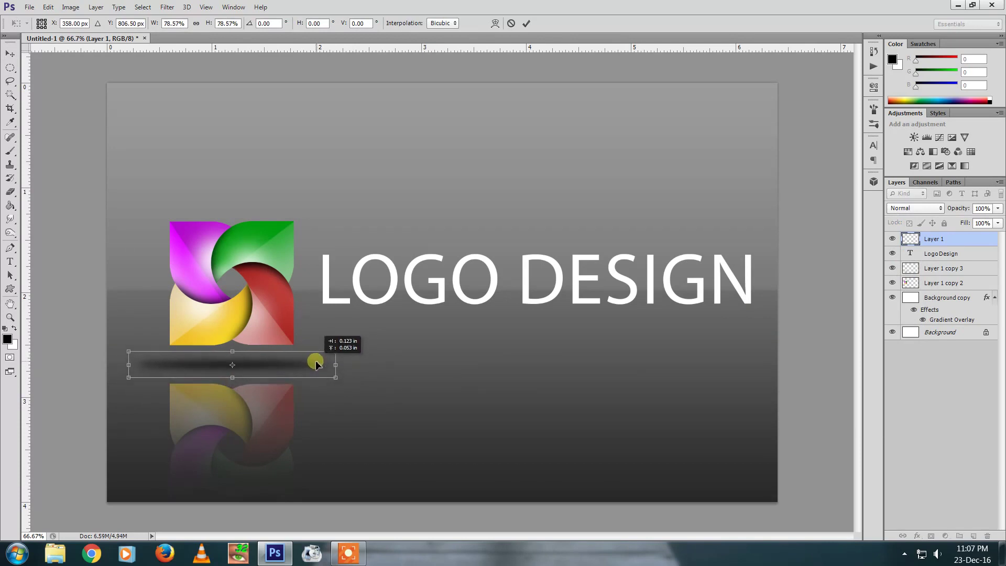
{"action": "key", "text": "Return"}
{"action": "right_click", "coordinate": [295, 405]}
{"action": "left_click", "coordinate": [288, 415]}
{"action": "key", "text": "z"}
{"action": "key", "text": "ctrl+minus"}
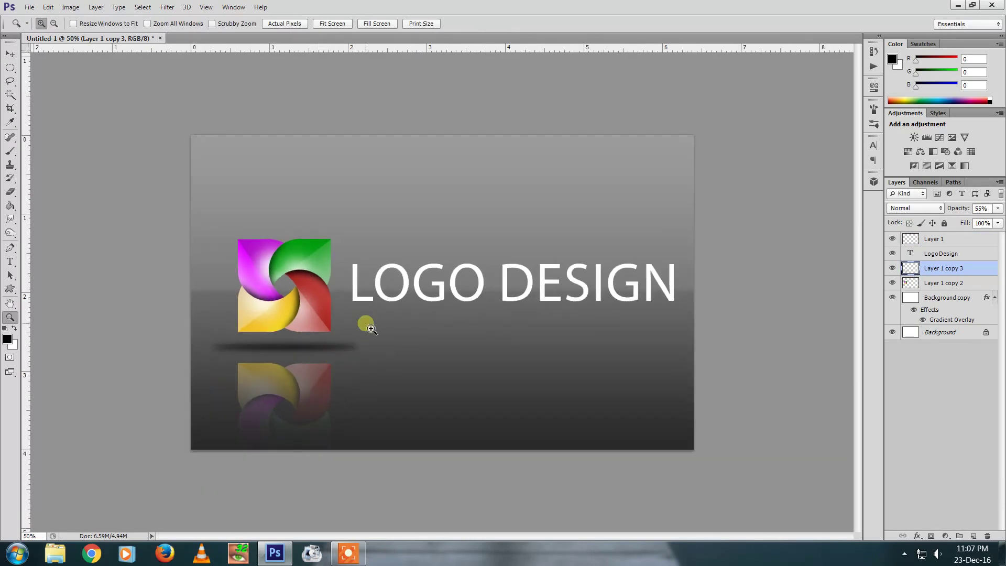
{"action": "key", "text": "ctrl+plus"}
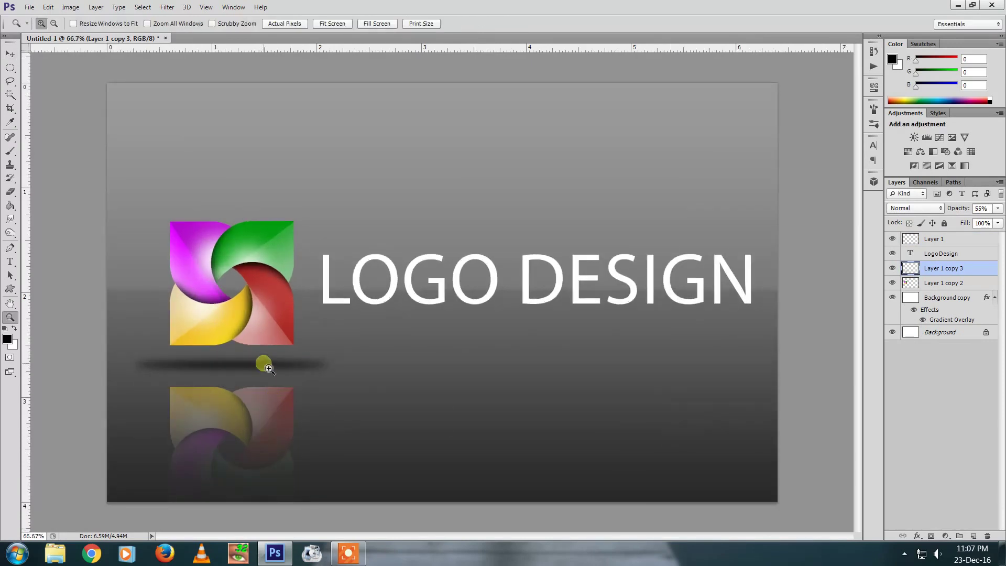
Reselect the shadow layer, Layer 1, and squash it thinner from its top edge.
{"action": "key", "text": "v"}
{"action": "right_click", "coordinate": [264, 364]}
{"action": "left_click", "coordinate": [274, 370]}
{"action": "key", "text": "ctrl+t"}
{"action": "left_click_drag", "start_coordinate": [236, 356], "coordinate": [237, 350]}
{"action": "double_click", "coordinate": [260, 363]}
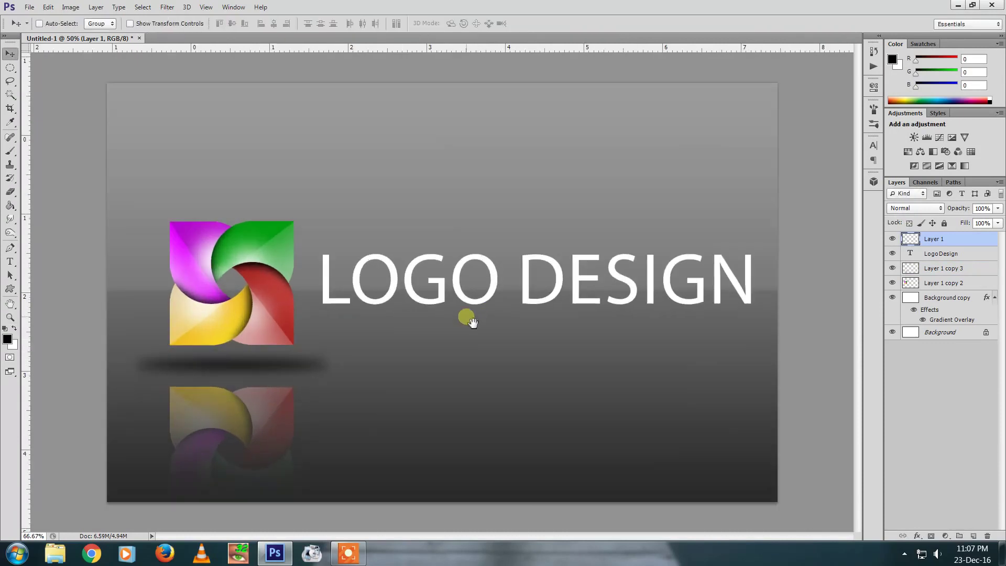
{"action": "left_click", "coordinate": [501, 333], "text": "ctrl+alt"}
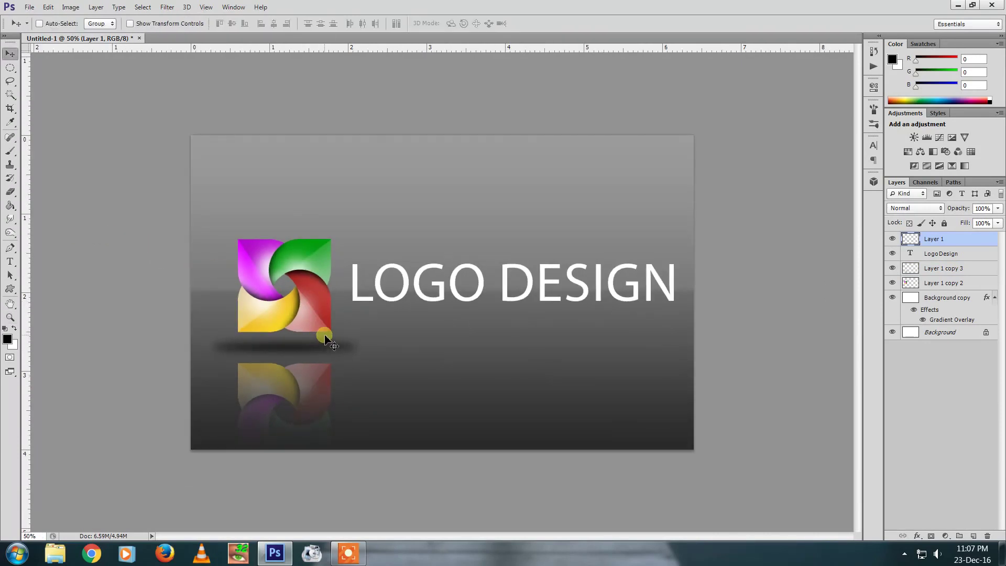
Set the shadow layer opacity to 77% and flatten it further vertically.
{"action": "key", "text": "5"}
{"action": "key", "text": "5"}
{"action": "key", "text": "8"}
{"action": "key", "text": "8"}
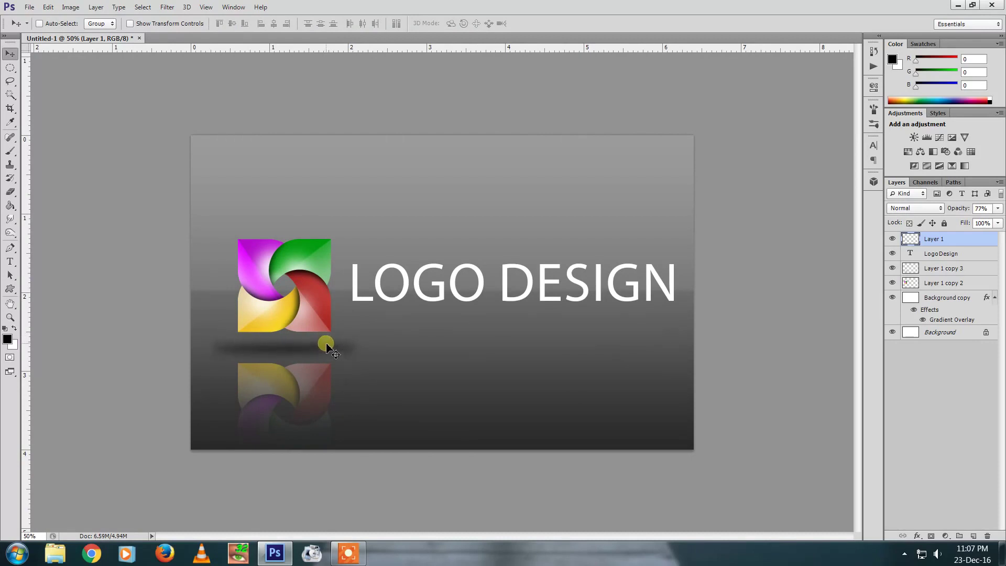
{"action": "key", "text": "ctrl+t"}
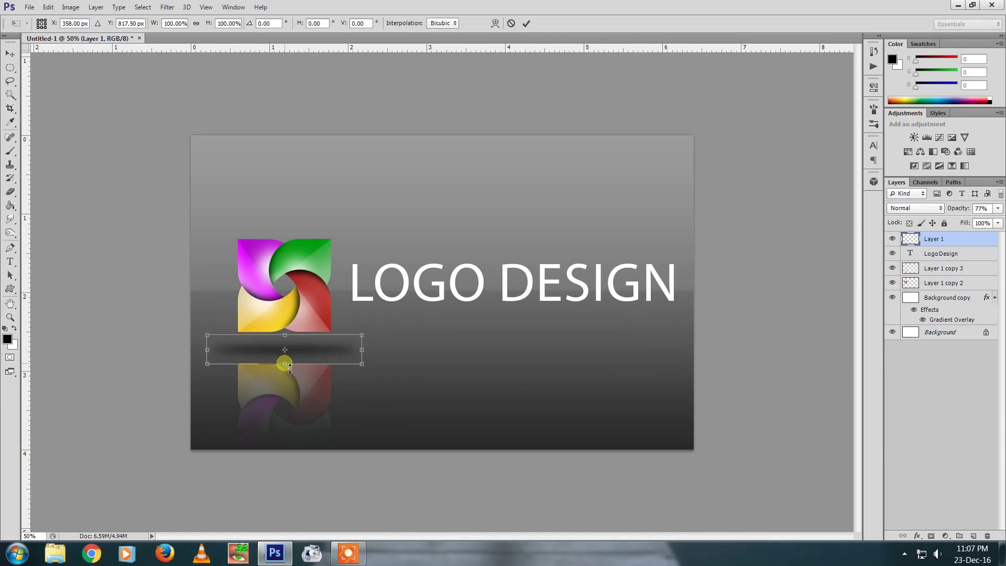
{"action": "left_click_drag", "start_coordinate": [290, 365], "coordinate": [289, 358]}
{"action": "key", "text": "Return"}
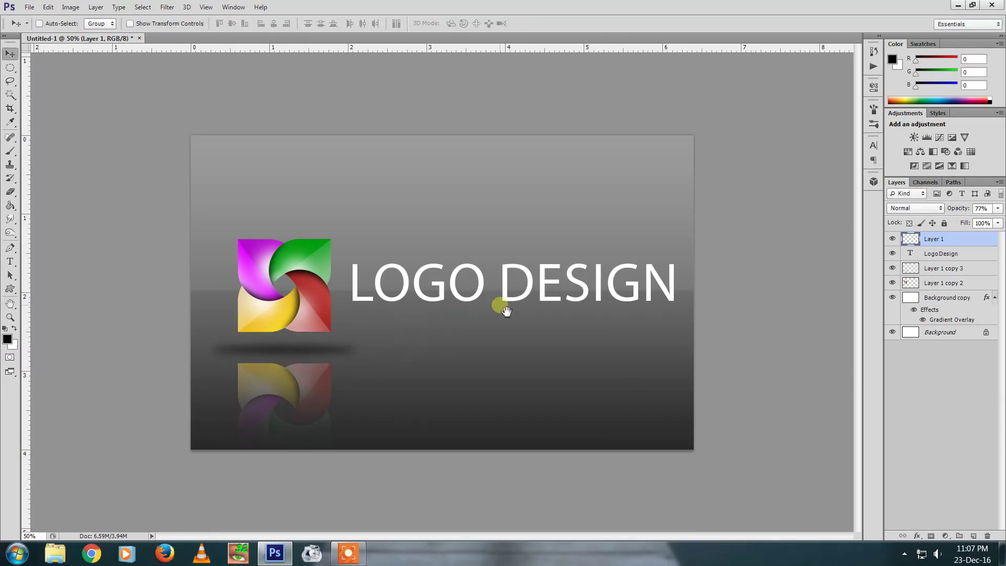
Show the finished logo in Full Screen Mode, rulers hidden, enlarged to fill the screen.
{"action": "key", "text": "f"}
{"action": "key", "text": "f"}
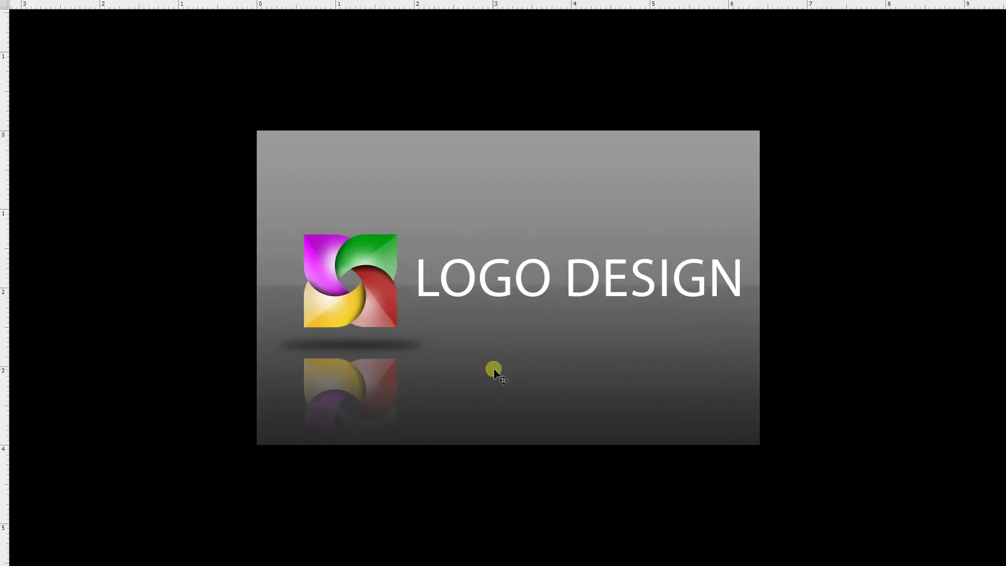
{"action": "key", "text": "ctrl+r"}
{"action": "key", "text": "ctrl+0"}
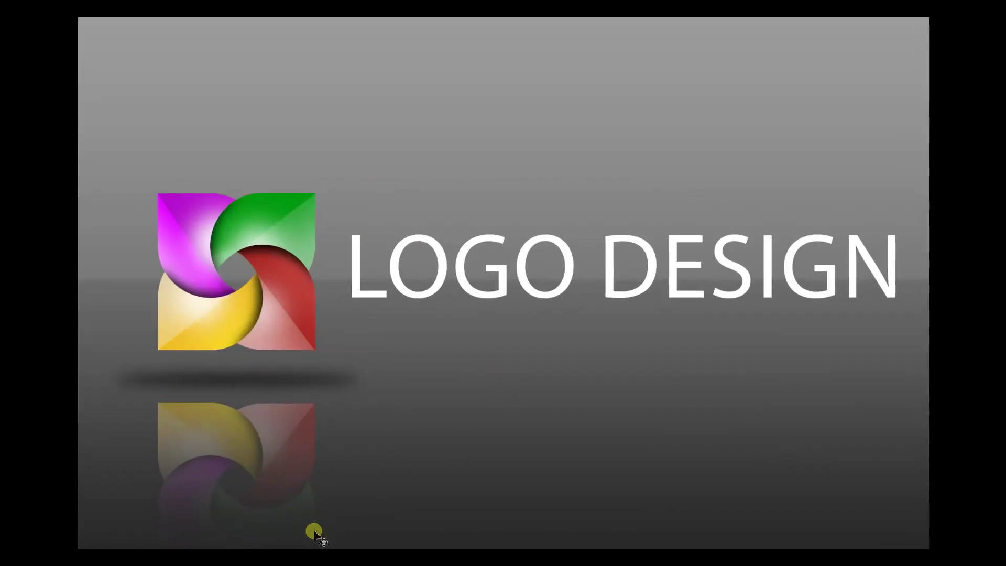
{"action": "key", "text": "ctrl+plus"}
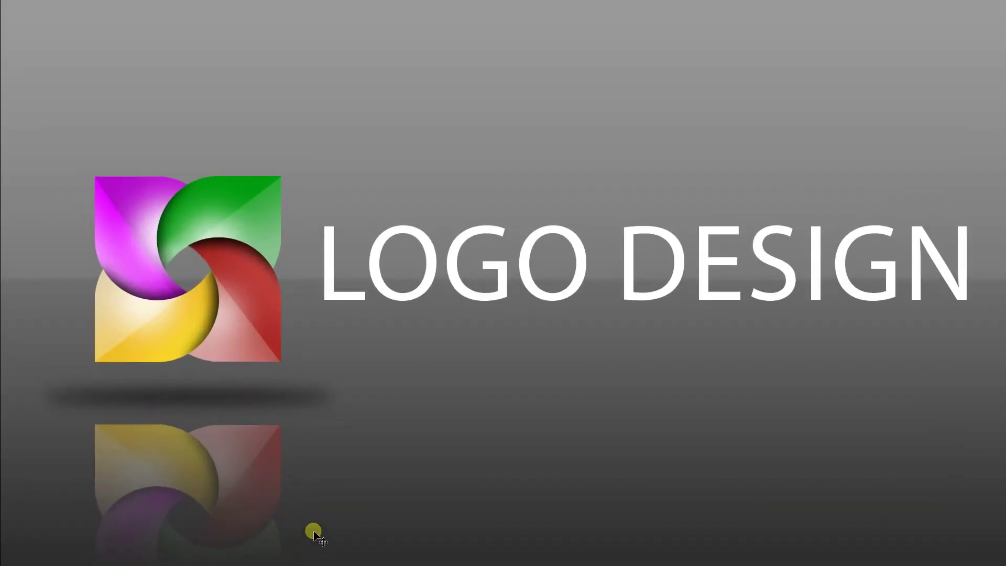